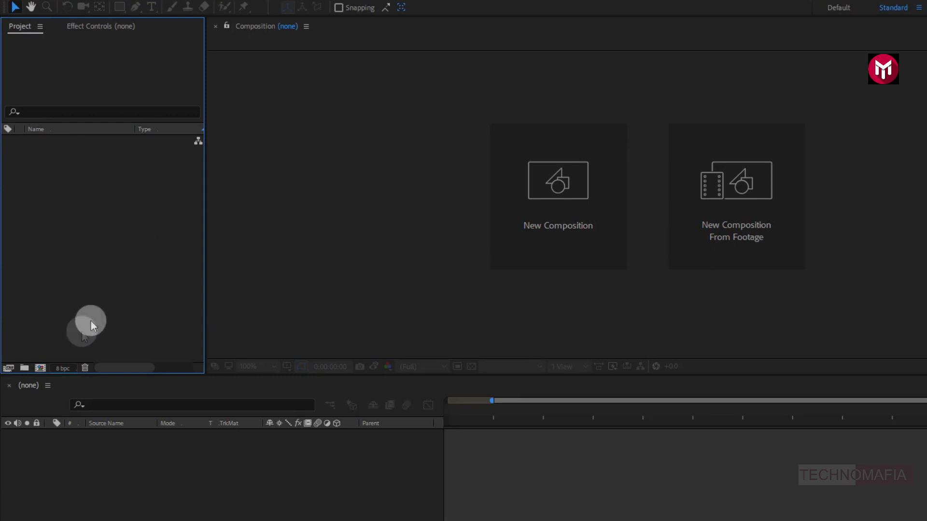
Create a new 1920 x 1080, 30 fps composition named Badge with a duration of 0:00:08:00.
{"action": "left_click", "coordinate": [38, 370]}
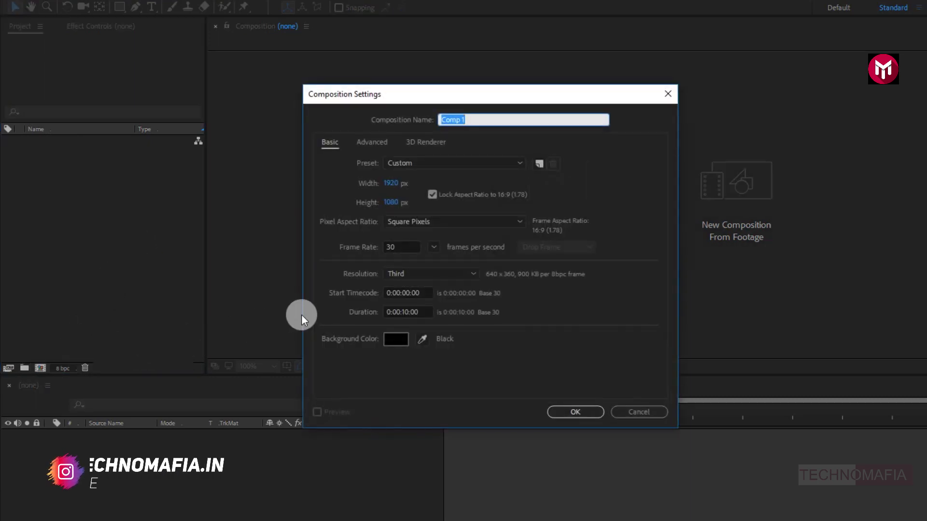
{"action": "type", "text": "Badge"}
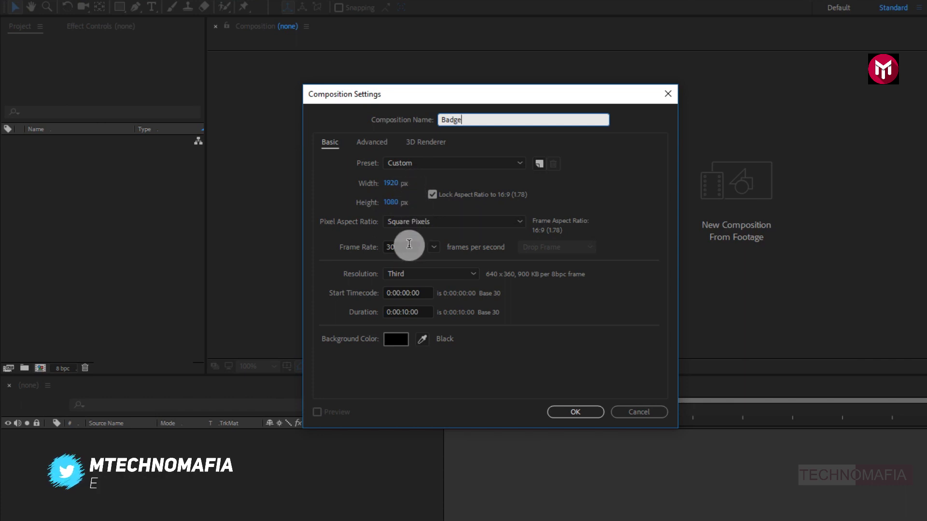
{"action": "left_click", "coordinate": [410, 312]}
{"action": "left_click", "coordinate": [410, 311]}
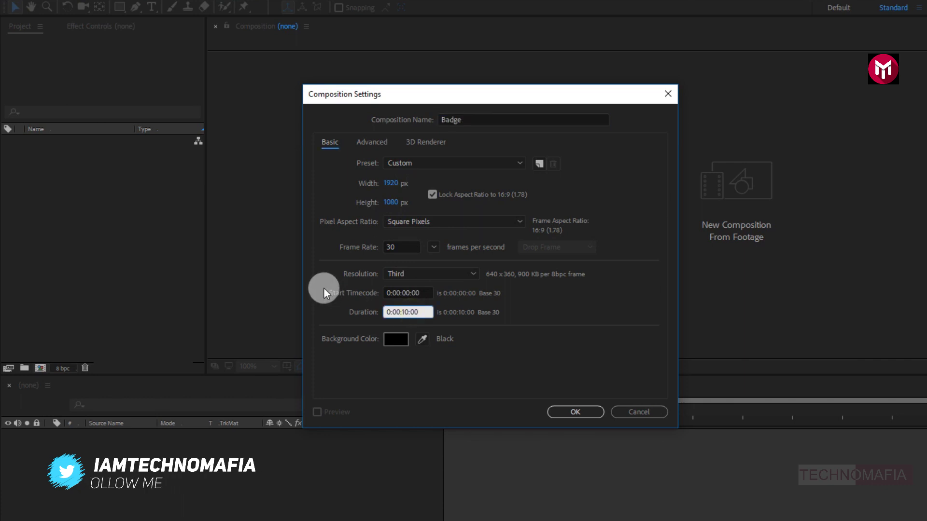
{"action": "key", "text": "BackSpace"}
{"action": "key", "text": "BackSpace"}
{"action": "type", "text": "08"}
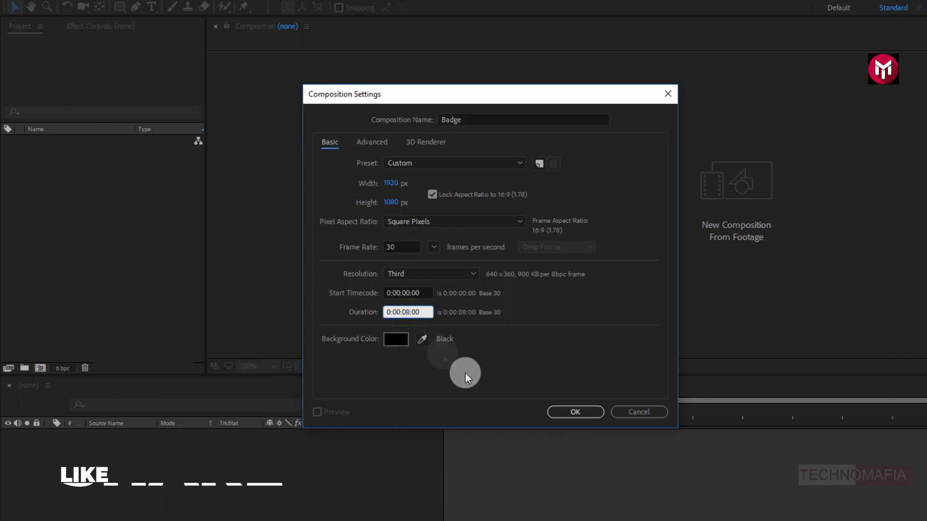
{"action": "left_click", "coordinate": [559, 411]}
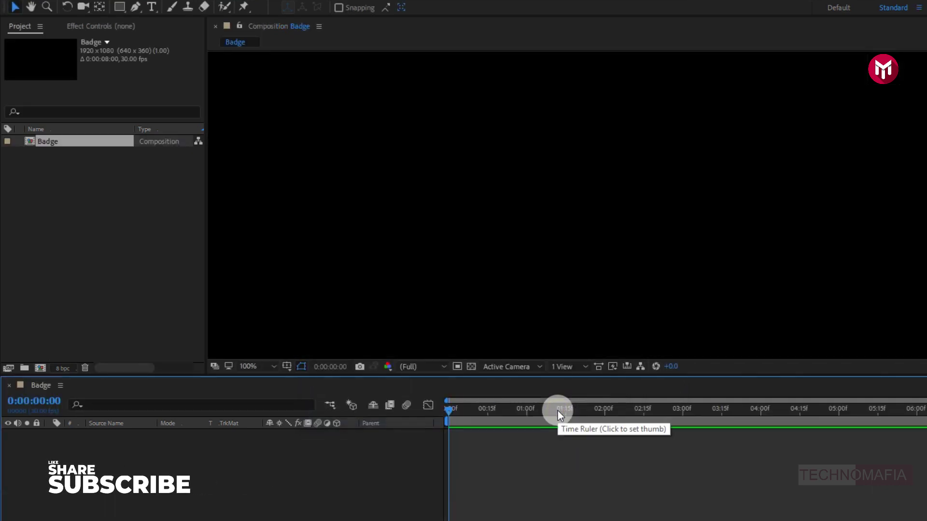
Draw an unfilled star with a 5 px white stroke and an outer radius of about 529 near the frame's centre.
{"action": "left_click", "coordinate": [258, 366]}
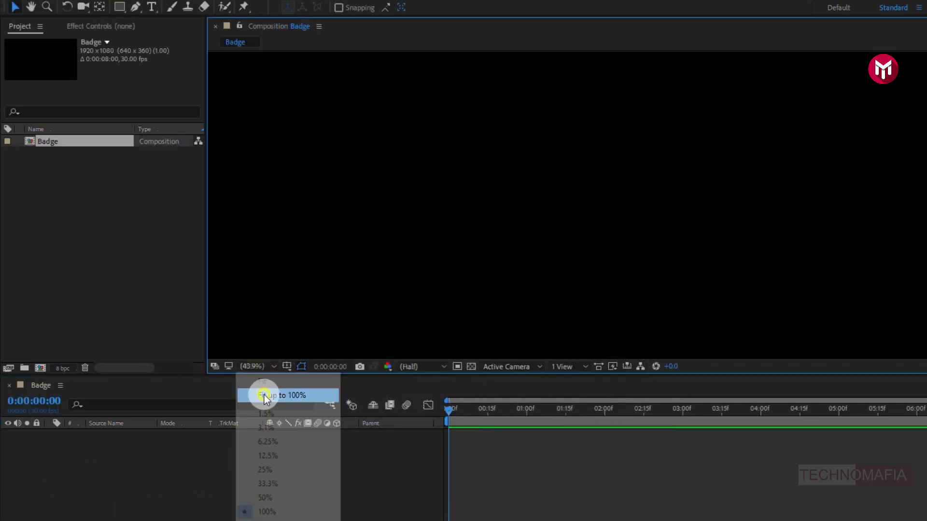
{"action": "left_click", "coordinate": [264, 395]}
{"action": "mouse_move", "coordinate": [119, 6]}
{"action": "left_mouse_down"}
{"action": "mouse_move", "coordinate": [135, 32]}
{"action": "mouse_move", "coordinate": [193, 62]}
{"action": "left_mouse_up"}
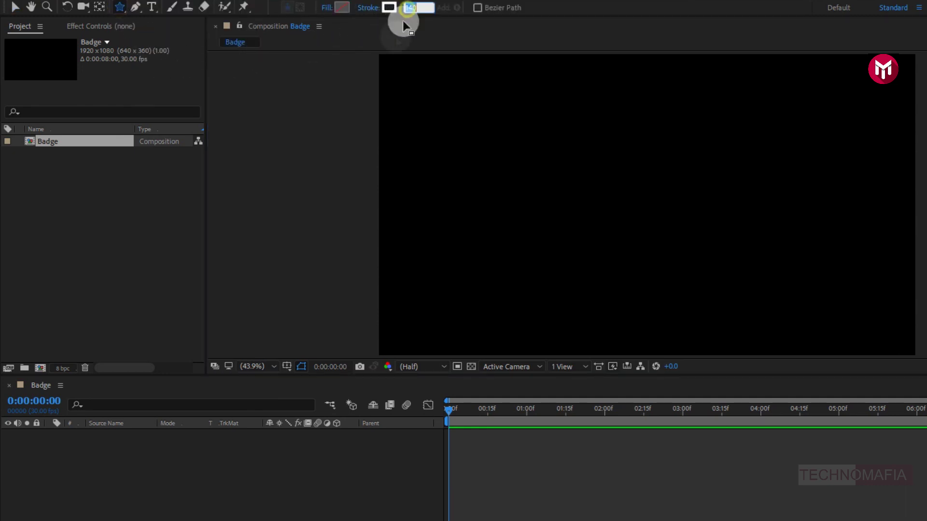
{"action": "type", "text": "5"}
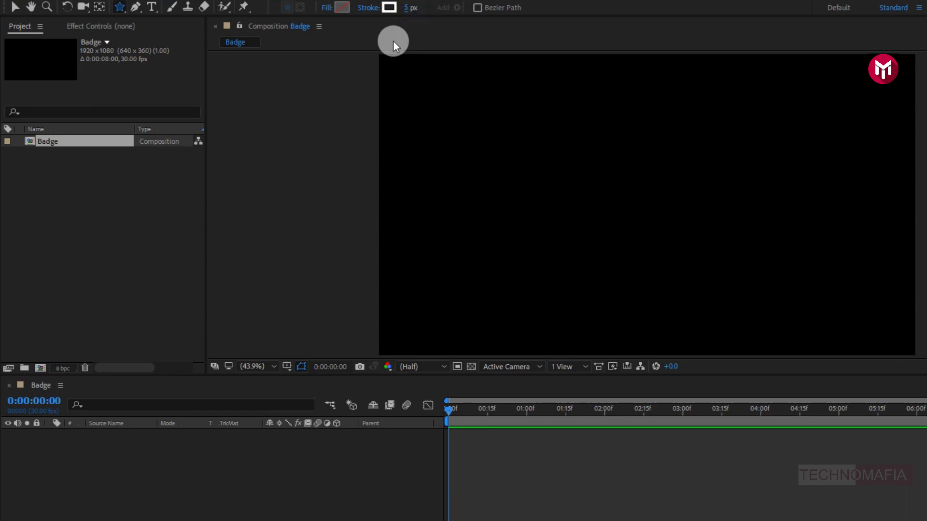
{"action": "left_click_drag", "start_coordinate": [613, 192], "coordinate": [754, 141]}
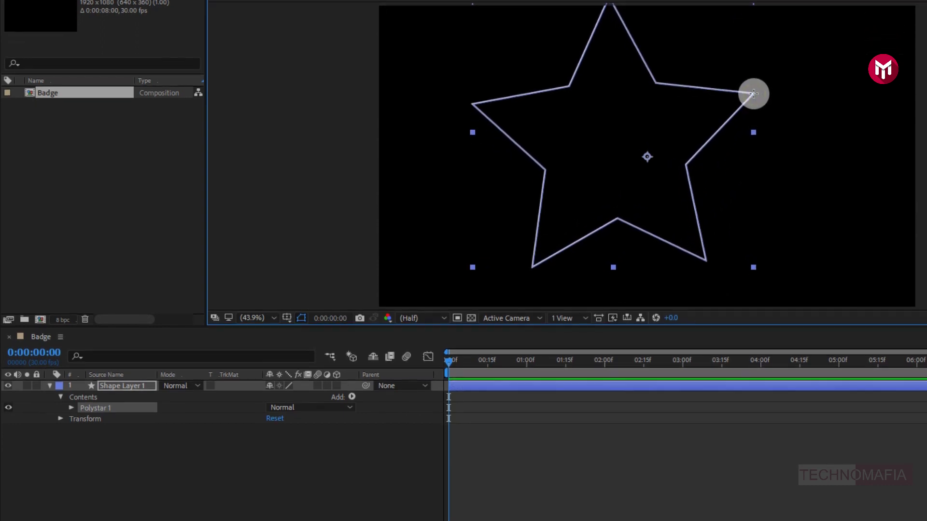
Turn the star into a downward-pointing triangle by setting its polystar path to 3 points and its rotation to 60°.
{"action": "left_click", "coordinate": [72, 408]}
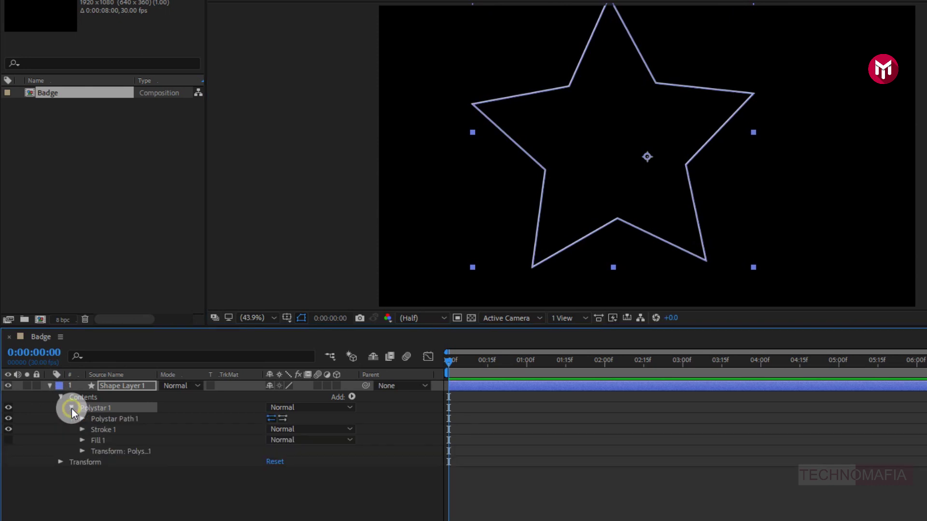
{"action": "left_click", "coordinate": [82, 419]}
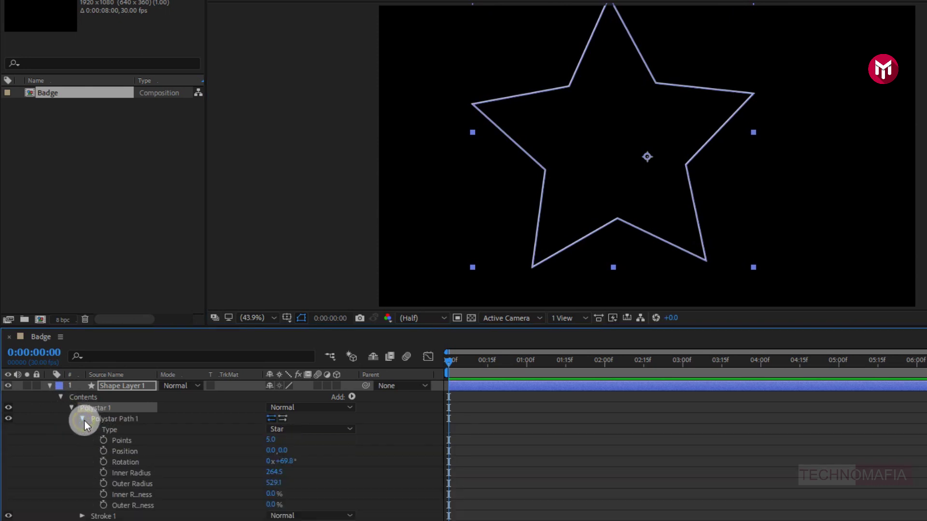
{"action": "left_click", "coordinate": [268, 440]}
{"action": "type", "text": "3"}
{"action": "key", "text": "Return"}
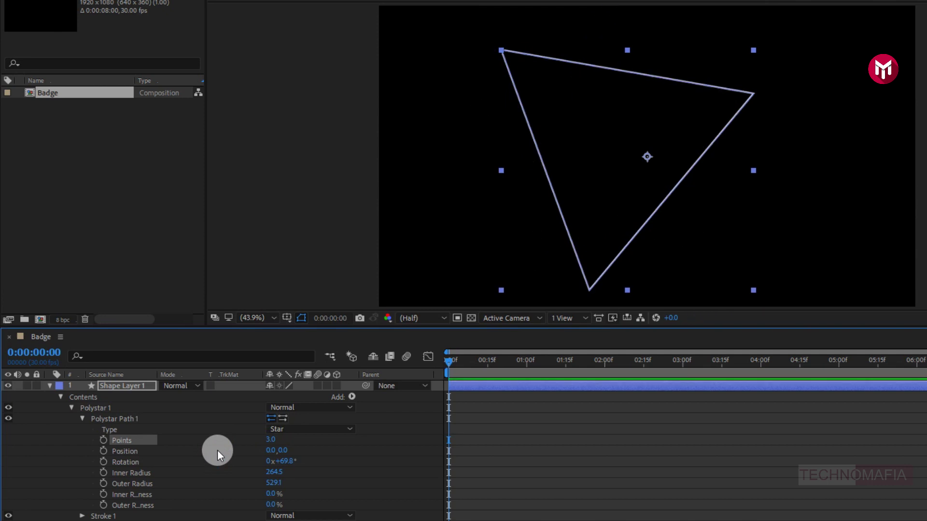
{"action": "left_click", "coordinate": [289, 461]}
{"action": "type", "text": "60"}
{"action": "key", "text": "Return"}
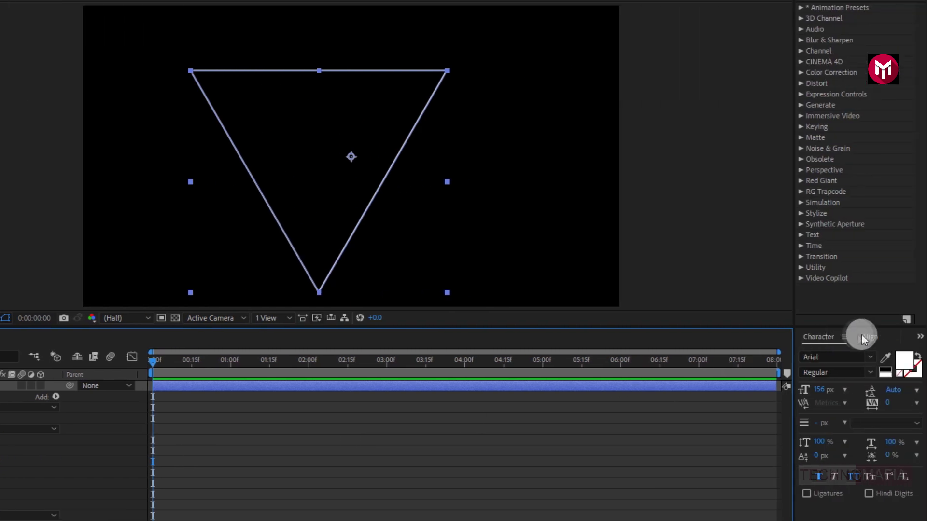
Centre the triangle horizontally and vertically in the composition and move its anchor point to the triangle's centre.
{"action": "left_click", "coordinate": [862, 336]}
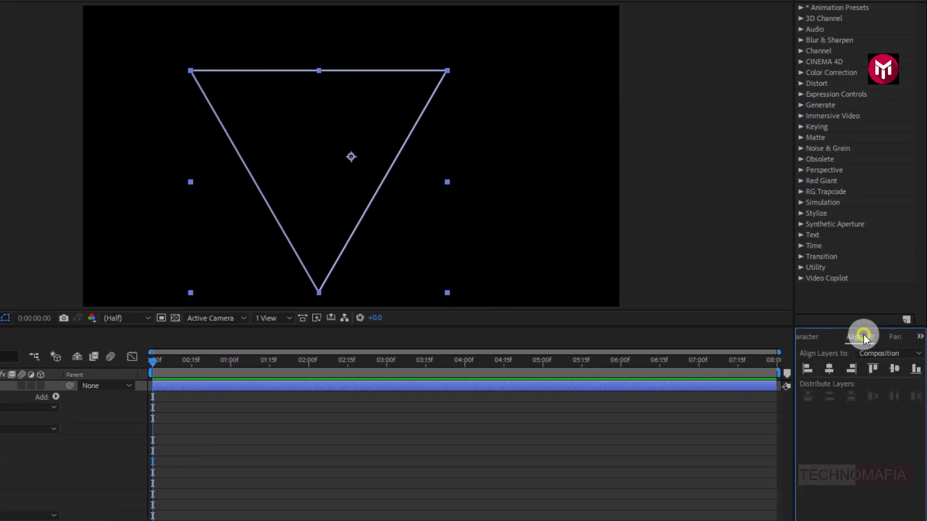
{"action": "left_click", "coordinate": [828, 368]}
{"action": "left_click", "coordinate": [893, 368]}
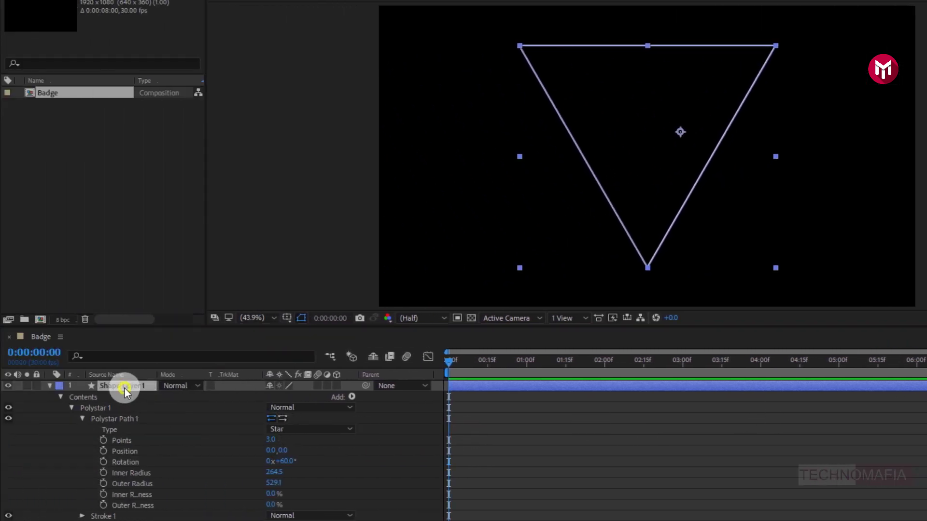
{"action": "left_click", "coordinate": [125, 388]}
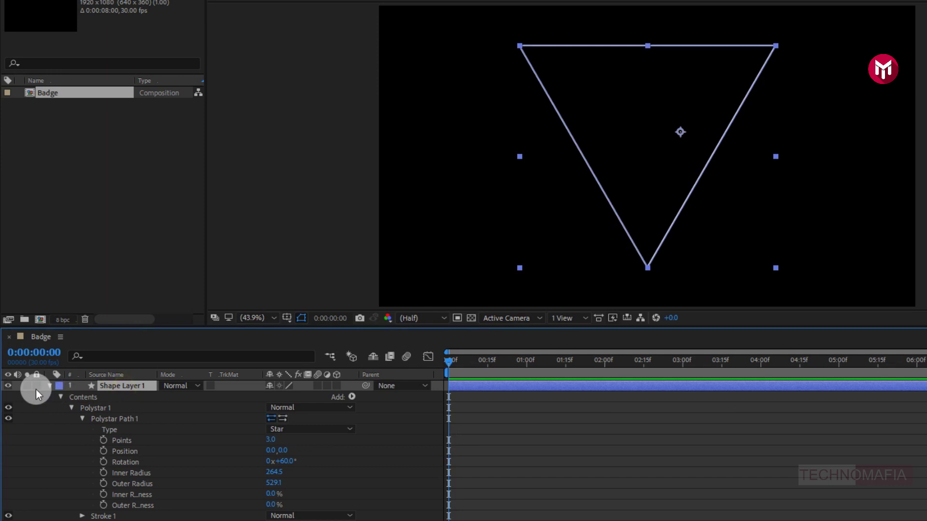
{"action": "left_click", "coordinate": [49, 386]}
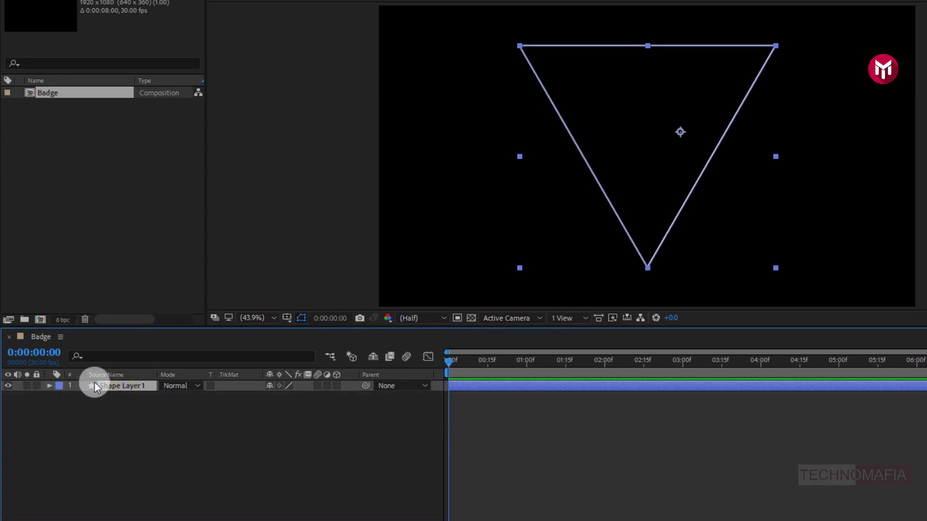
{"action": "left_click_drag", "start_coordinate": [677, 137], "coordinate": [643, 157]}
Rename the triangle's shape layer to Frame 1 and duplicate it once.
{"action": "left_click", "coordinate": [124, 386]}
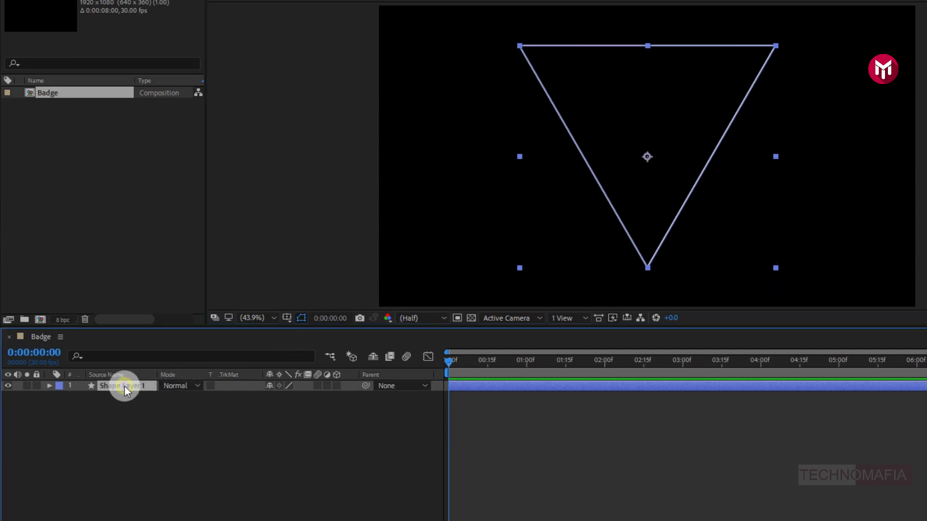
{"action": "key", "text": "Return"}
{"action": "key", "text": "ctrl+d"}
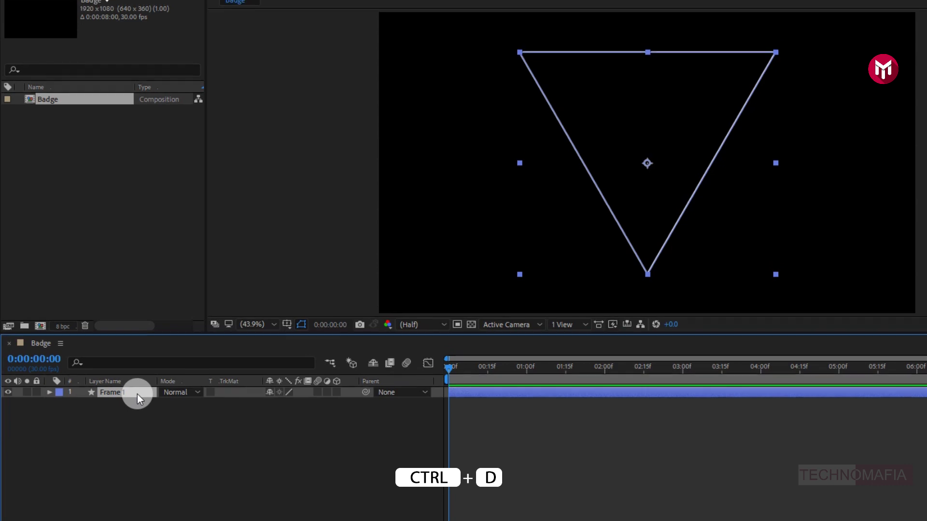
{"action": "key", "text": "ctrl+d"}
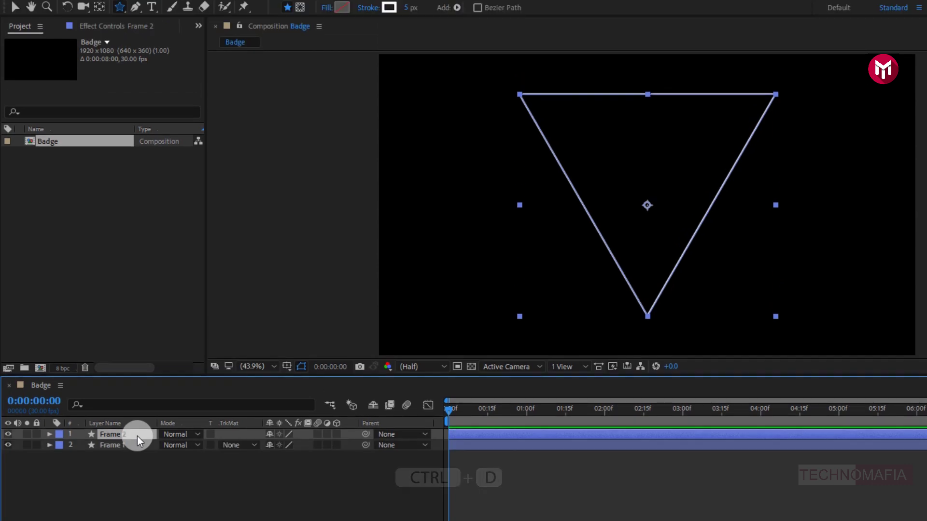
Set the stroke width of the Frame 2 triangle to 10 px and its scale to 116%.
{"action": "left_click", "coordinate": [406, 7]}
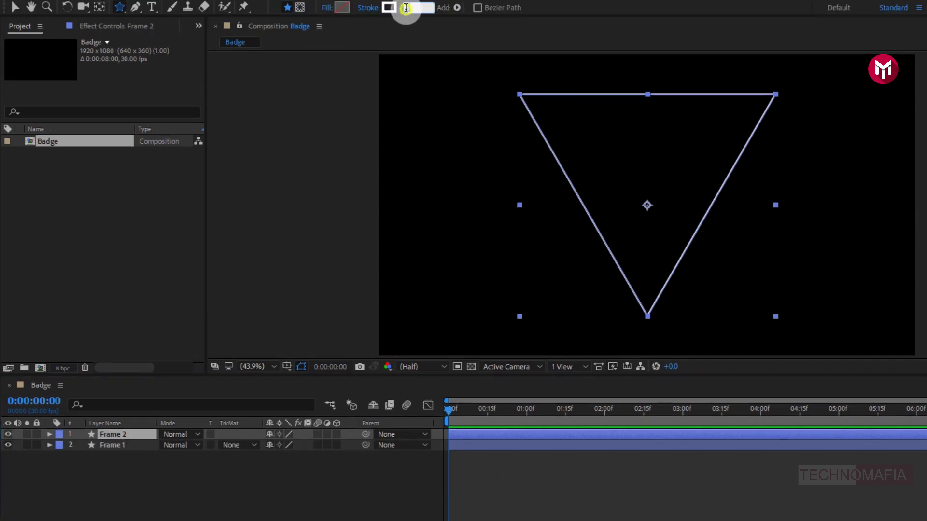
{"action": "type", "text": "10"}
{"action": "key", "text": "Return"}
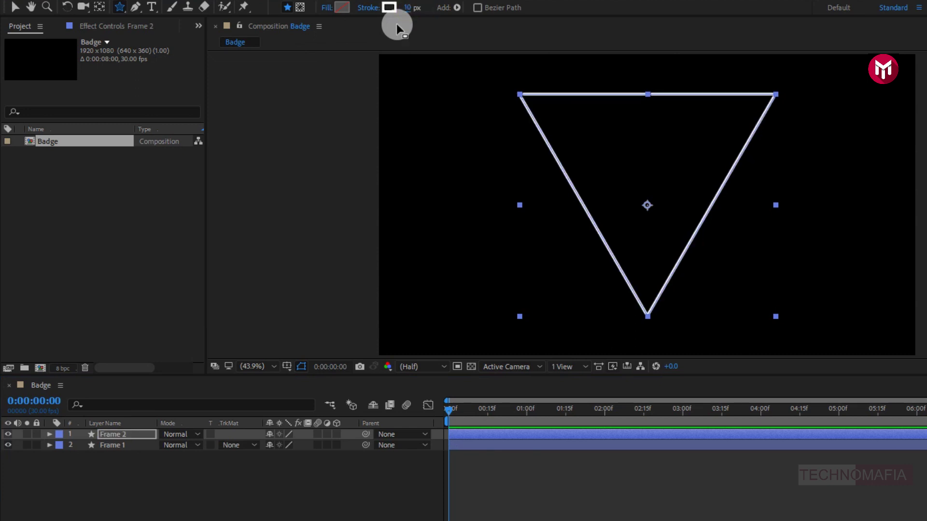
{"action": "key", "text": "s"}
{"action": "left_click", "coordinate": [129, 438]}
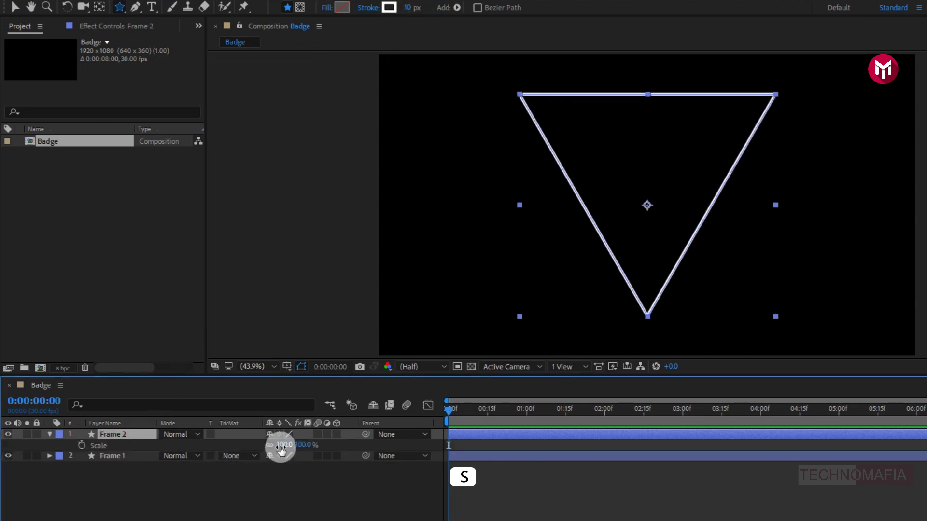
{"action": "left_click_drag", "start_coordinate": [283, 447], "coordinate": [291, 446]}
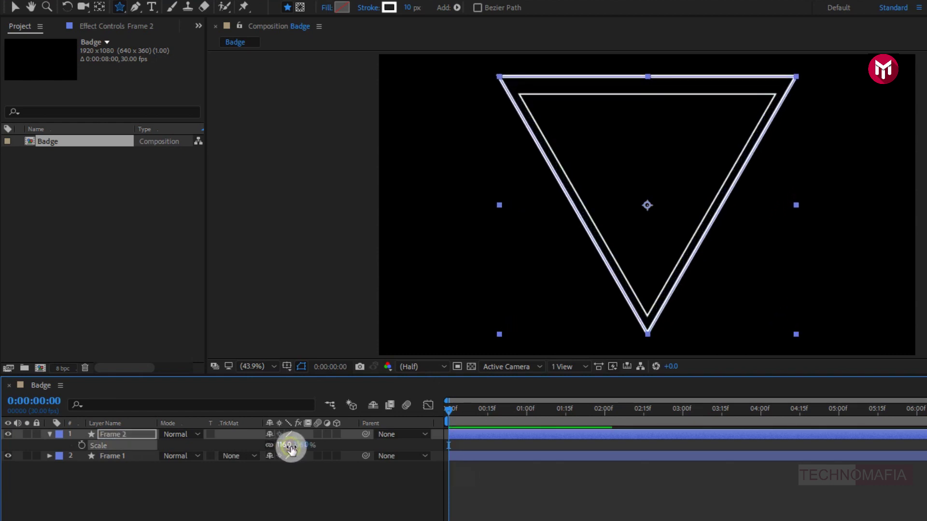
Nudge the Frame 2 triangle slightly down to even its spacing around Frame 1, and collapse its layer properties.
{"action": "left_click", "coordinate": [114, 435]}
{"action": "key", "text": "Return"}
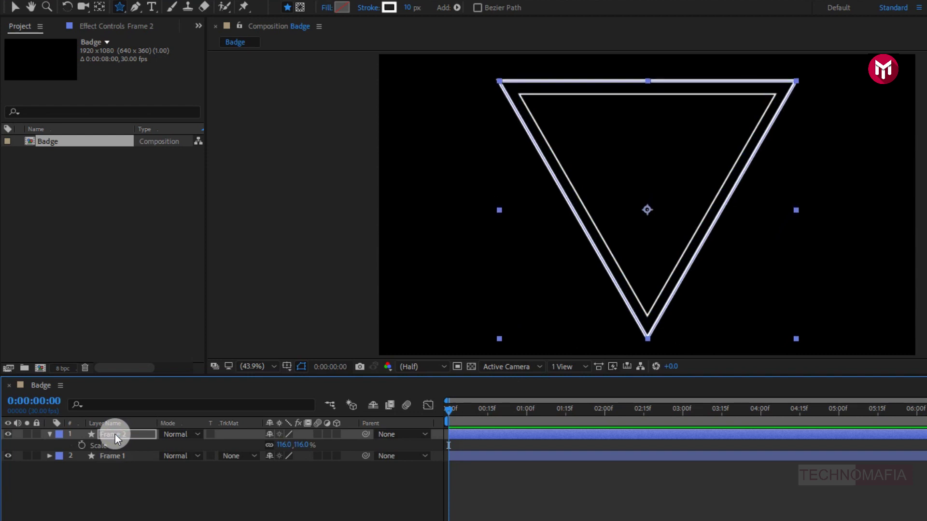
{"action": "left_click", "coordinate": [100, 479]}
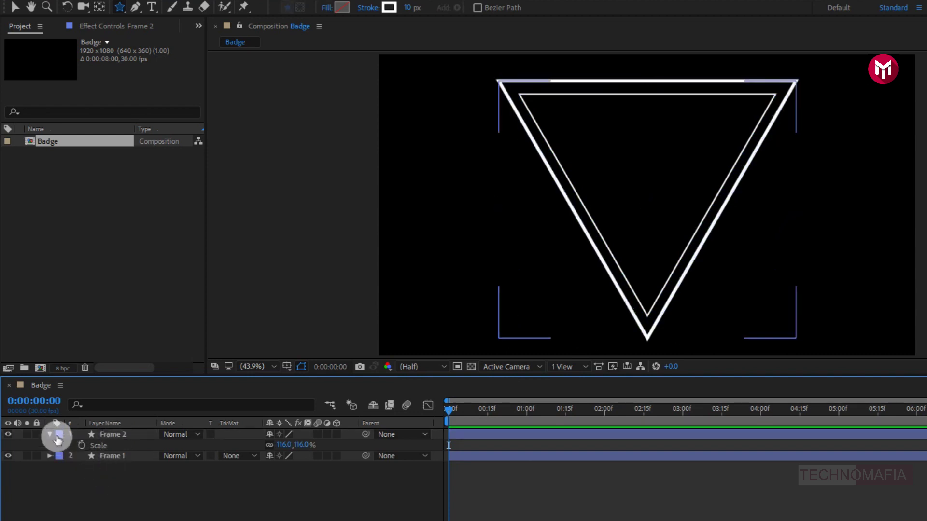
{"action": "left_click", "coordinate": [51, 434]}
{"action": "left_click", "coordinate": [98, 474]}
Add a horizontal text layer reading QUALITY over the middle of the triangles.
{"action": "left_click", "coordinate": [151, 9]}
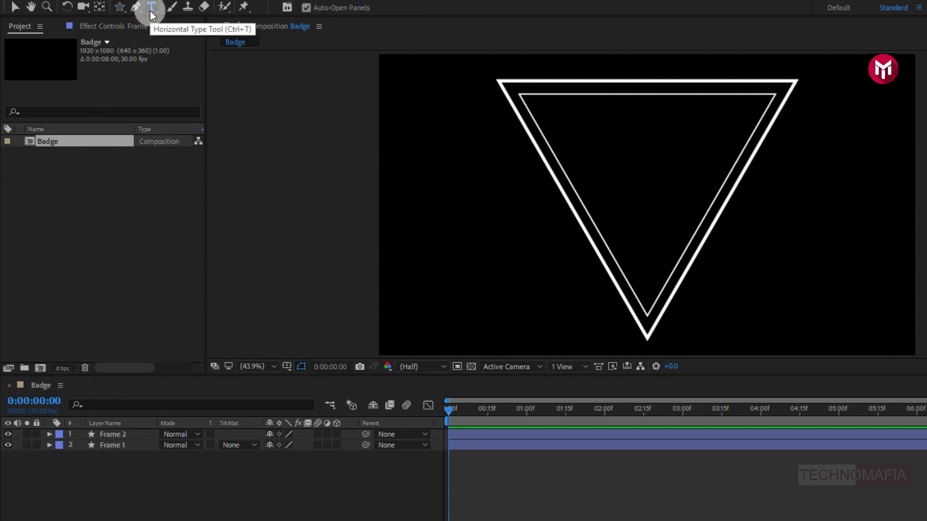
{"action": "left_click", "coordinate": [596, 202]}
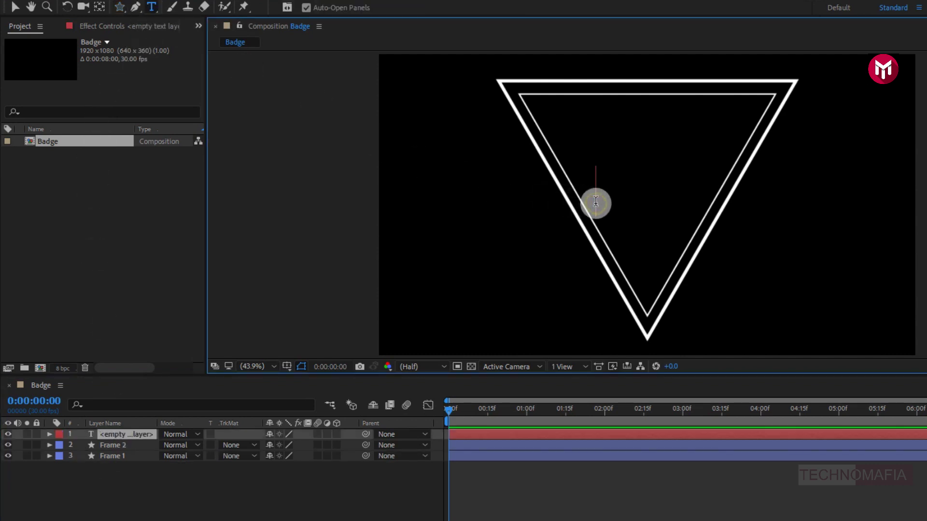
{"action": "type", "text": "QUALIT"}
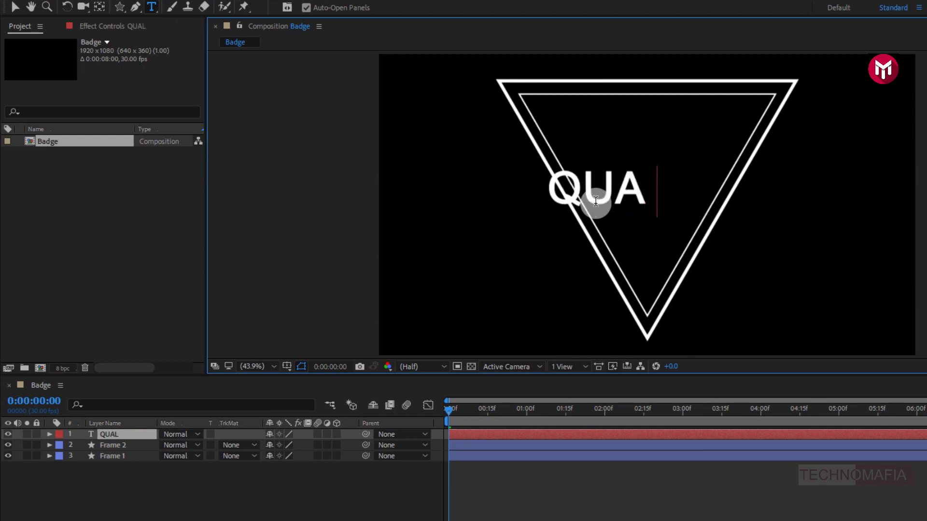
{"action": "type", "text": "Y"}
{"action": "key", "text": "Escape"}
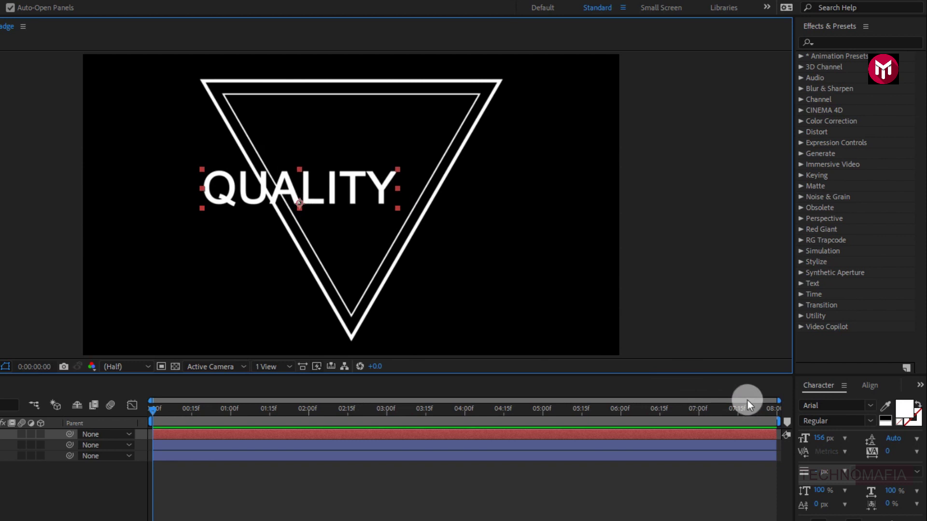
Set the fill colour of the QUALITY text to black (000000).
{"action": "left_click", "coordinate": [902, 416]}
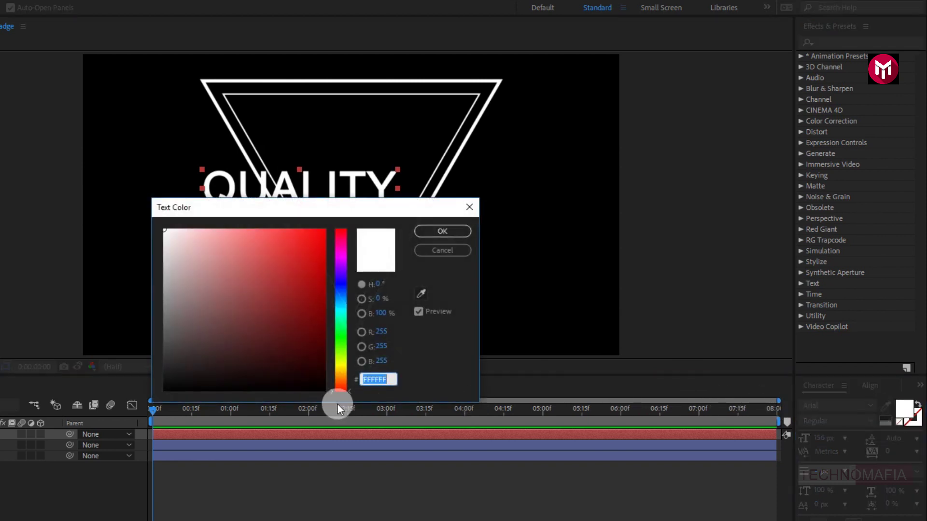
{"action": "left_click", "coordinate": [323, 392]}
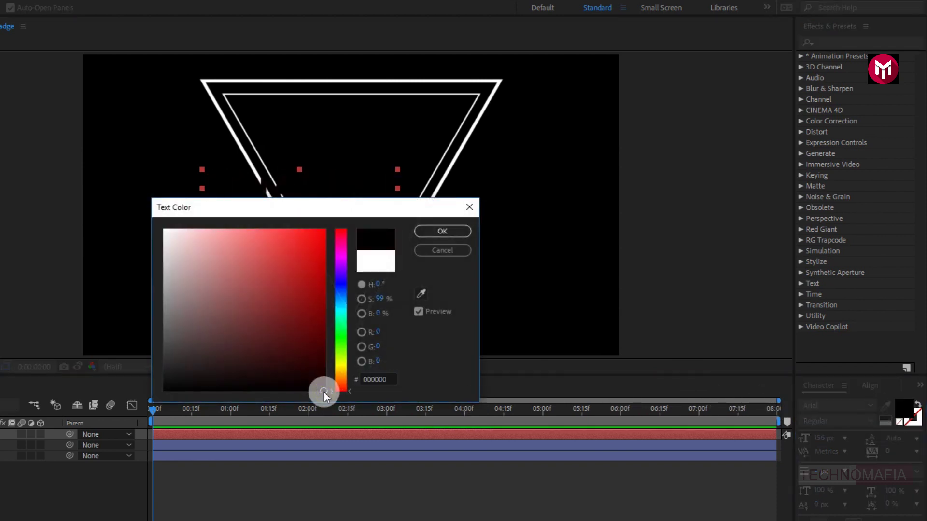
{"action": "left_click", "coordinate": [423, 232]}
Give the QUALITY text a white (FFFFFF) stroke 19 px wide and set its tracking to 82.
{"action": "left_click", "coordinate": [820, 385]}
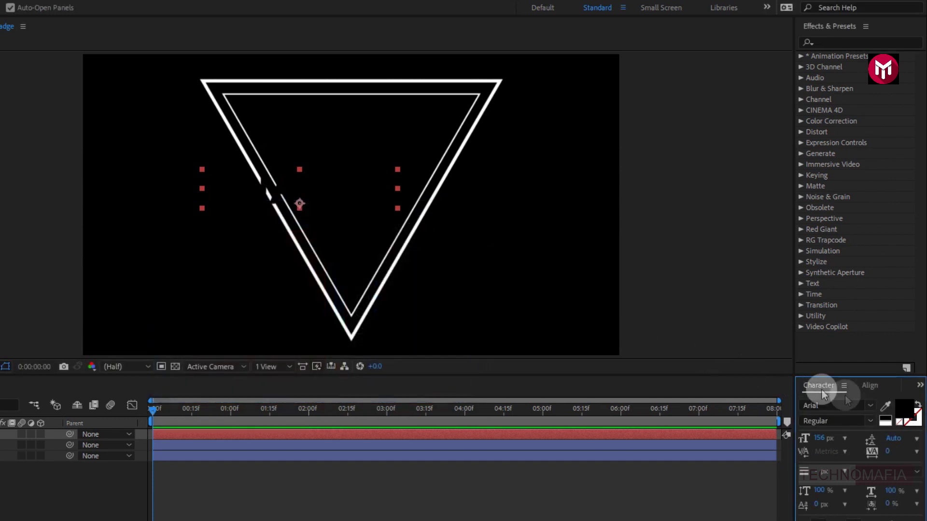
{"action": "left_click", "coordinate": [908, 419]}
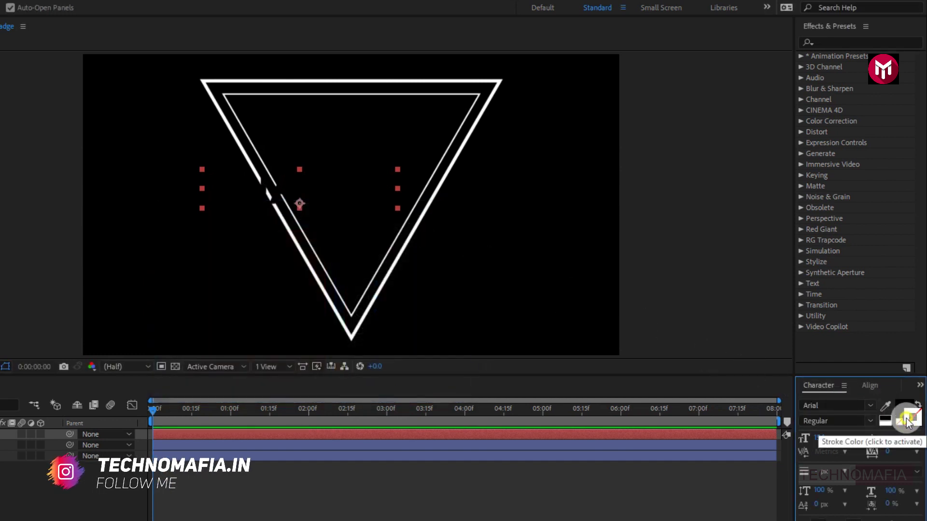
{"action": "left_click_drag", "start_coordinate": [191, 259], "coordinate": [157, 223]}
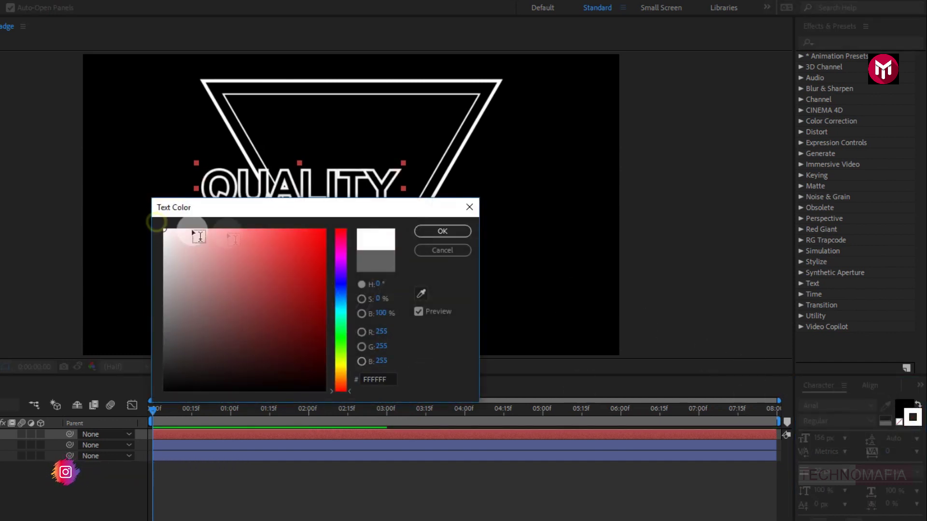
{"action": "left_click", "coordinate": [432, 232]}
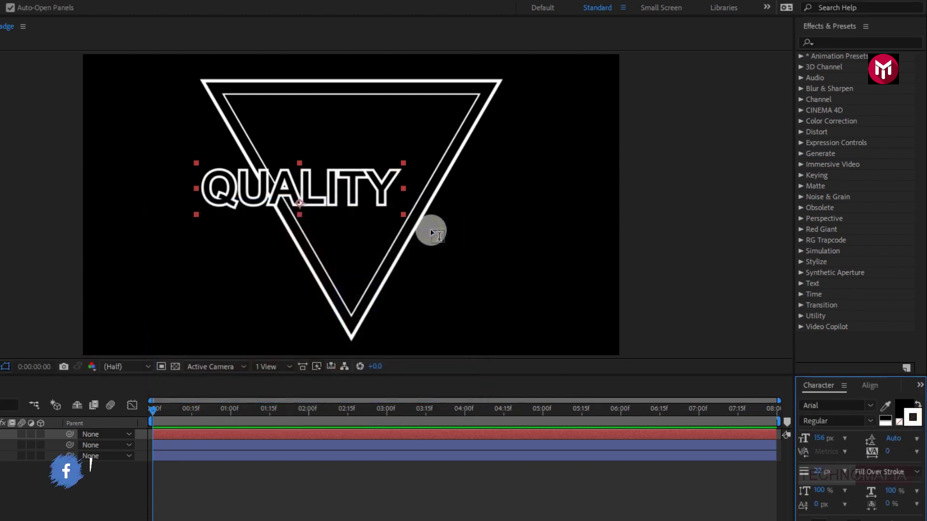
{"action": "left_click", "coordinate": [811, 438]}
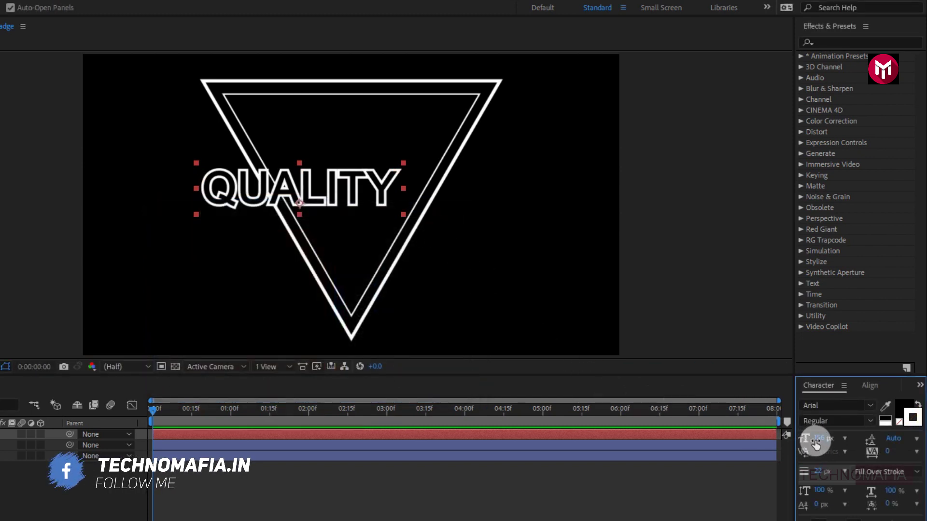
{"action": "mouse_move", "coordinate": [816, 472]}
{"action": "left_mouse_down"}
{"action": "mouse_move", "coordinate": [920, 446]}
{"action": "mouse_move", "coordinate": [899, 452]}
{"action": "left_mouse_up"}
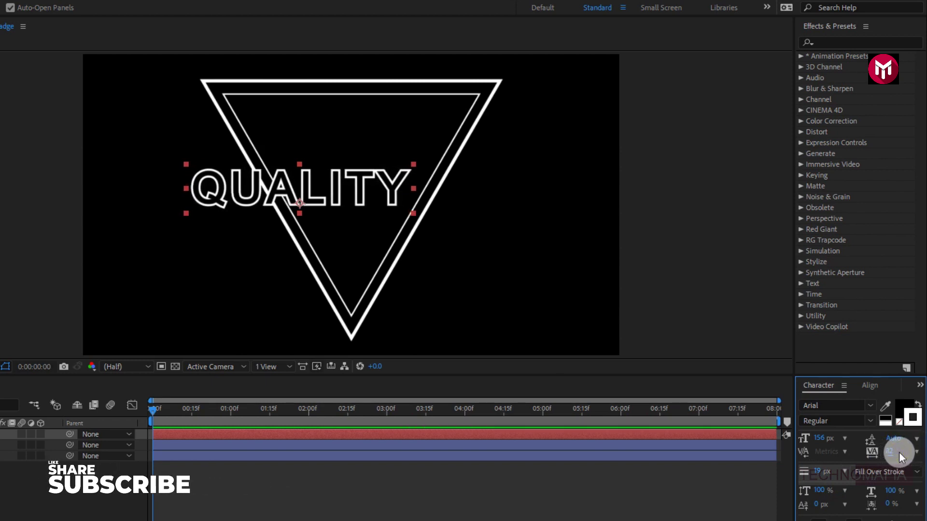
Centre the QUALITY text horizontally in the composition and fine-tune its position over the triangles by hand.
{"action": "left_click", "coordinate": [866, 385]}
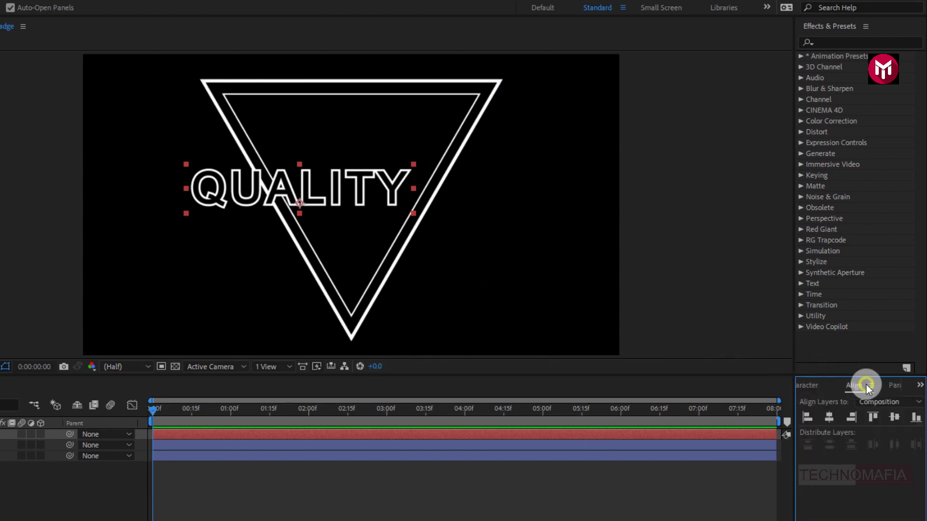
{"action": "left_click", "coordinate": [829, 416]}
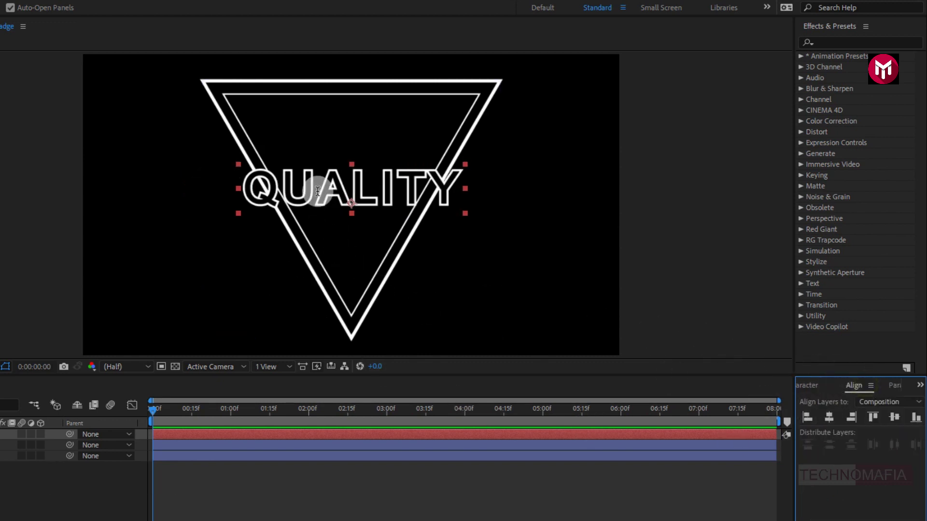
{"action": "left_click", "coordinate": [811, 387]}
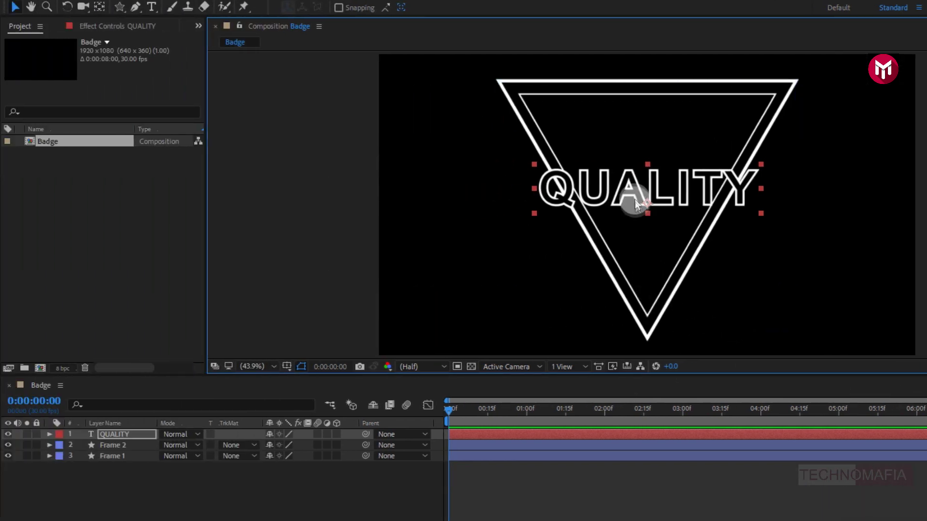
{"action": "left_click", "coordinate": [334, 196]}
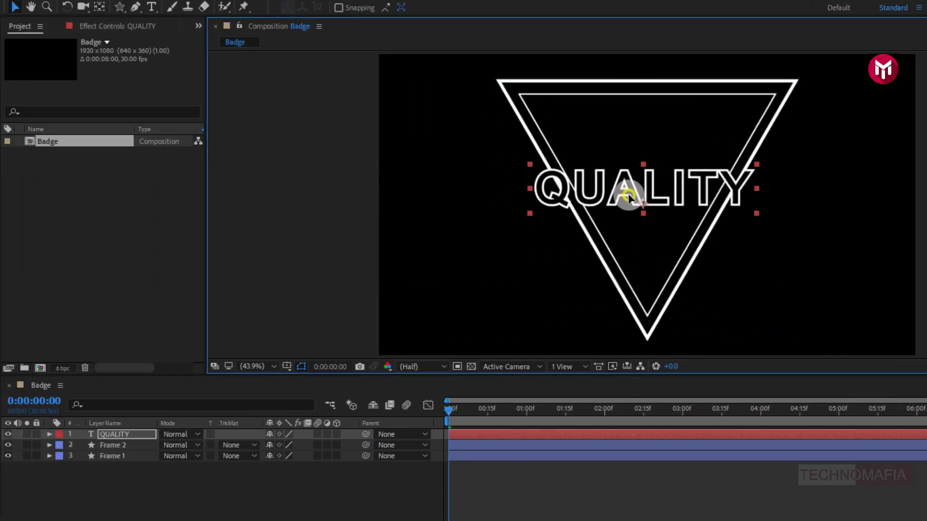
{"action": "left_click_drag", "start_coordinate": [629, 197], "coordinate": [632, 198]}
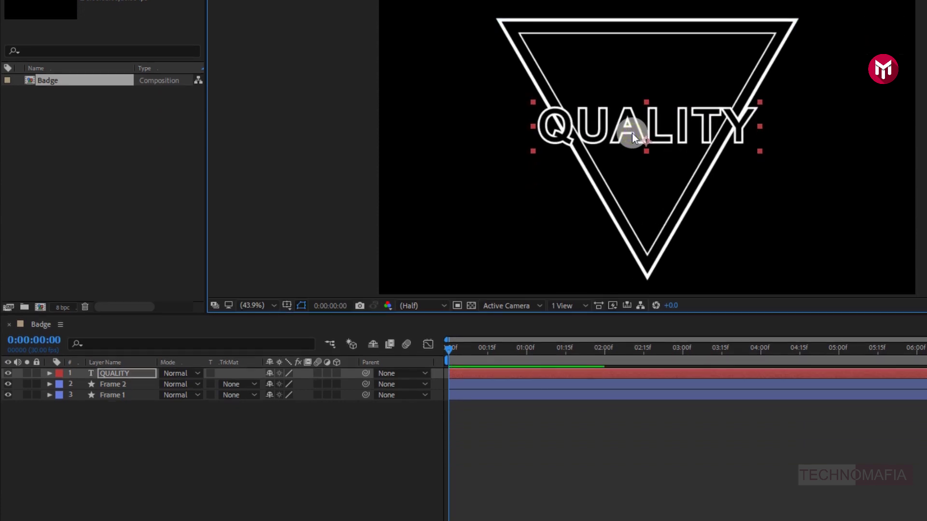
{"action": "left_click_drag", "start_coordinate": [632, 133], "coordinate": [632, 132]}
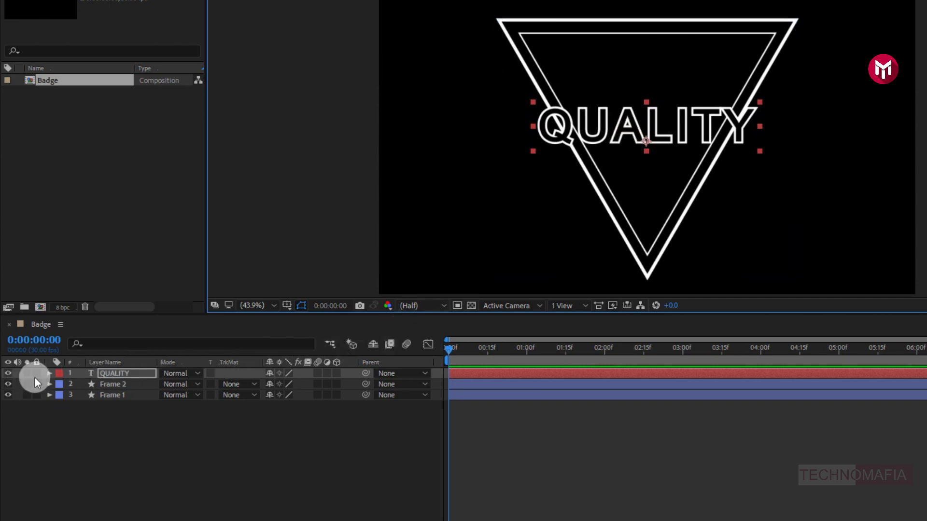
Add a Tracking animator to the QUALITY text layer.
{"action": "left_click", "coordinate": [50, 374]}
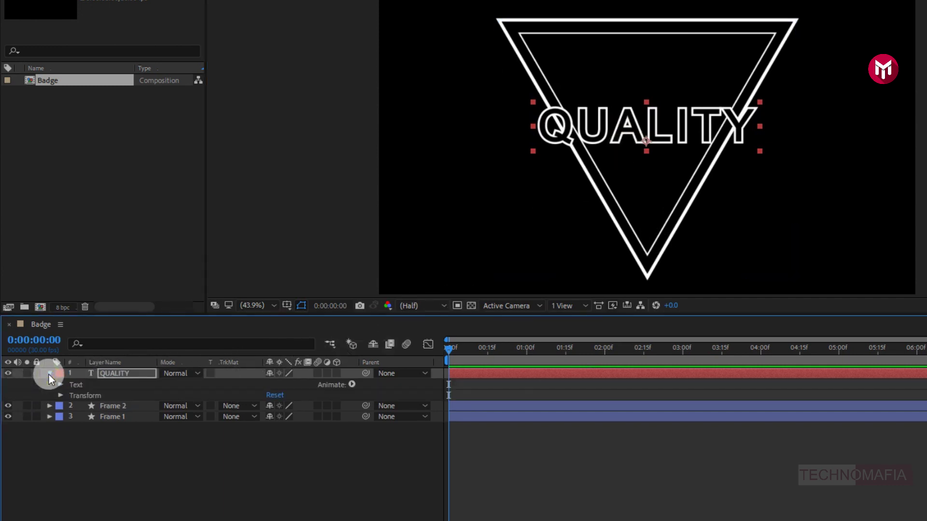
{"action": "left_click", "coordinate": [351, 385]}
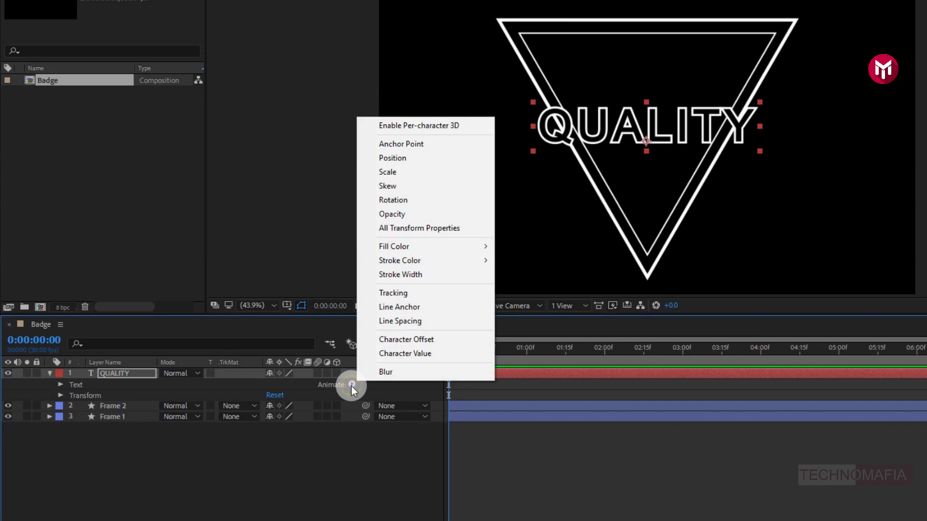
{"action": "left_click", "coordinate": [387, 292]}
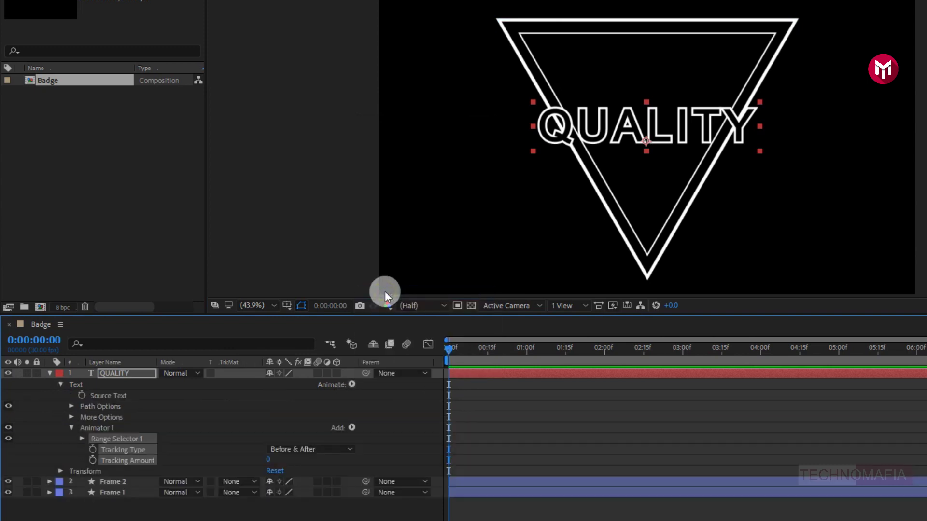
Keyframe the Start value of Range Selector 1 from 0% at 0 seconds to 100% at 2 seconds.
{"action": "left_click", "coordinate": [72, 453]}
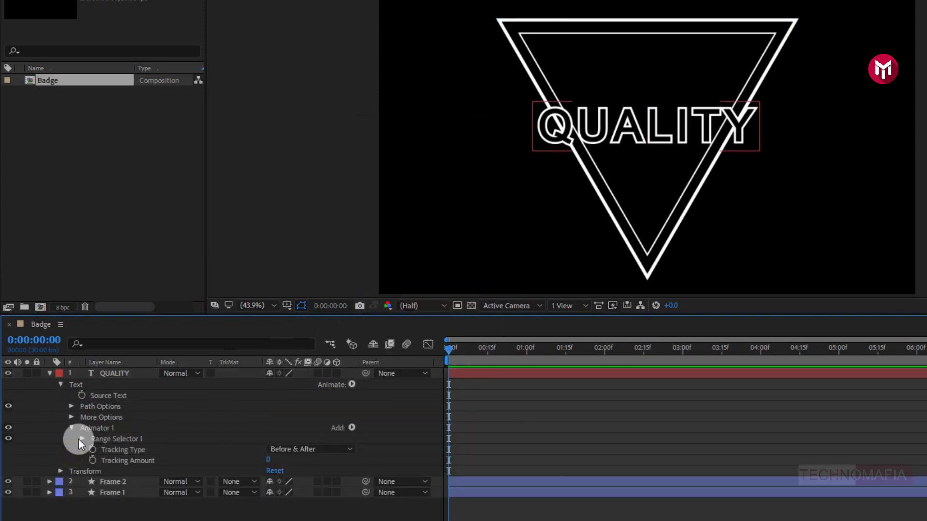
{"action": "left_click", "coordinate": [81, 439]}
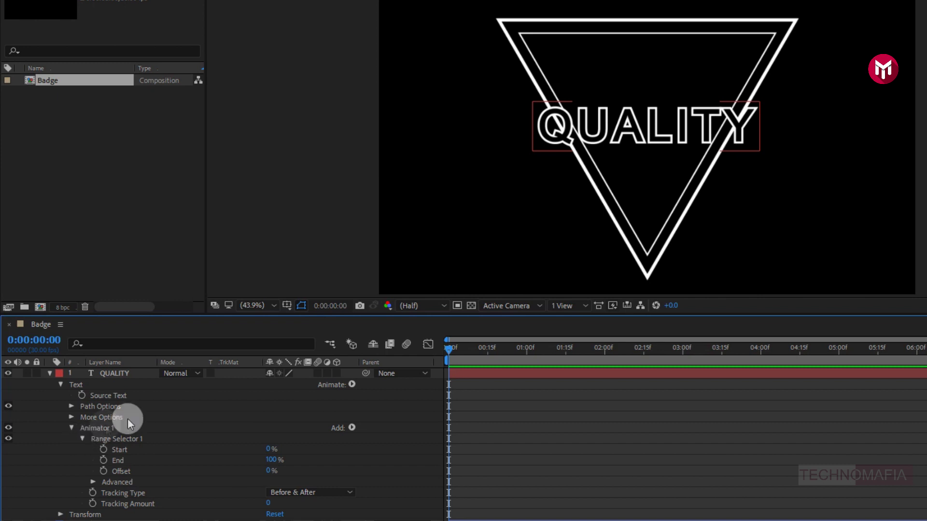
{"action": "left_click", "coordinate": [454, 348]}
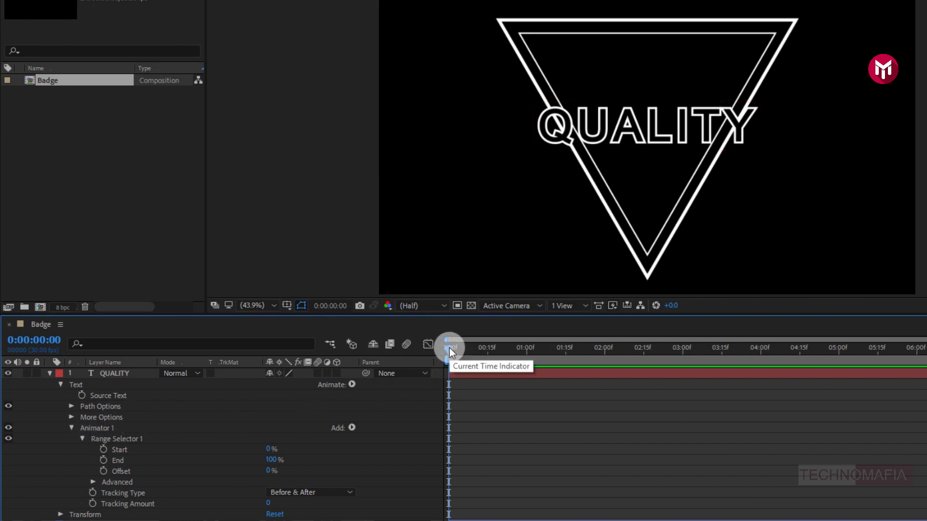
{"action": "left_click", "coordinate": [291, 487]}
{"action": "left_click", "coordinate": [105, 450]}
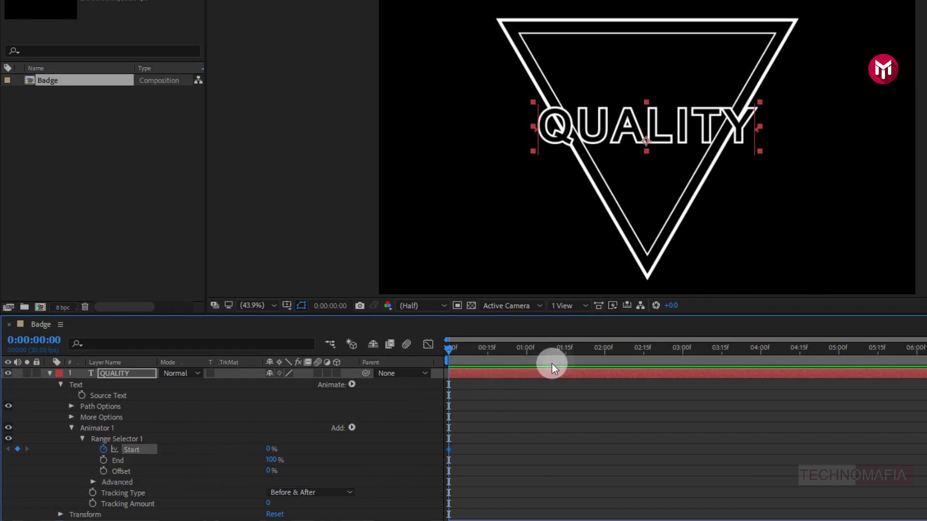
{"action": "left_click", "coordinate": [605, 349]}
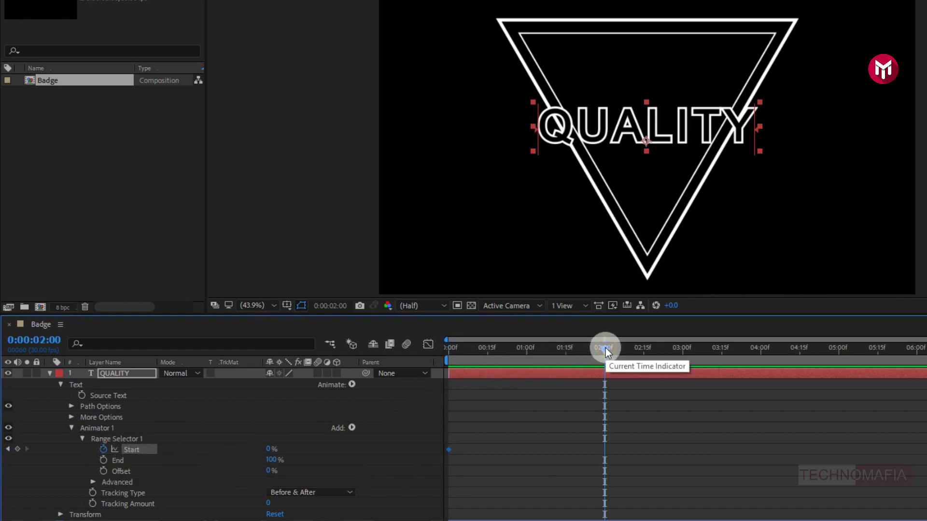
{"action": "left_click_drag", "start_coordinate": [270, 449], "coordinate": [388, 449]}
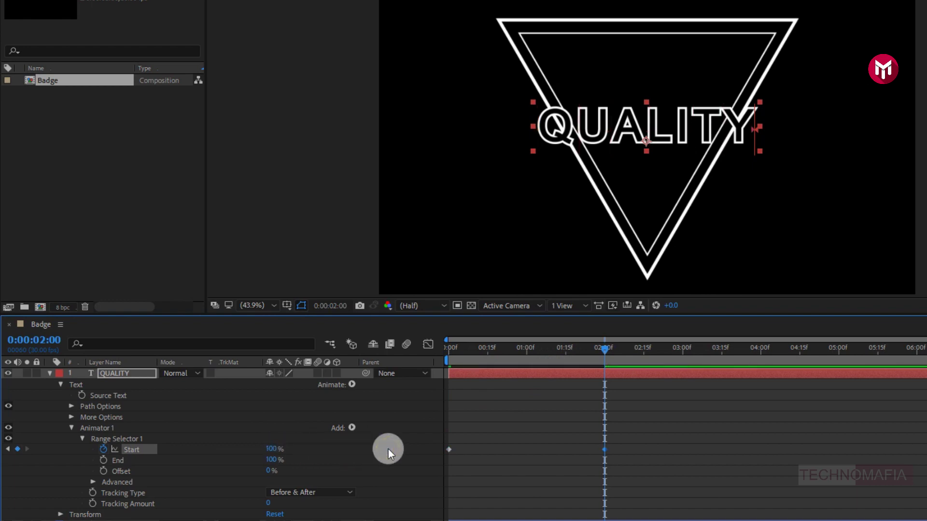
Add a Position property to Animator 1 and set it to 0.0, -161.0.
{"action": "left_click", "coordinate": [354, 428]}
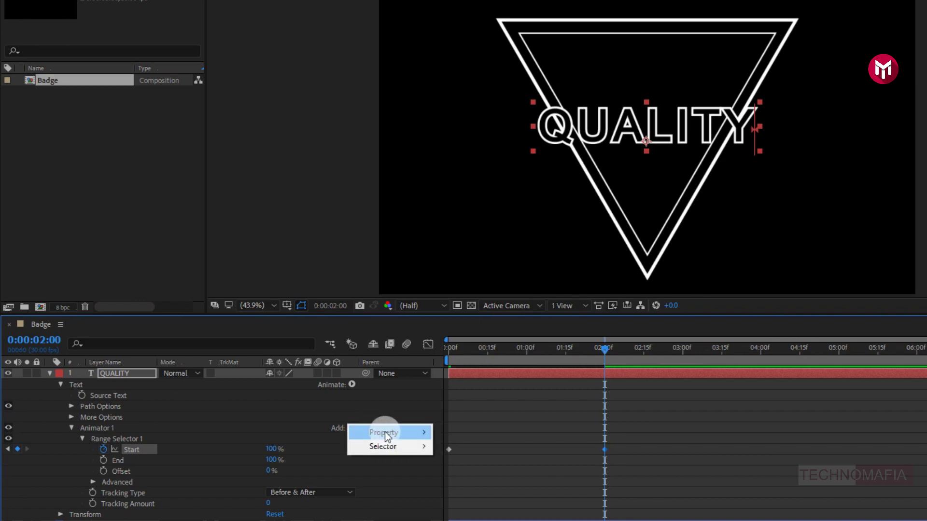
{"action": "mouse_move", "coordinate": [384, 431]}
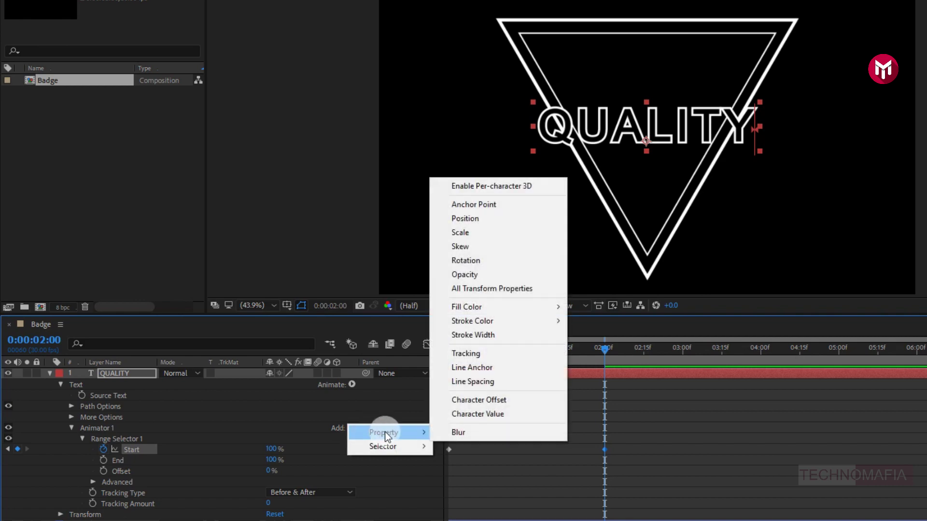
{"action": "left_click", "coordinate": [459, 220]}
{"action": "left_click", "coordinate": [451, 350]}
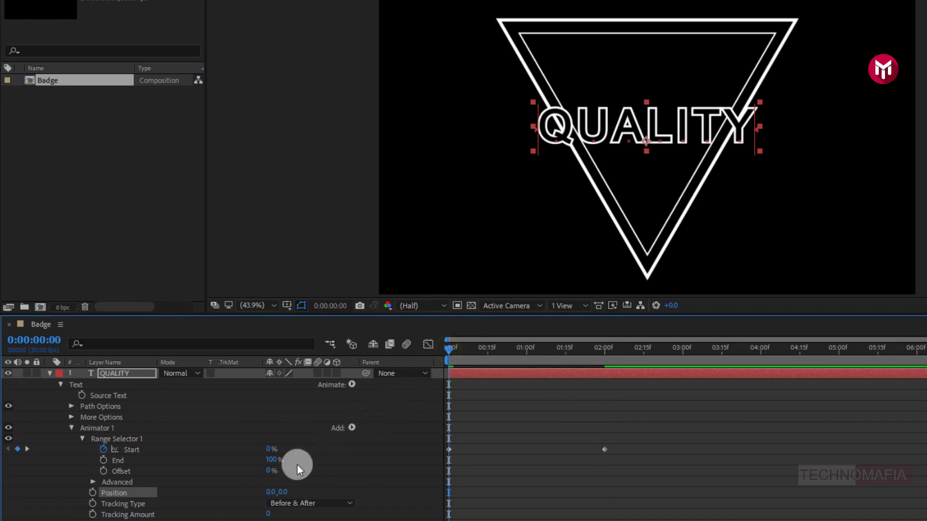
{"action": "left_click_drag", "start_coordinate": [287, 492], "coordinate": [190, 486]}
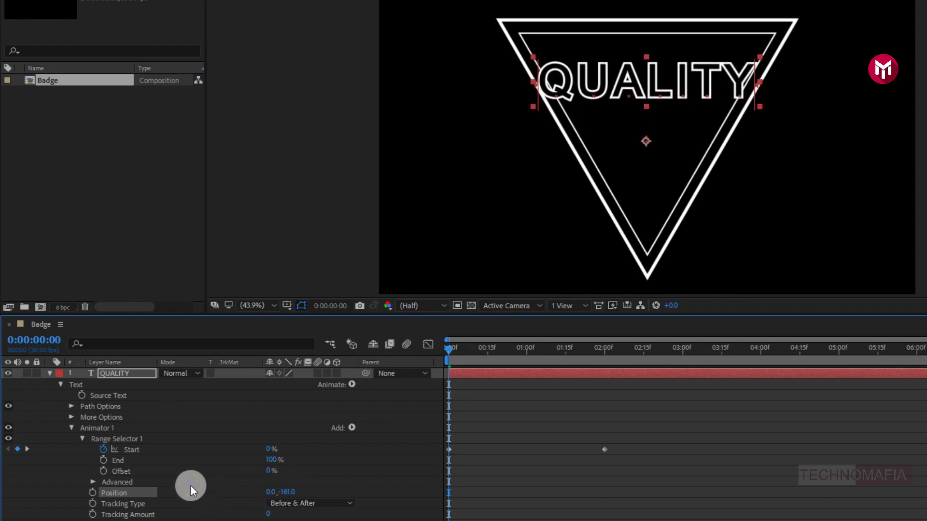
{"action": "mouse_move", "coordinate": [451, 348]}
{"action": "left_mouse_down"}
{"action": "mouse_move", "coordinate": [601, 360]}
{"action": "mouse_move", "coordinate": [448, 354]}
{"action": "left_mouse_up"}
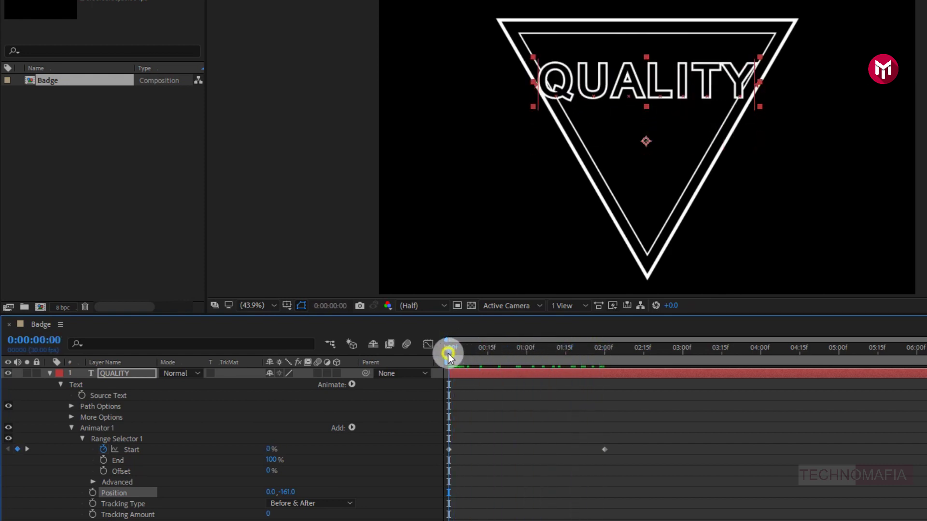
Add an Opacity property to Animator 1 of the QUALITY text and set it to 0%.
{"action": "left_click", "coordinate": [350, 425]}
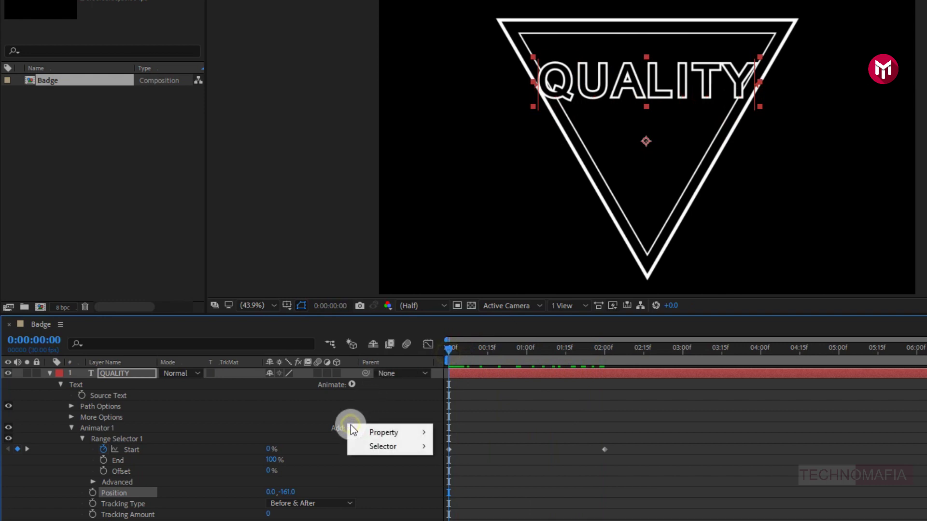
{"action": "mouse_move", "coordinate": [386, 432]}
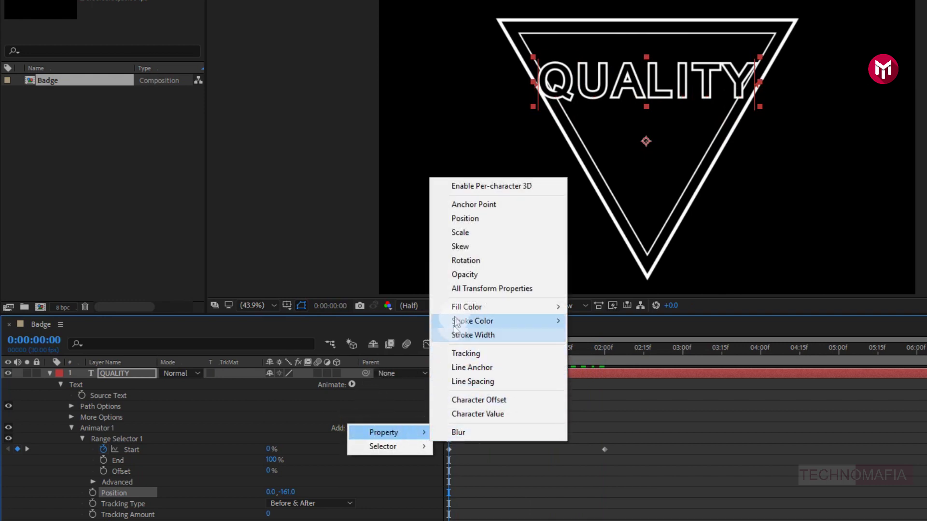
{"action": "left_click", "coordinate": [461, 274]}
{"action": "left_click_drag", "start_coordinate": [276, 504], "coordinate": [186, 510]}
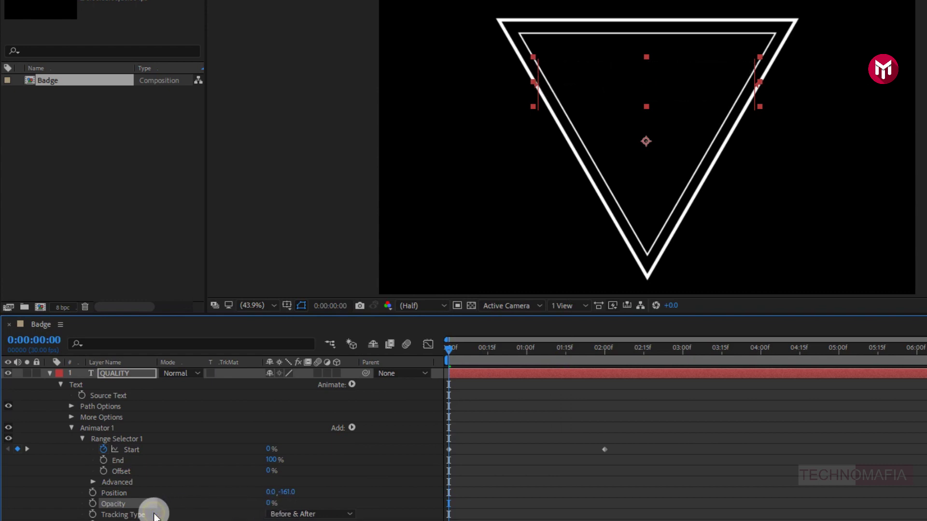
Scrub through the text animation and apply Easy Ease to both Start keyframes of Range Selector 1.
{"action": "left_click_drag", "start_coordinate": [450, 353], "coordinate": [631, 355]}
{"action": "left_click_drag", "start_coordinate": [623, 455], "coordinate": [445, 427]}
{"action": "right_click", "coordinate": [448, 452]}
{"action": "mouse_move", "coordinate": [506, 441]}
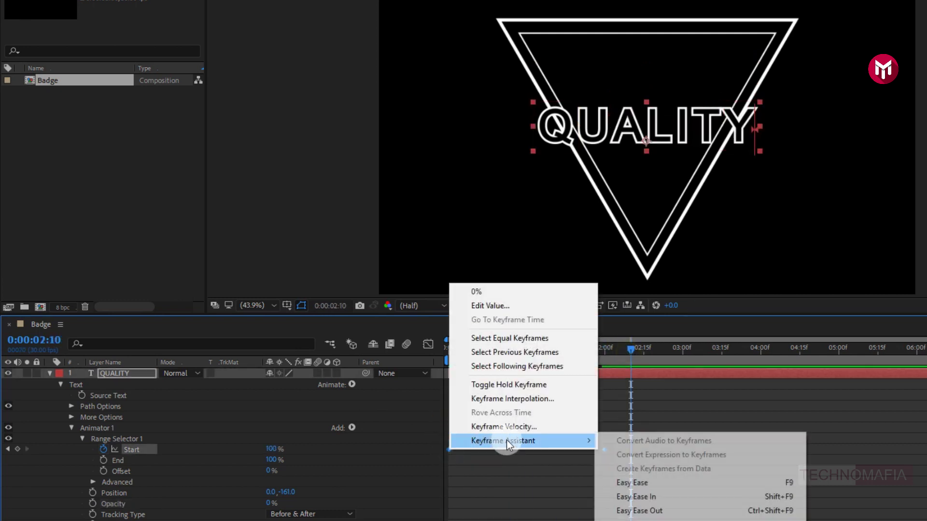
{"action": "left_click", "coordinate": [623, 481]}
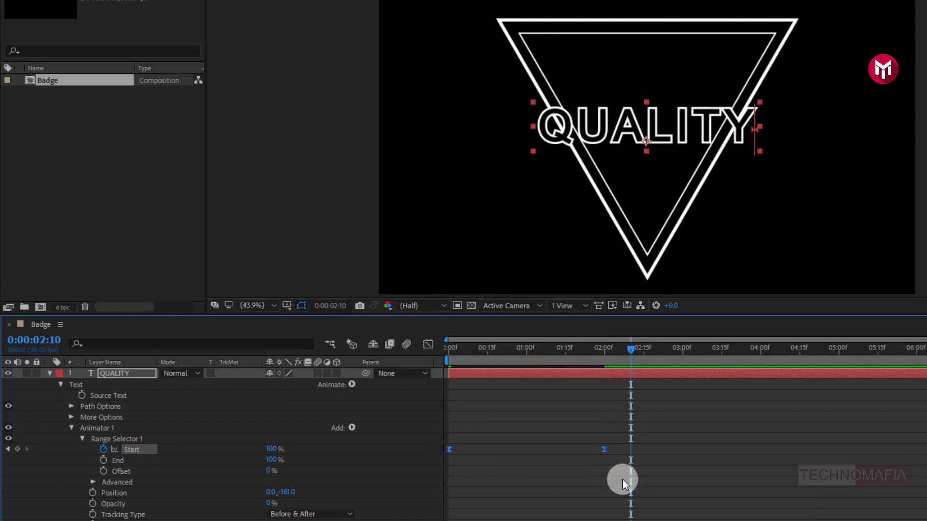
Preview the eased text animation, collapse the QUALITY layer's properties and deselect all layers.
{"action": "key", "text": "space"}
{"action": "left_click", "coordinate": [48, 373]}
{"action": "left_click", "coordinate": [120, 411]}
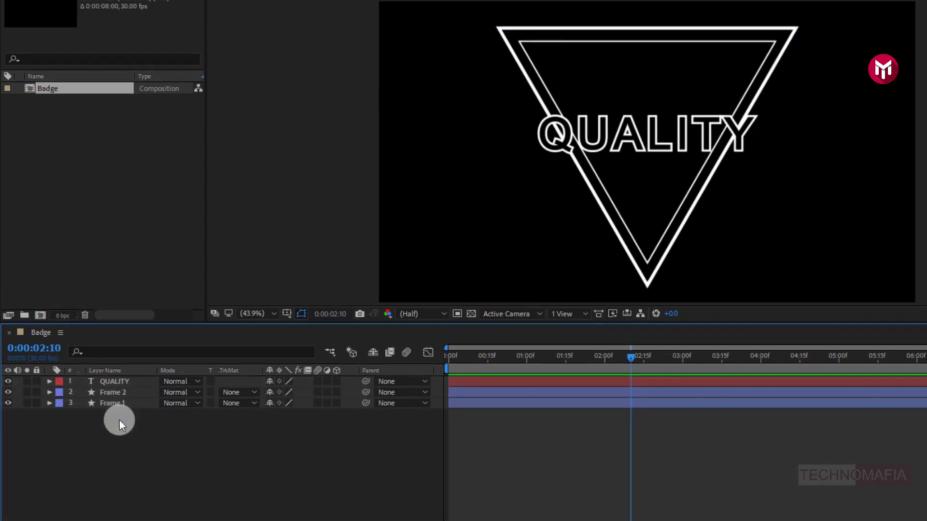
Draw a closed four-point rectangle with the Pen tool below the QUALITY text, spanning across both triangle sides, on a new shape layer.
{"action": "left_click", "coordinate": [137, 7]}
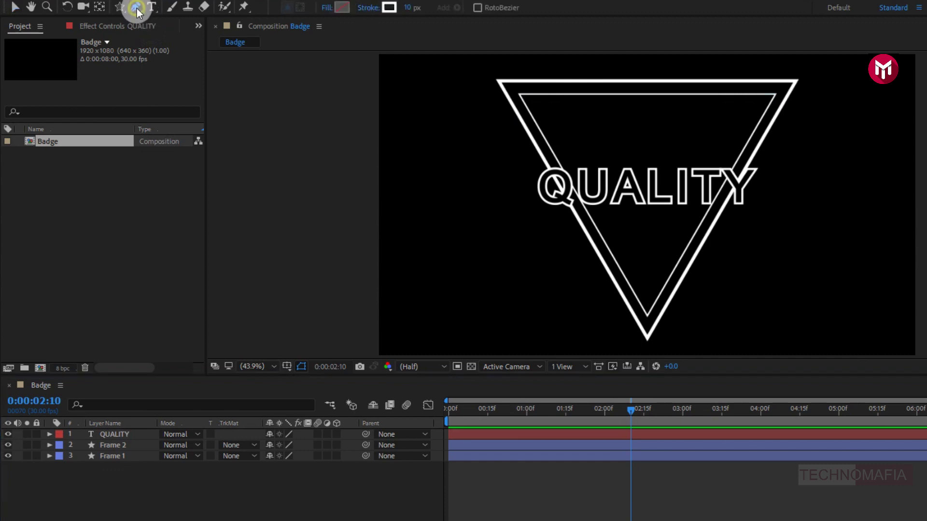
{"action": "key", "text": "period"}
{"action": "key", "text": "period"}
{"action": "key", "text": "period"}
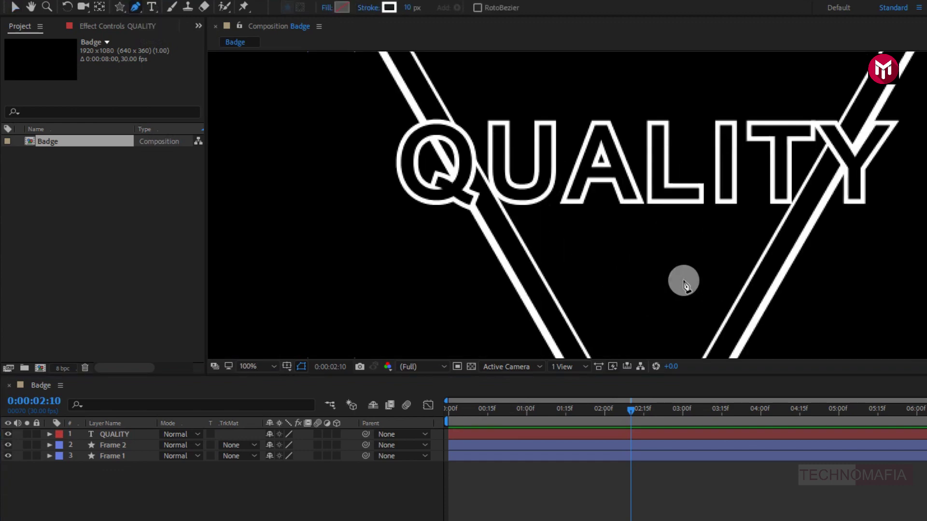
{"action": "left_click_drag", "start_coordinate": [649, 273], "coordinate": [663, 213]}
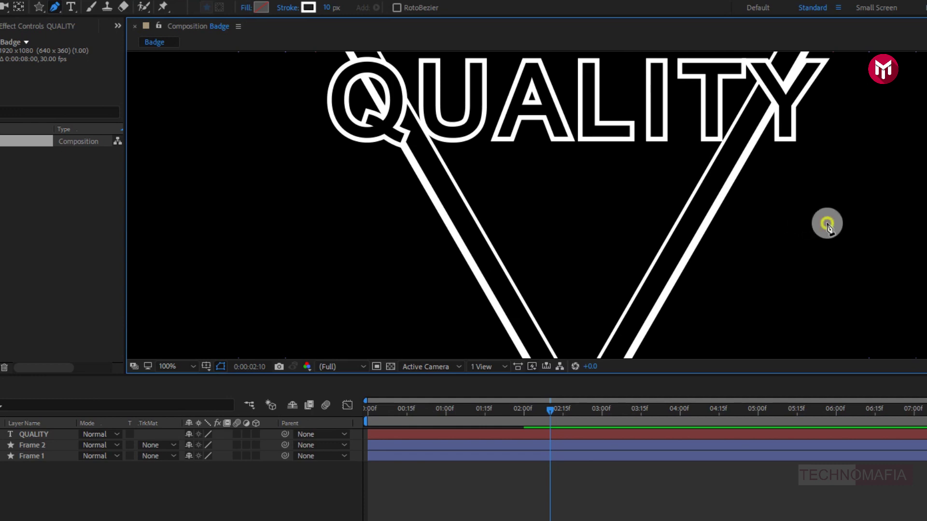
{"action": "left_click", "coordinate": [827, 224]}
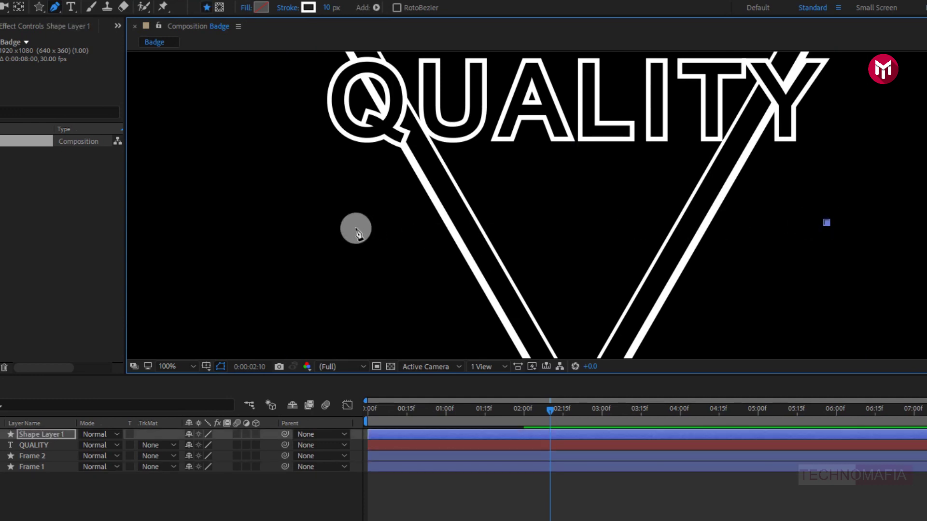
{"action": "left_click", "coordinate": [350, 288]}
{"action": "left_click", "coordinate": [828, 288]}
{"action": "left_click", "coordinate": [827, 223]}
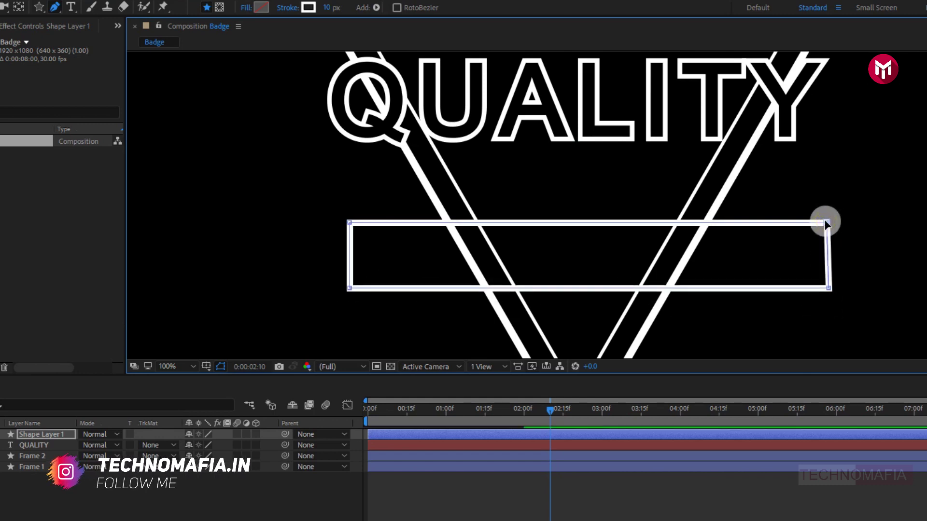
Set the pen-drawn rectangle's stroke to None and its fill to Solid Color in white FFFFFF.
{"action": "left_click", "coordinate": [305, 14]}
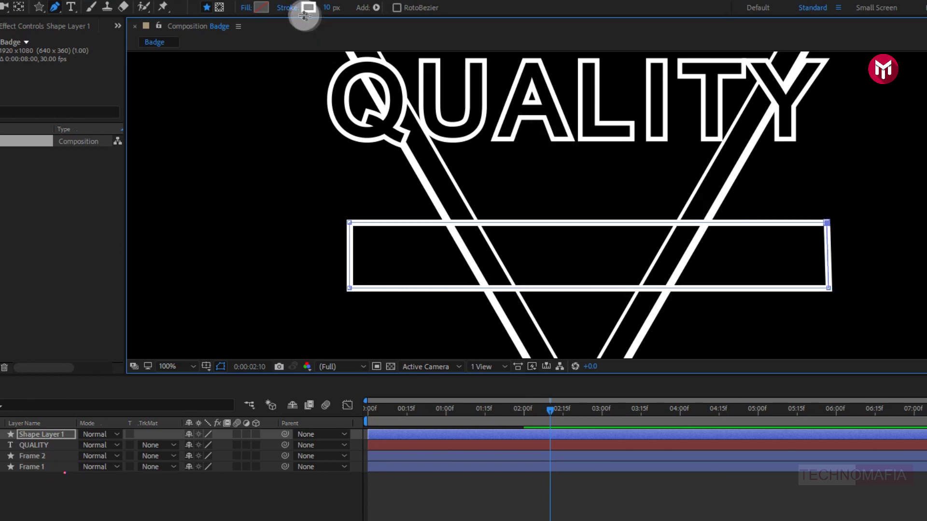
{"action": "left_click", "coordinate": [467, 274]}
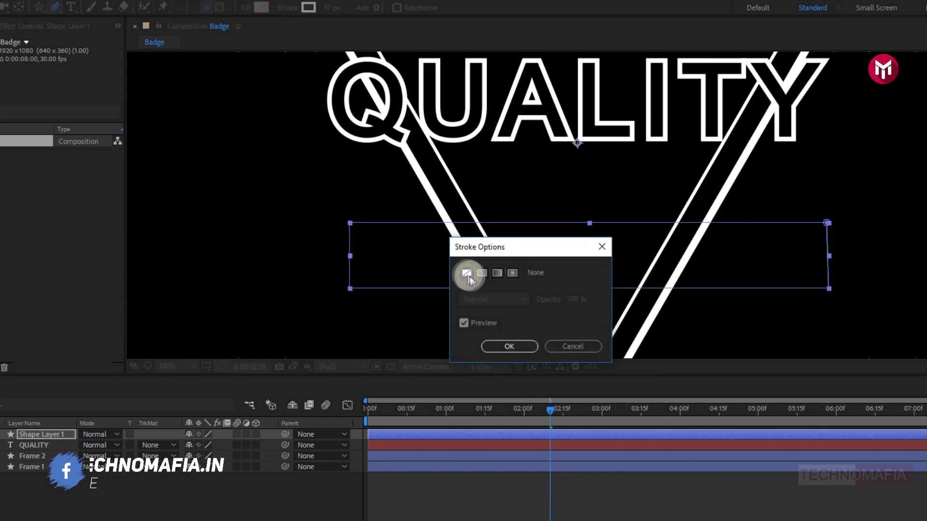
{"action": "left_click", "coordinate": [497, 345]}
{"action": "left_click", "coordinate": [250, 13]}
{"action": "left_click", "coordinate": [482, 272]}
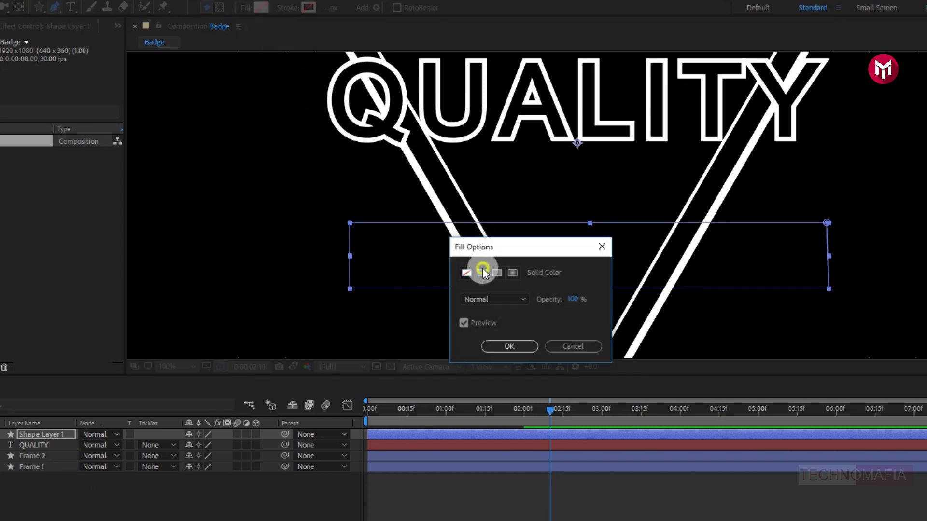
{"action": "left_click", "coordinate": [497, 346]}
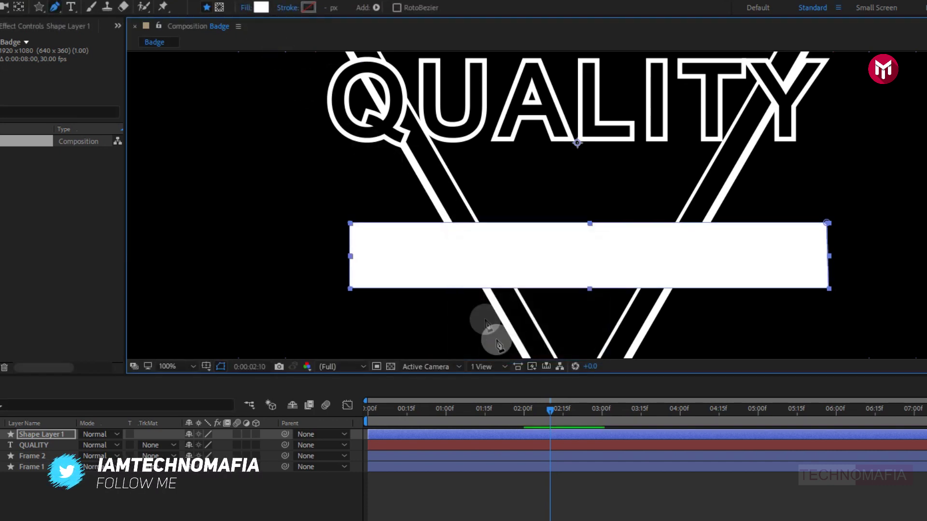
{"action": "left_click", "coordinate": [257, 8]}
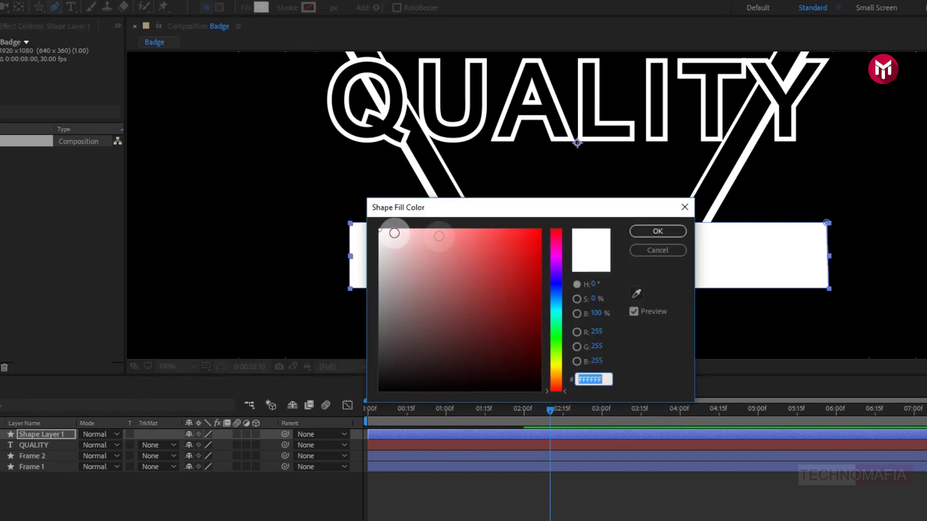
{"action": "left_click", "coordinate": [680, 230]}
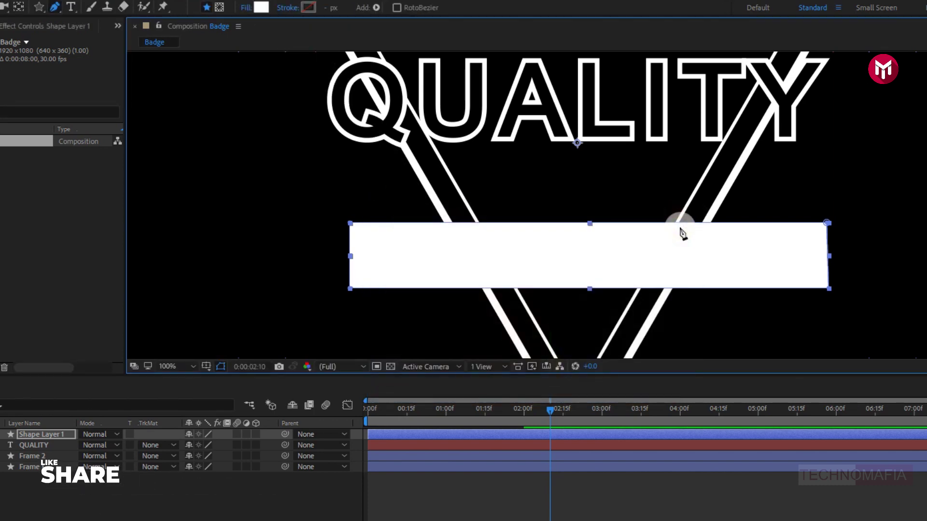
Bow the white banner's upper and lower edges upward with a smooth curved point in the middle of each.
{"action": "left_click_drag", "start_coordinate": [582, 223], "coordinate": [640, 202]}
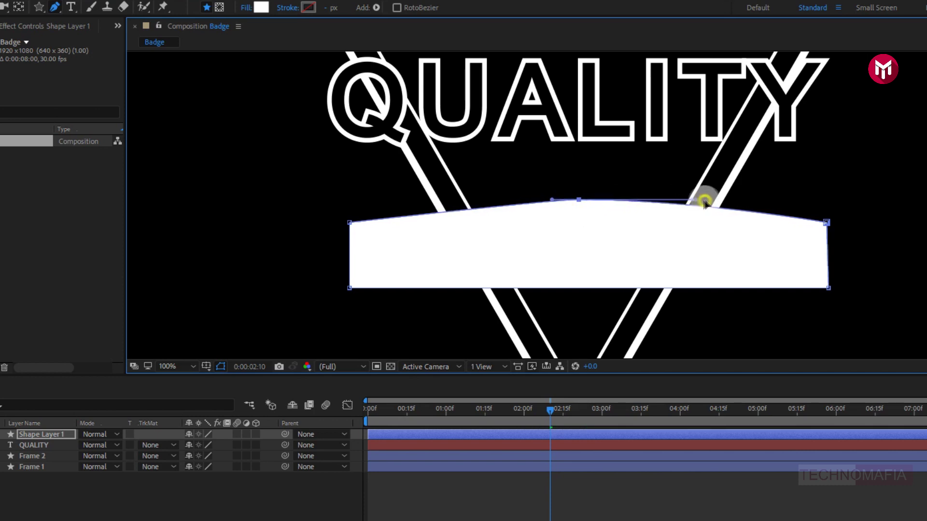
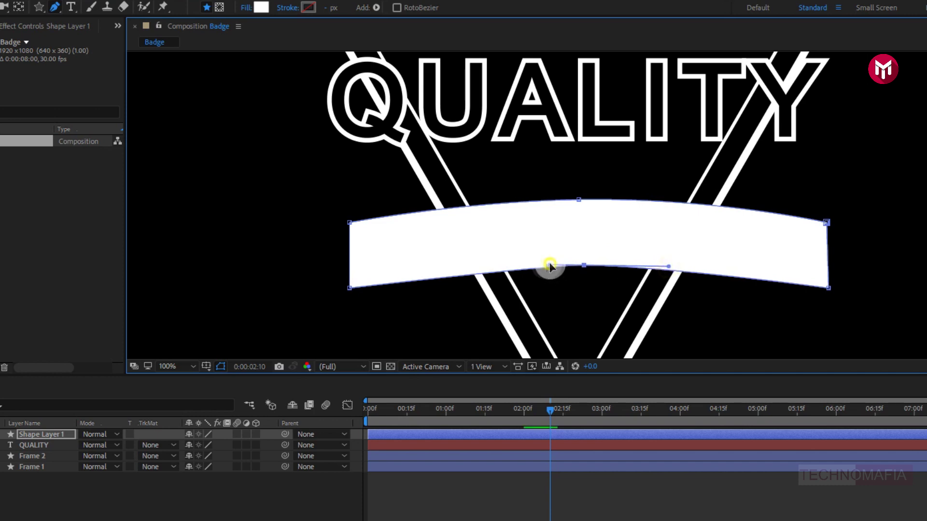
{"action": "left_click_drag", "start_coordinate": [550, 266], "coordinate": [510, 266]}
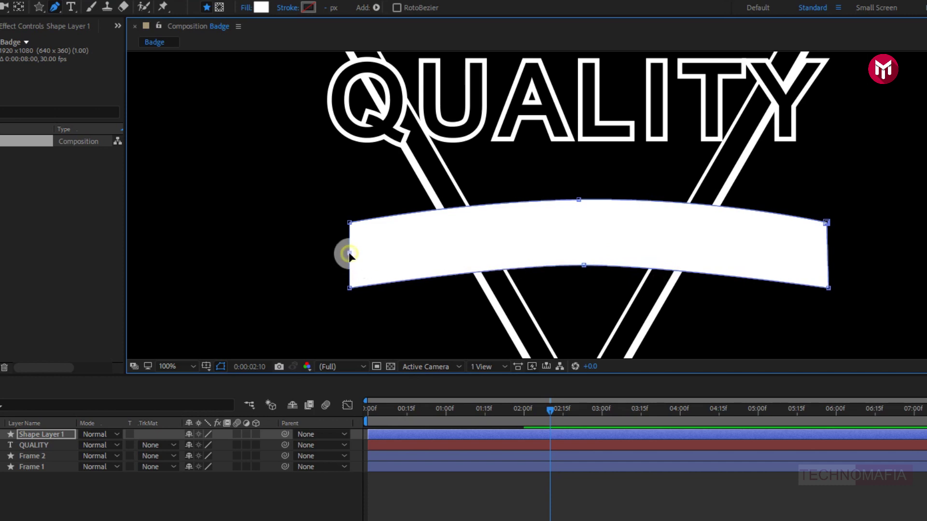
Notch both ends of the banner inward as ribbon tails and splay the left corners, undoing the adjustment of the lower right corner.
{"action": "left_click_drag", "start_coordinate": [362, 251], "coordinate": [378, 251]}
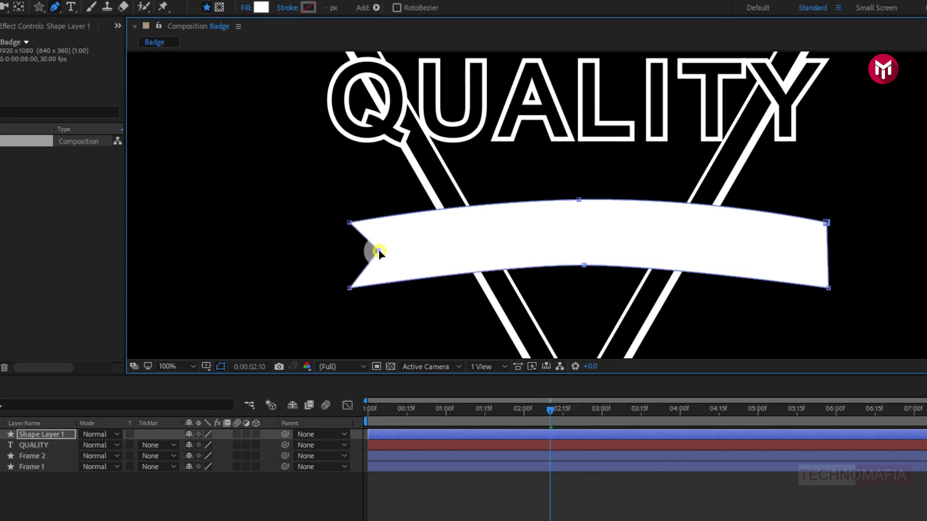
{"action": "left_click_drag", "start_coordinate": [349, 288], "coordinate": [345, 296]}
{"action": "left_click_drag", "start_coordinate": [349, 222], "coordinate": [381, 256]}
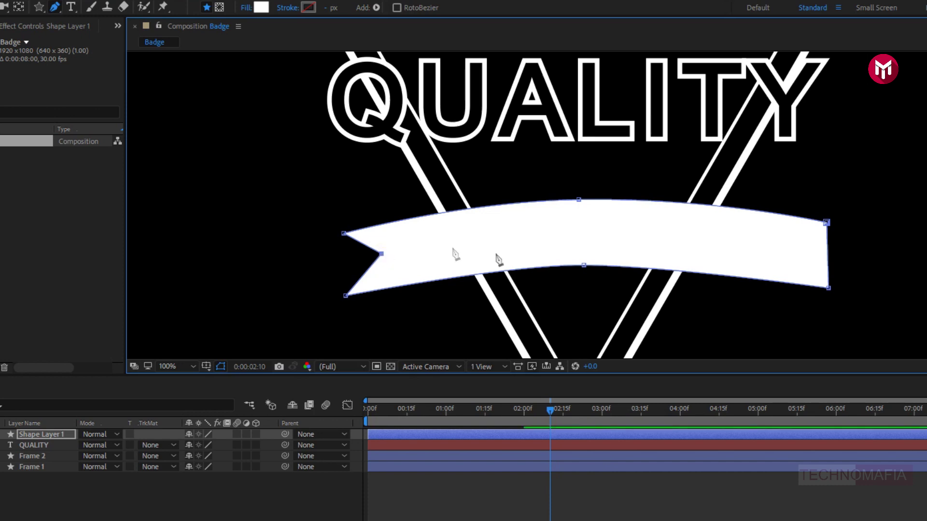
{"action": "left_click_drag", "start_coordinate": [825, 250], "coordinate": [790, 252]}
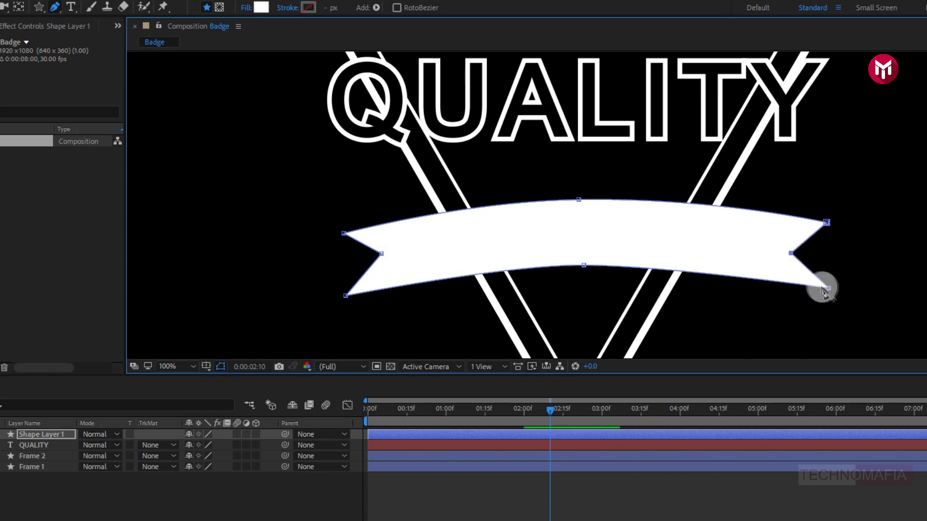
{"action": "left_click_drag", "start_coordinate": [825, 288], "coordinate": [816, 285]}
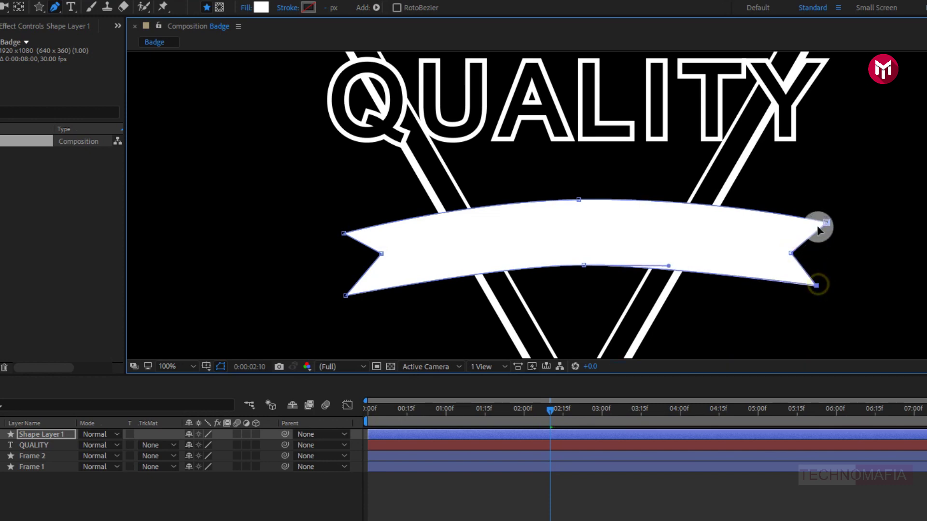
{"action": "key", "text": "ctrl+z"}
Deselect the banner layer and draw an open four-point path along the banner, extending past both ends, on a new shape layer.
{"action": "left_click", "coordinate": [128, 500]}
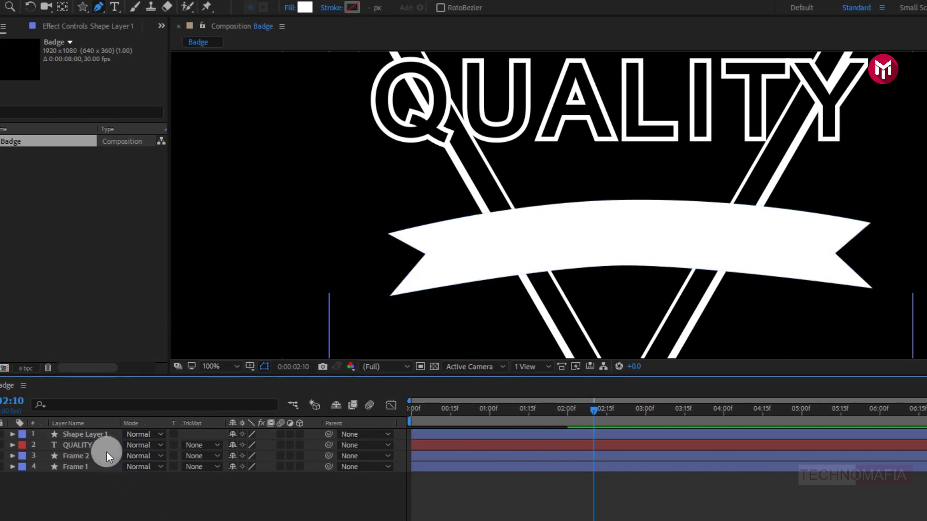
{"action": "left_click", "coordinate": [341, 275]}
{"action": "left_click", "coordinate": [605, 236]}
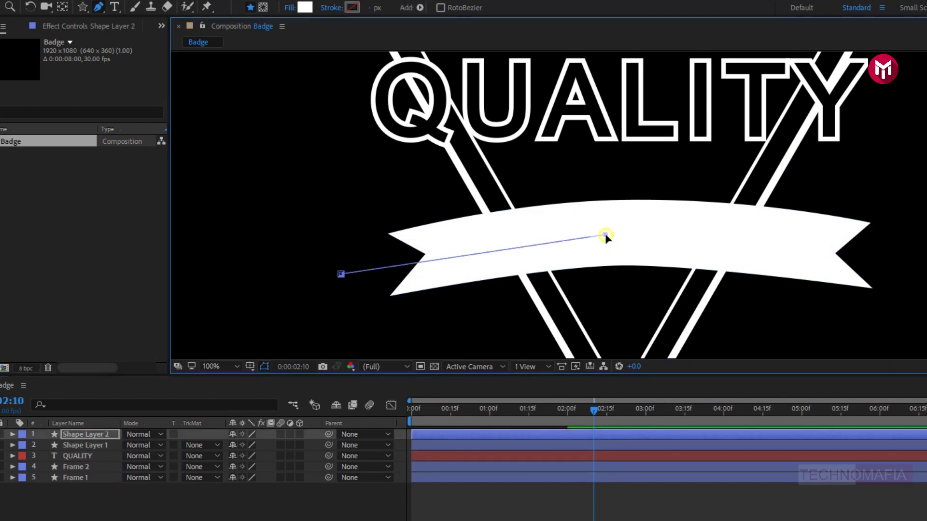
{"action": "left_click", "coordinate": [758, 235]}
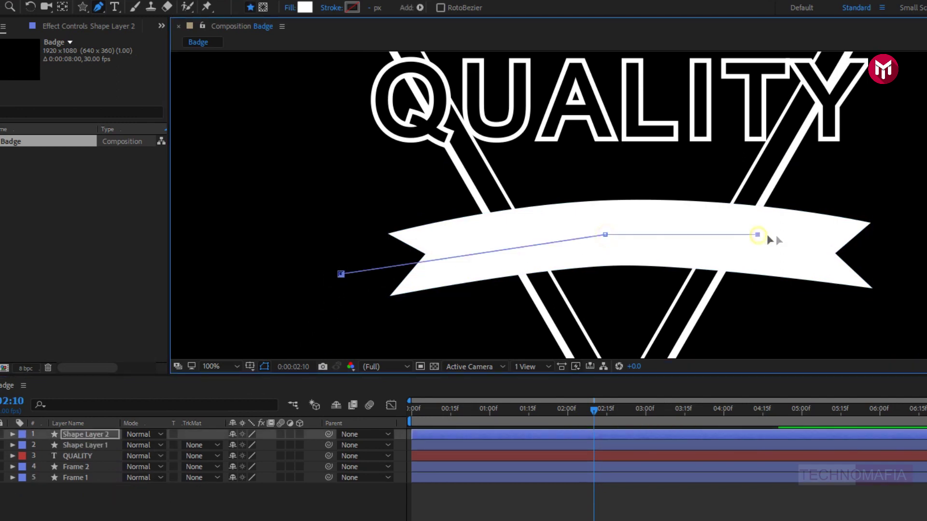
{"action": "left_click", "coordinate": [892, 263]}
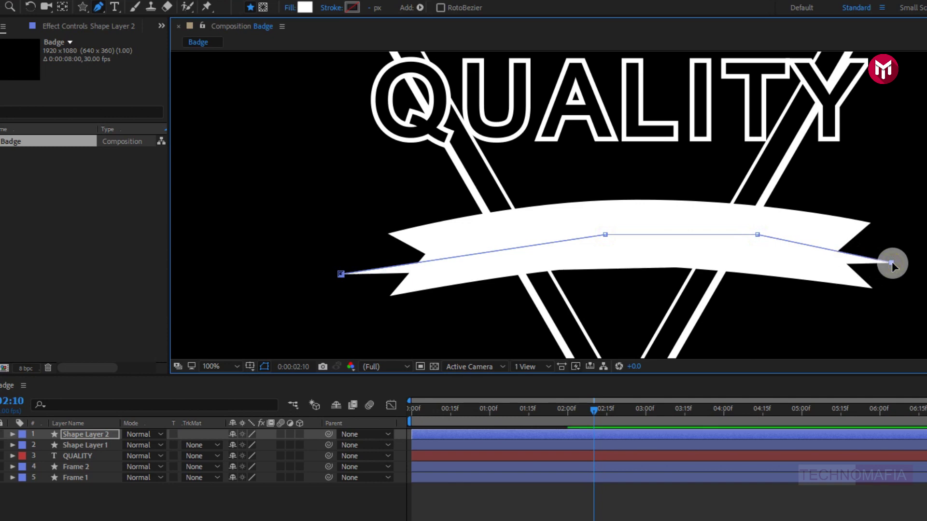
Set the new path's fill to None and give it a solid white stroke 126 px wide that covers the banner.
{"action": "left_click", "coordinate": [289, 9]}
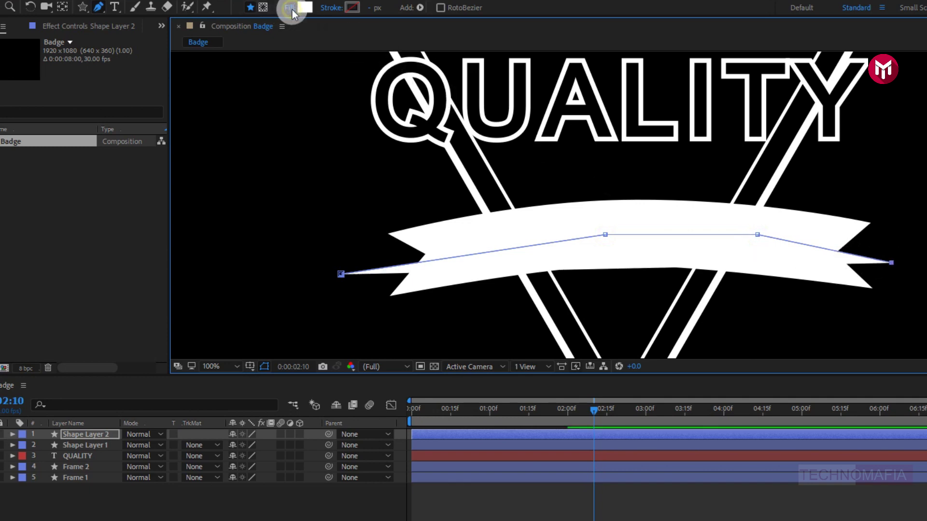
{"action": "left_click", "coordinate": [510, 273]}
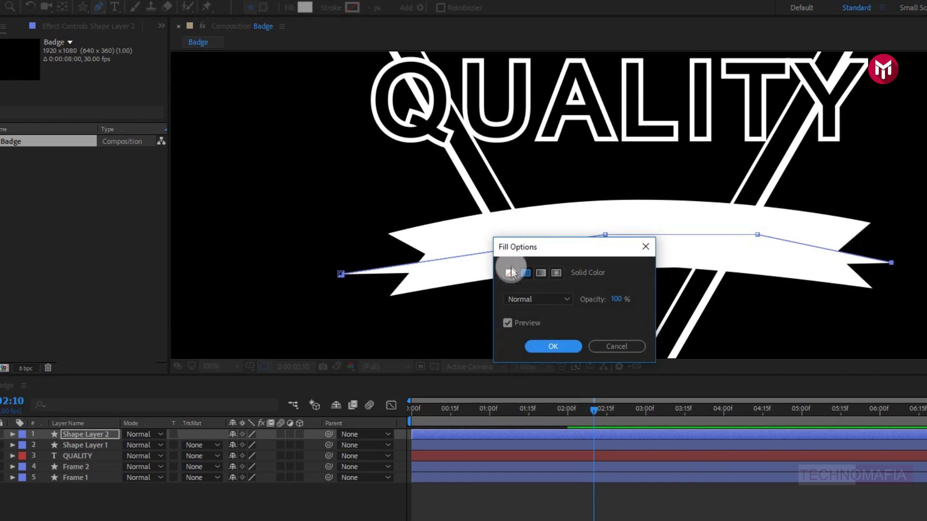
{"action": "left_click", "coordinate": [551, 346]}
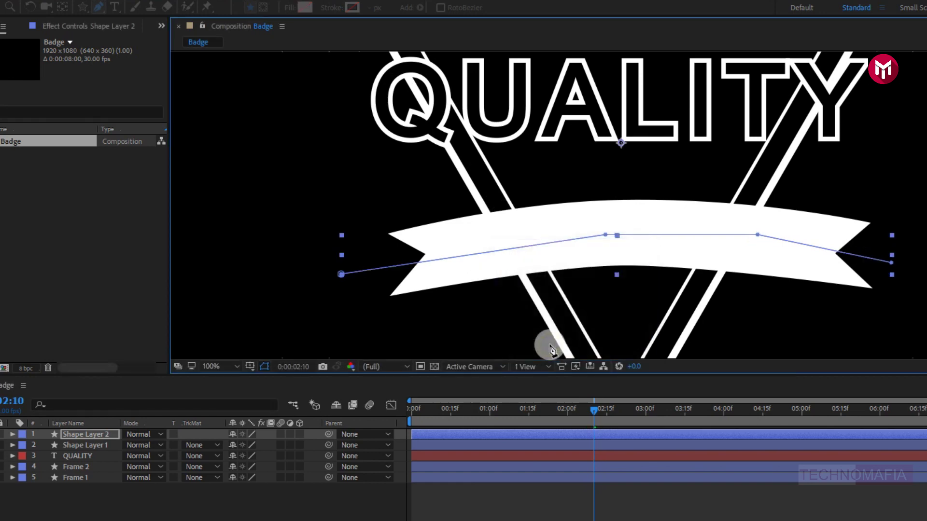
{"action": "left_click", "coordinate": [334, 10]}
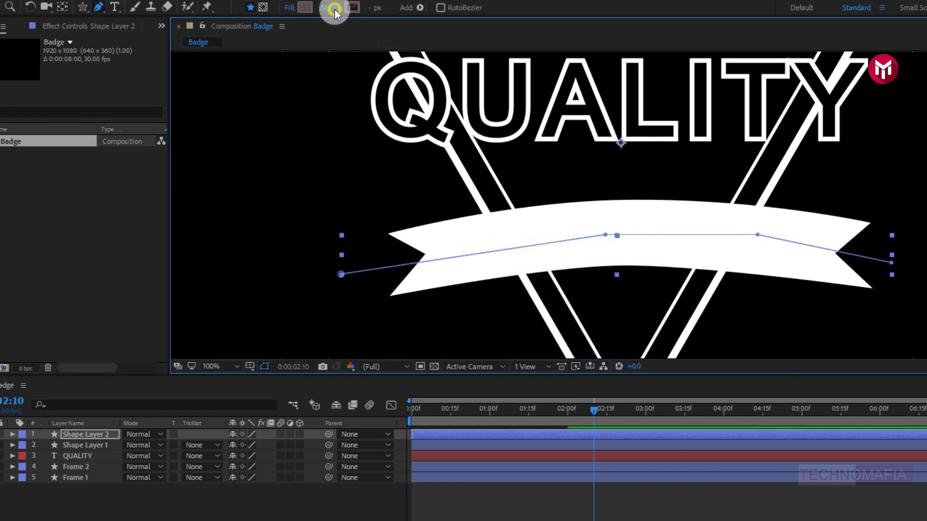
{"action": "left_click", "coordinate": [522, 275]}
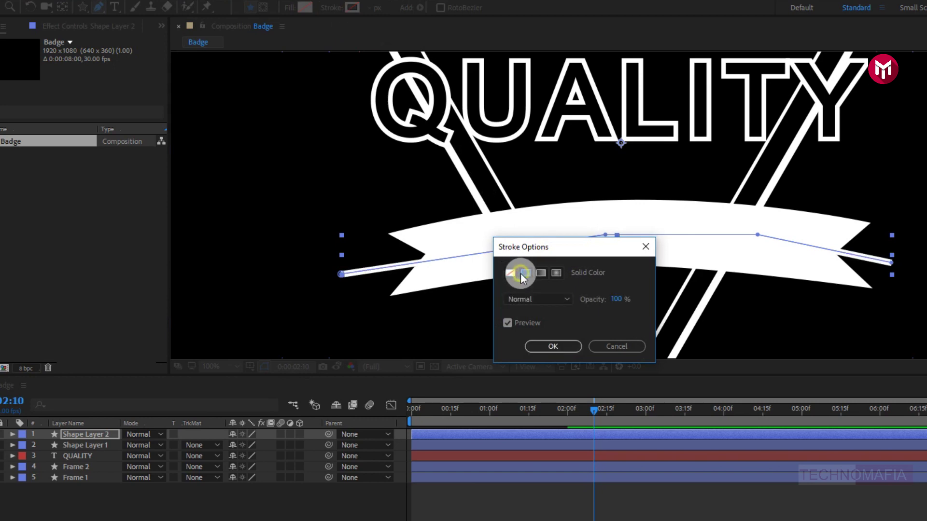
{"action": "left_click", "coordinate": [543, 346]}
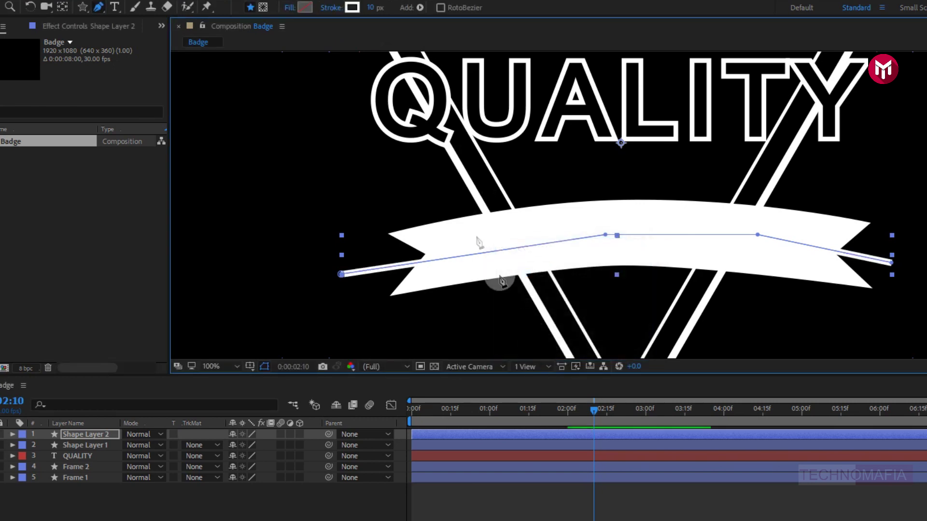
{"action": "left_click_drag", "start_coordinate": [375, 8], "coordinate": [443, 2]}
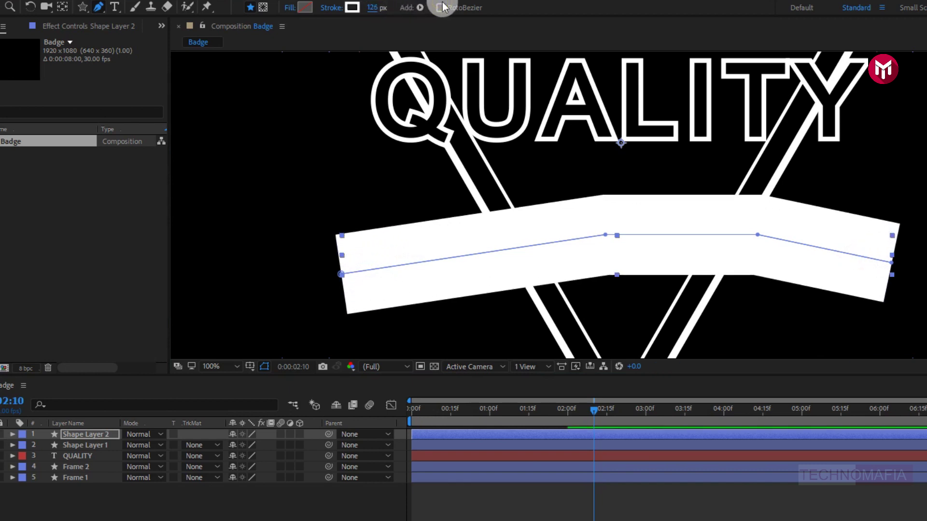
Add a Trim Paths operator to the thick stroked path on Shape Layer 2.
{"action": "left_click", "coordinate": [95, 436]}
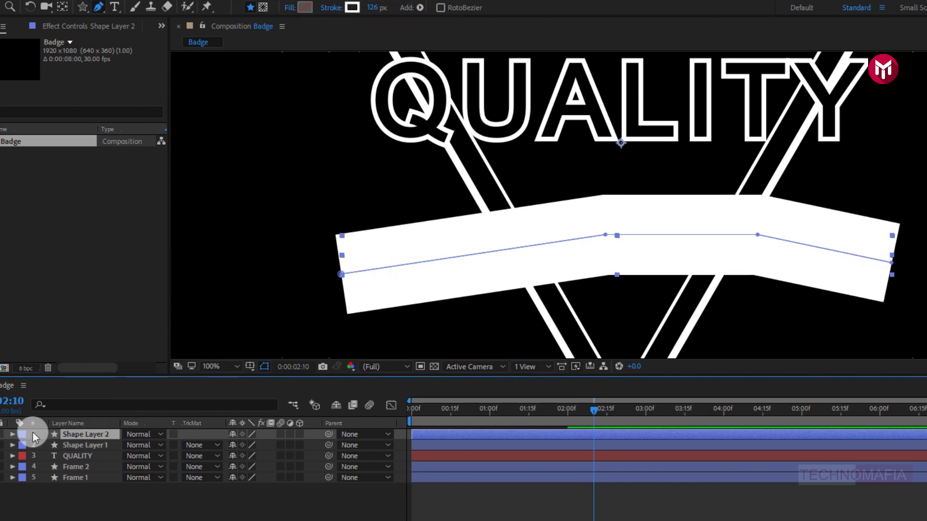
{"action": "left_click", "coordinate": [12, 434]}
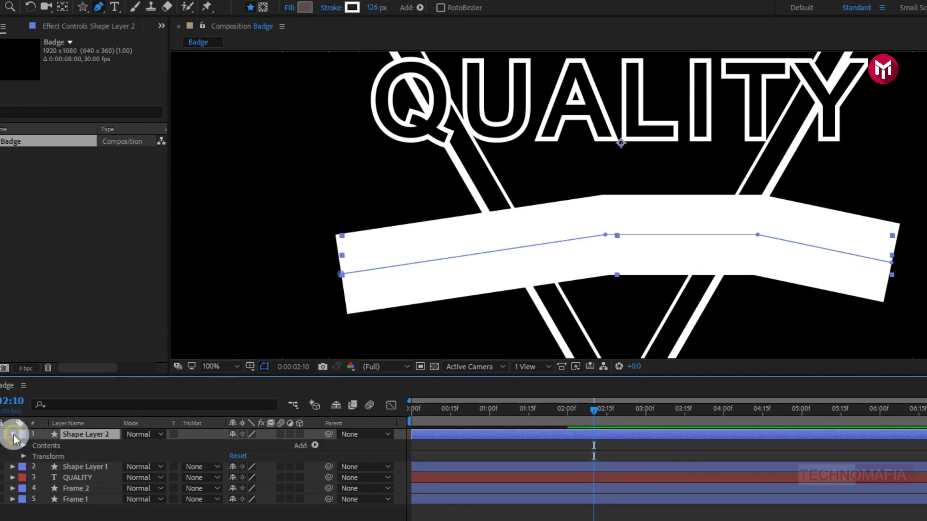
{"action": "left_click", "coordinate": [314, 446]}
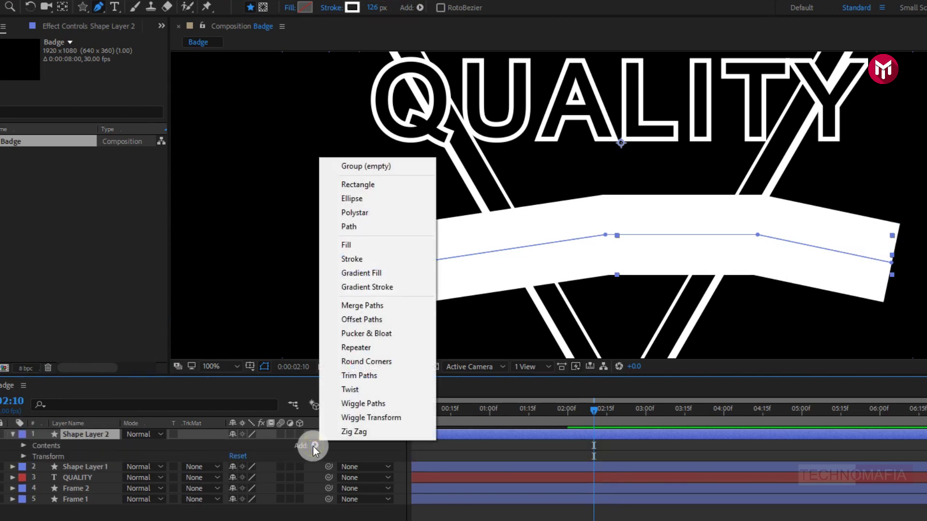
{"action": "left_click", "coordinate": [347, 378]}
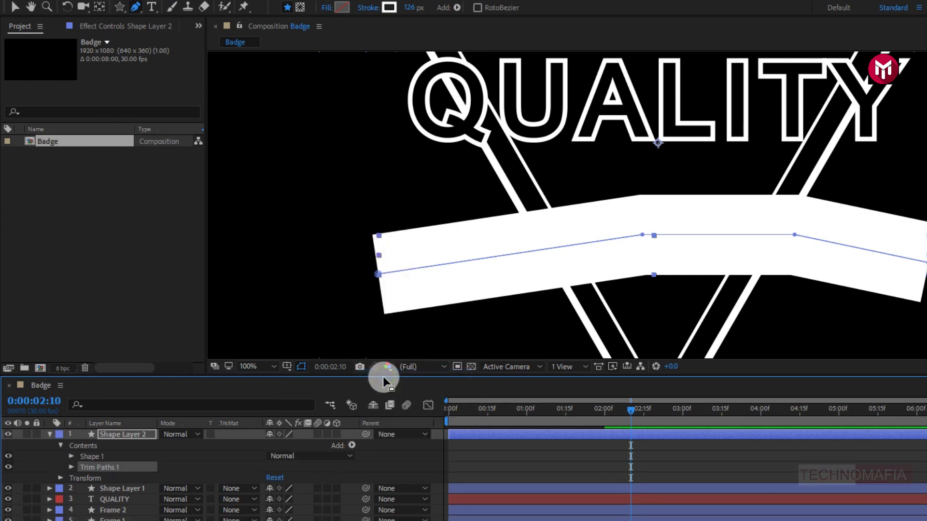
Keyframe the Trim Paths Start of Shape Layer 2 from 0% at 0:00:02:00 to 100% at 0:00:02:20.
{"action": "left_click", "coordinate": [604, 412]}
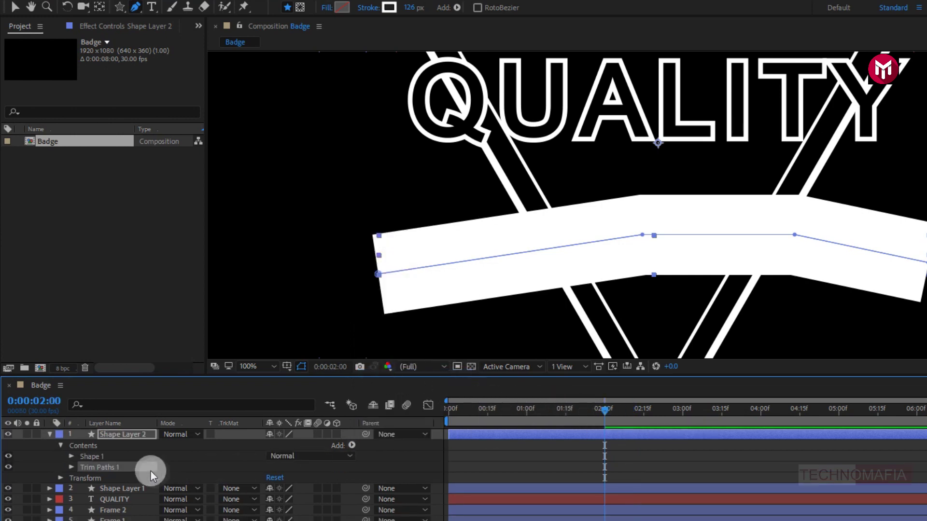
{"action": "left_click", "coordinate": [68, 467]}
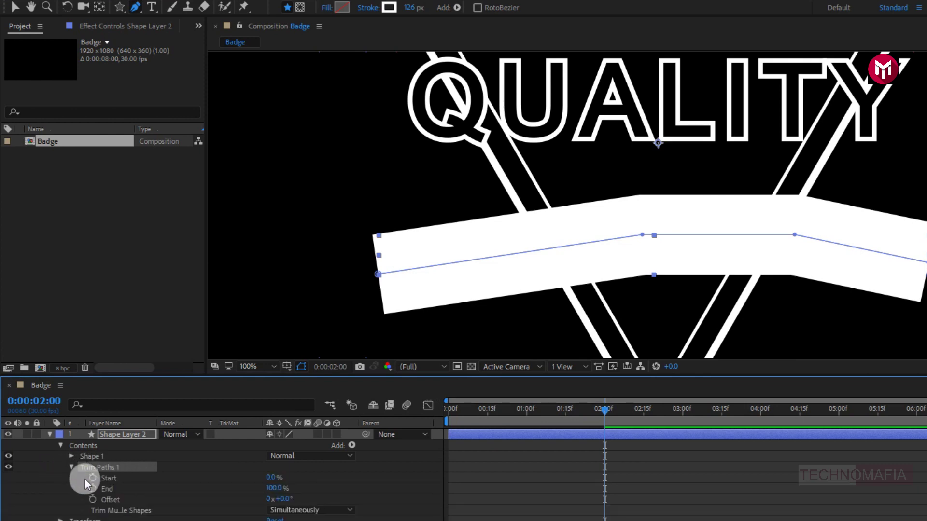
{"action": "left_click", "coordinate": [93, 477]}
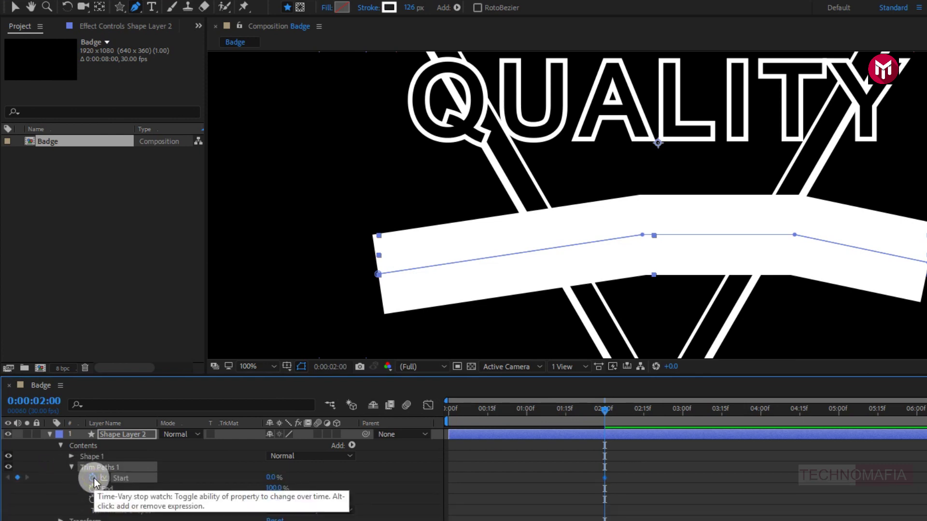
{"action": "left_click", "coordinate": [663, 410]}
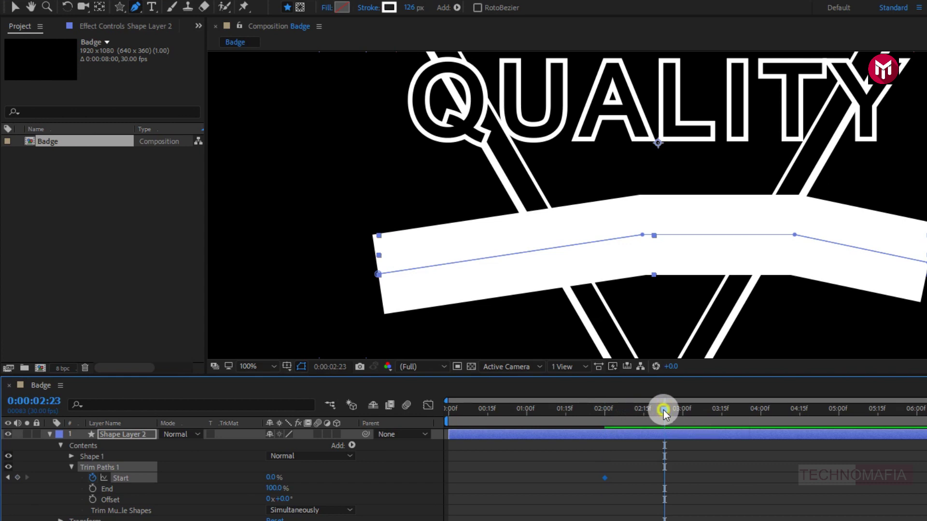
{"action": "left_click_drag", "start_coordinate": [663, 410], "coordinate": [655, 414]}
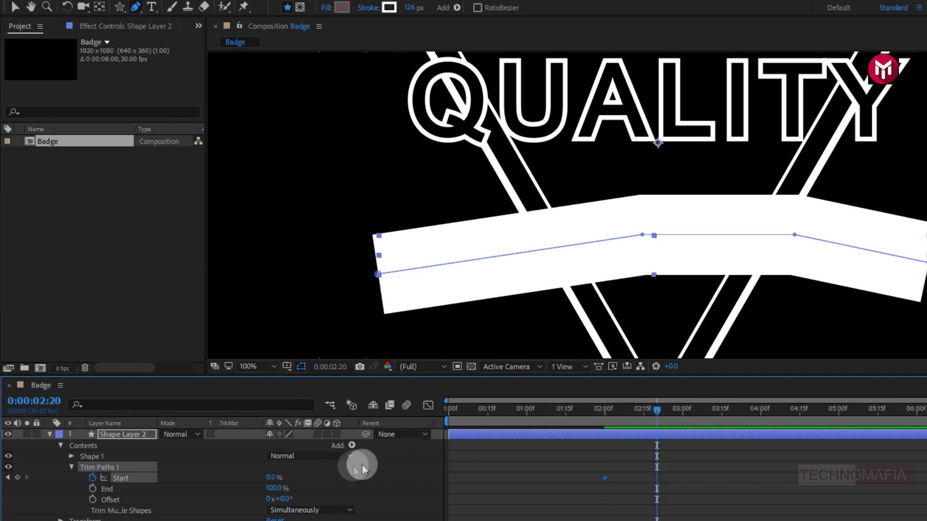
{"action": "left_click_drag", "start_coordinate": [271, 479], "coordinate": [430, 482]}
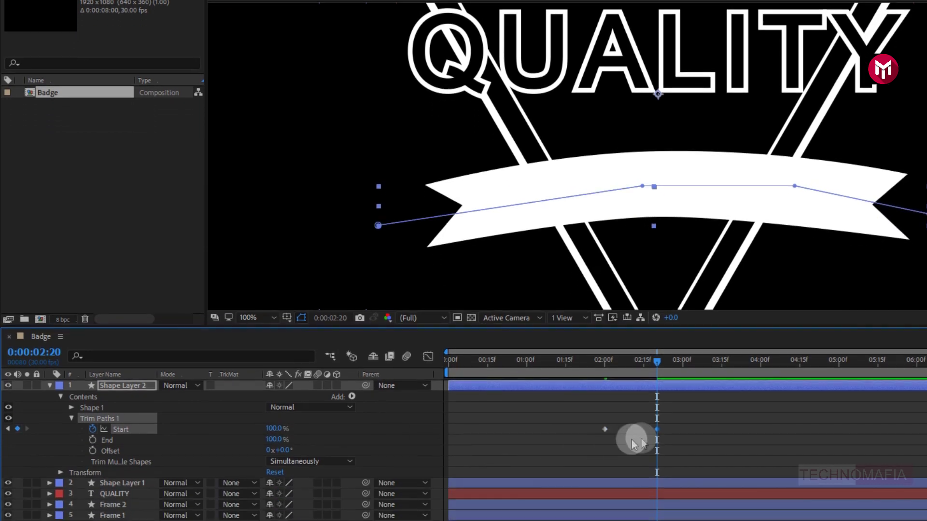
Apply Easy Ease to both Trim Paths Start keyframes on Shape Layer 2.
{"action": "left_click", "coordinate": [630, 474]}
{"action": "left_click_drag", "start_coordinate": [591, 461], "coordinate": [598, 473]}
{"action": "right_click", "coordinate": [605, 429]}
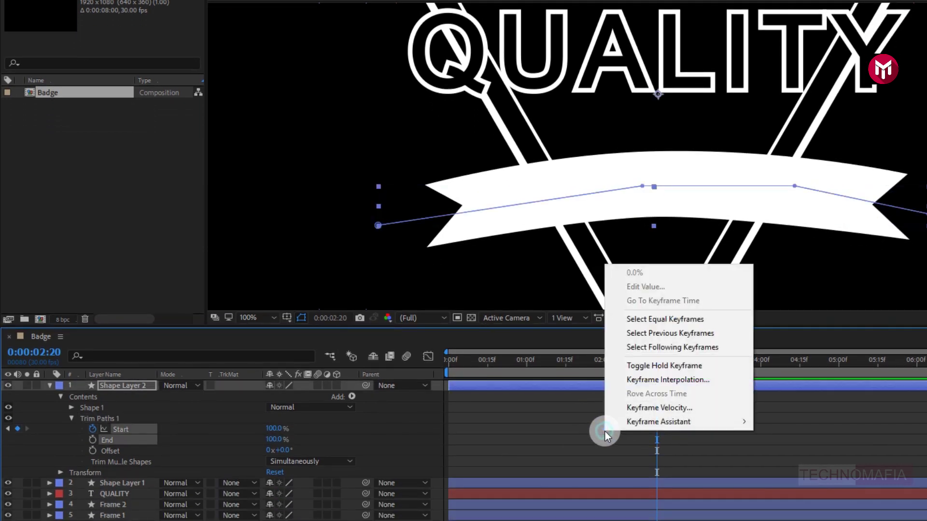
{"action": "mouse_move", "coordinate": [638, 421]}
{"action": "left_click", "coordinate": [783, 463]}
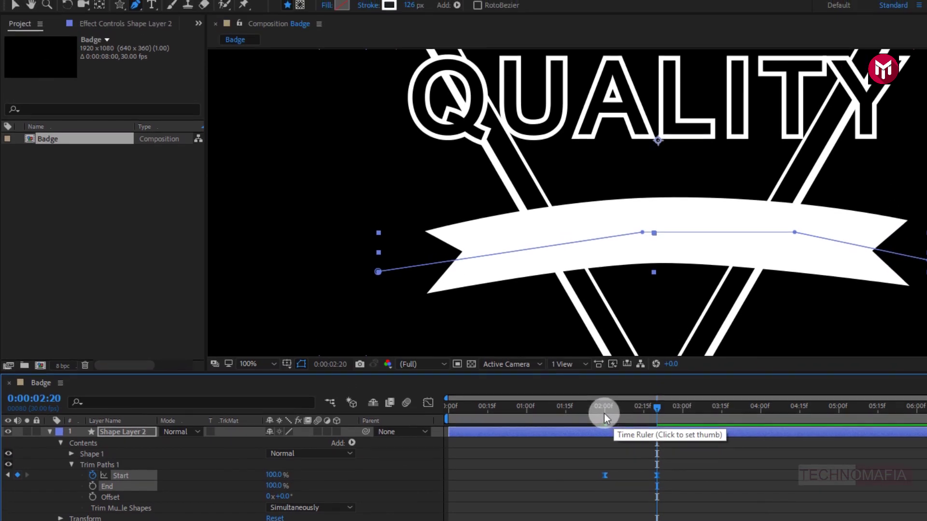
Set the track matte of Shape Layer 1 to Alpha Inverted Matte "Shape Layer 2" and scrub the banner reveal from 0:00:02:00 to 0:00:03:00.
{"action": "left_click", "coordinate": [604, 360]}
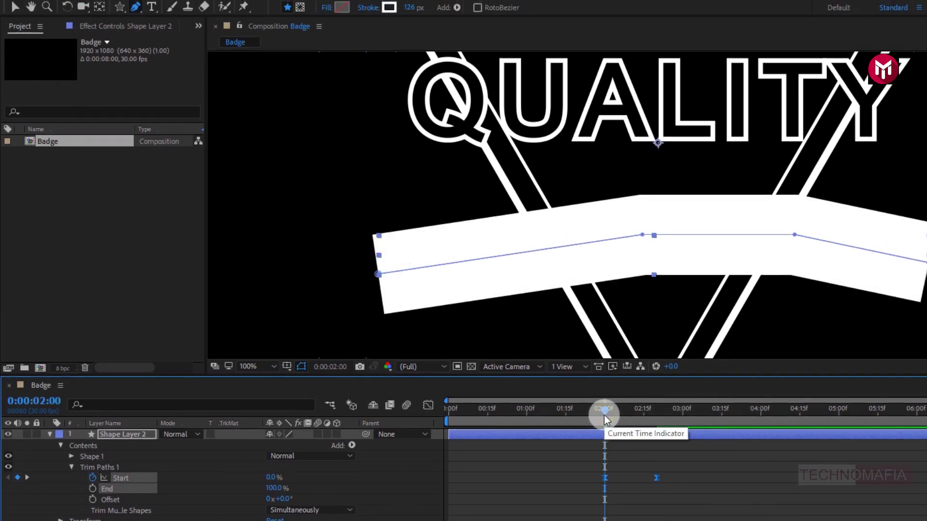
{"action": "left_click", "coordinate": [72, 407]}
{"action": "left_click", "coordinate": [49, 435]}
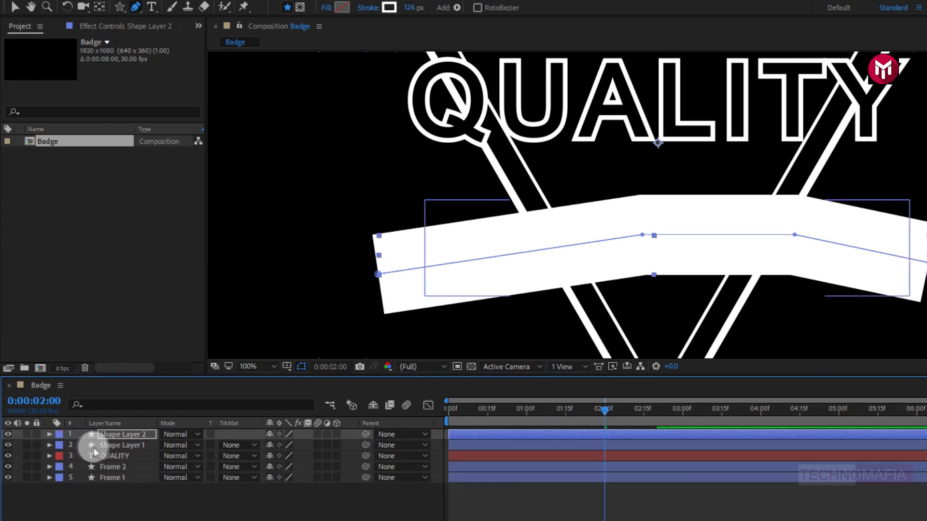
{"action": "left_click", "coordinate": [114, 445]}
{"action": "left_click", "coordinate": [237, 445]}
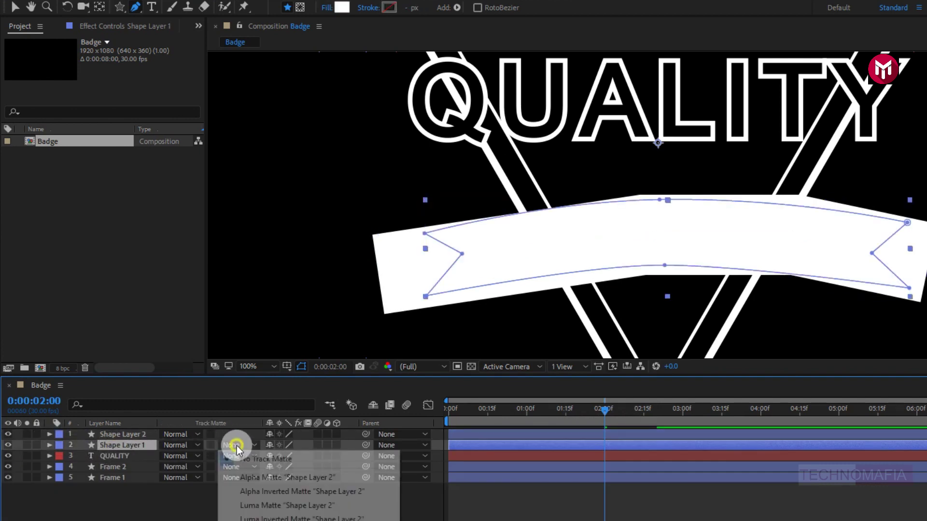
{"action": "left_click", "coordinate": [245, 494]}
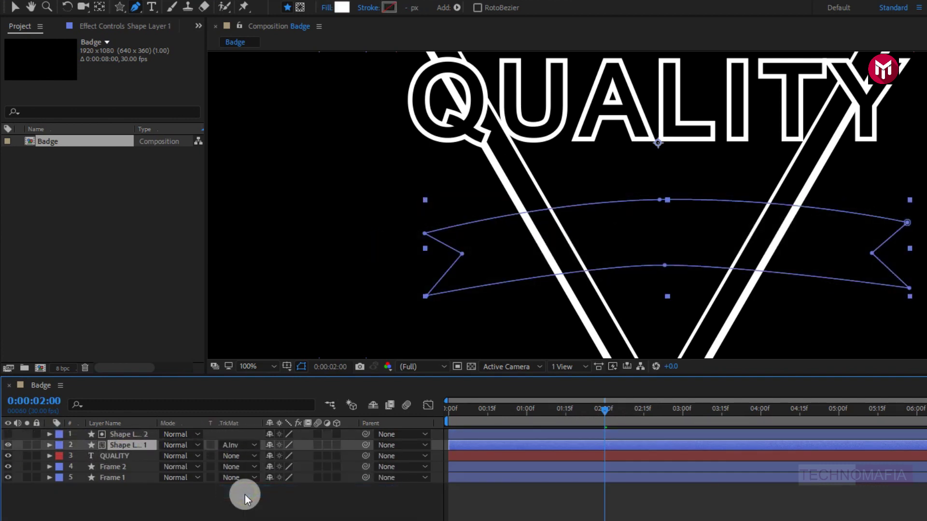
{"action": "left_click_drag", "start_coordinate": [604, 410], "coordinate": [685, 413]}
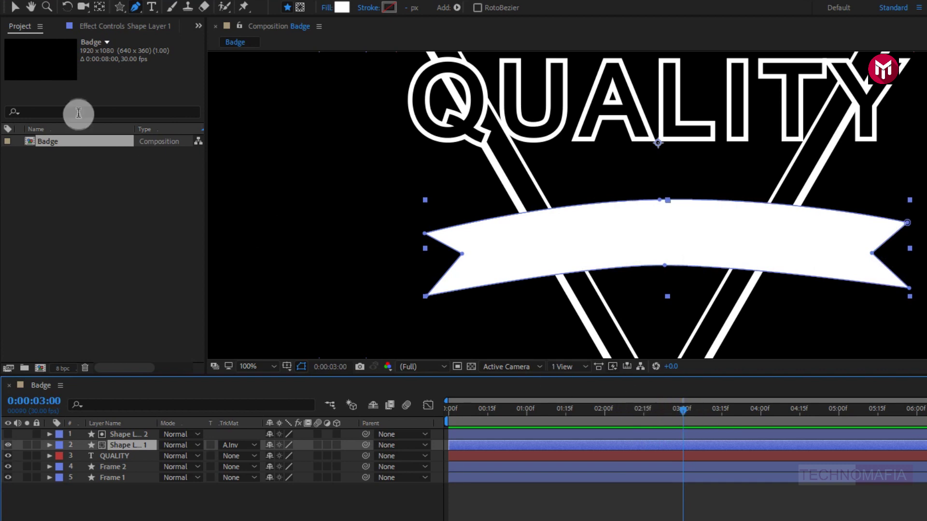
With no layer selected, add a new horizontal text layer over the banner reading "100% recomended".
{"action": "left_click", "coordinate": [151, 480]}
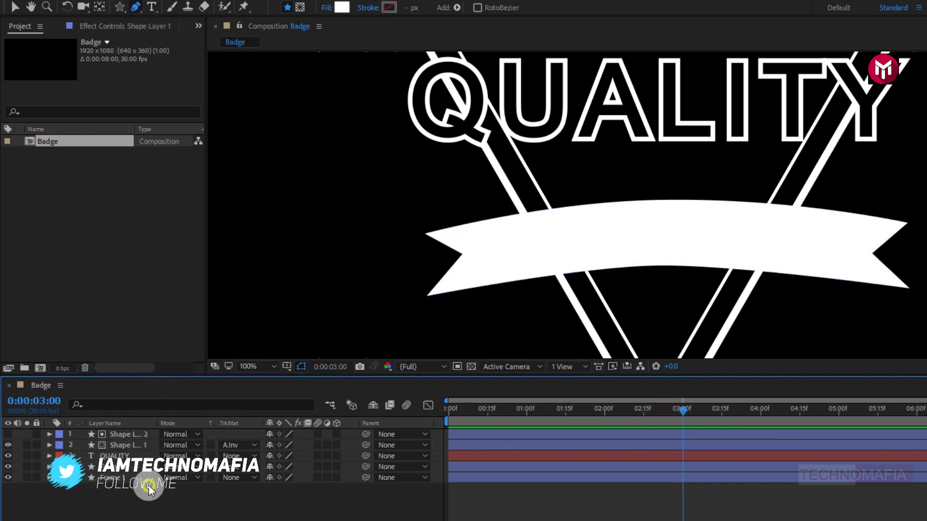
{"action": "left_click", "coordinate": [151, 11]}
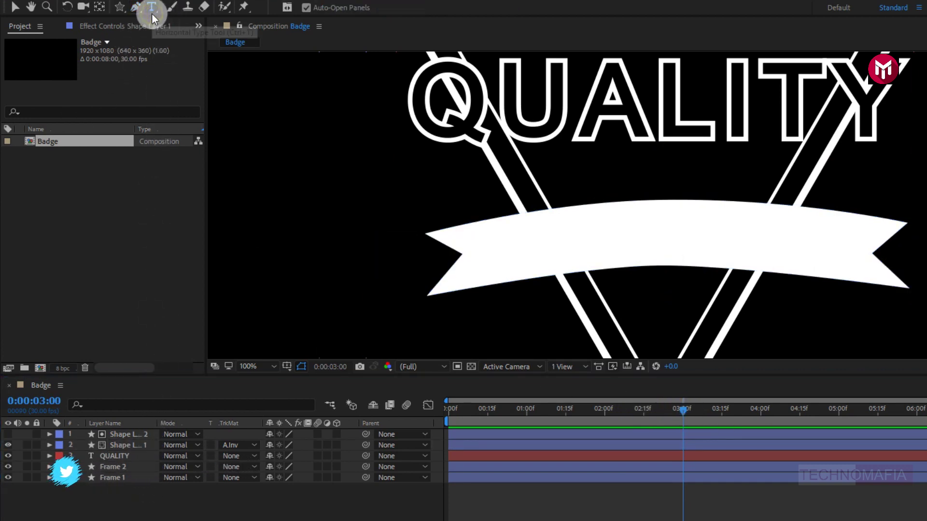
{"action": "left_click", "coordinate": [554, 241]}
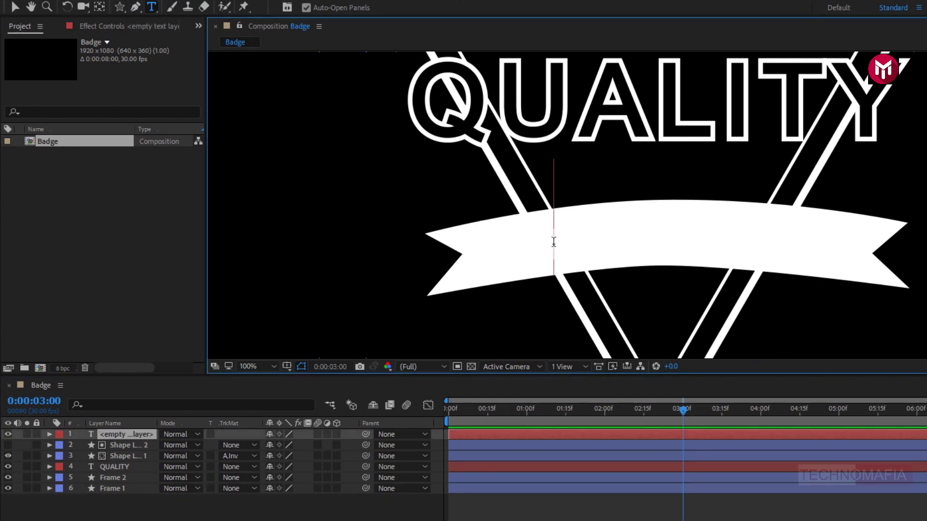
{"action": "type", "text": "10"}
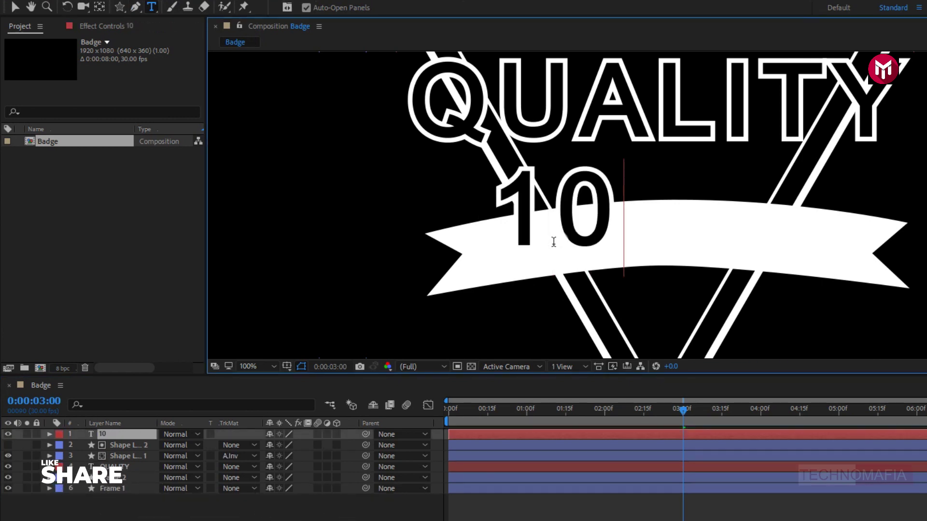
{"action": "type", "text": "0%"}
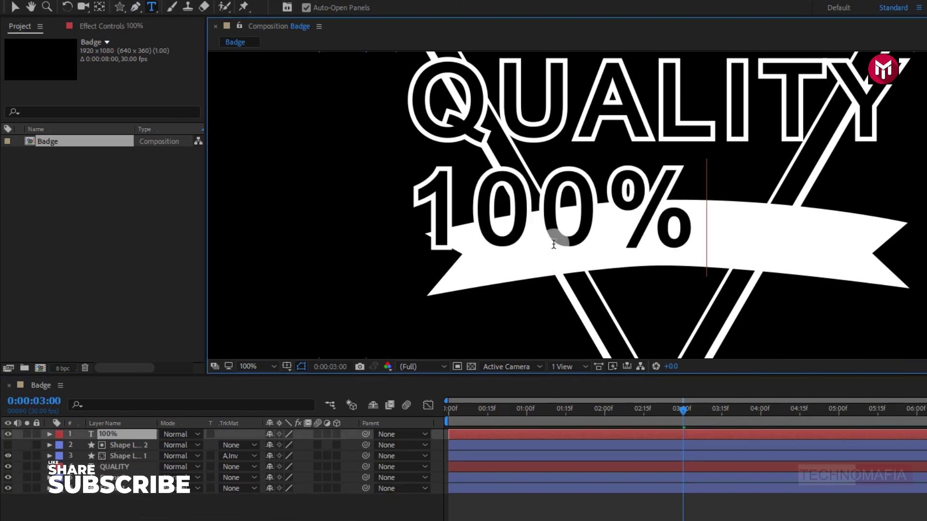
{"action": "type", "text": " re"}
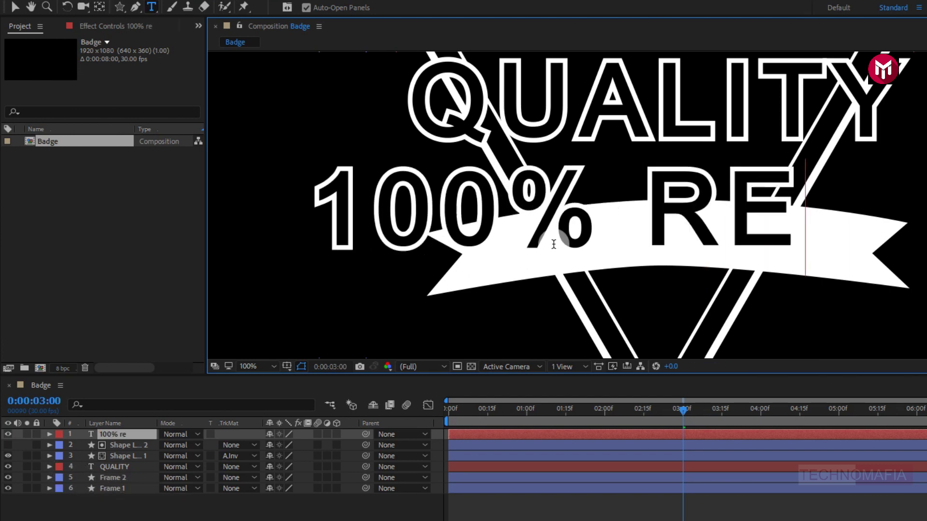
{"action": "type", "text": "co"}
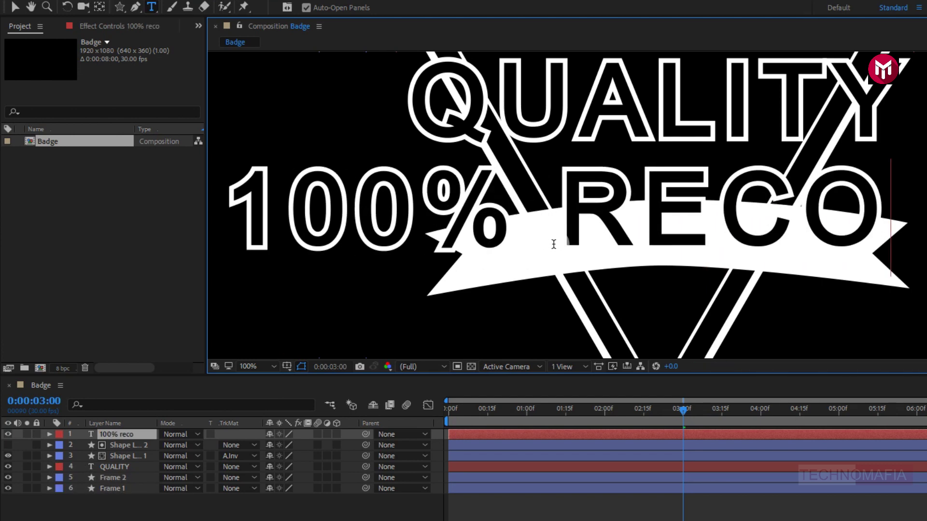
{"action": "type", "text": "mended"}
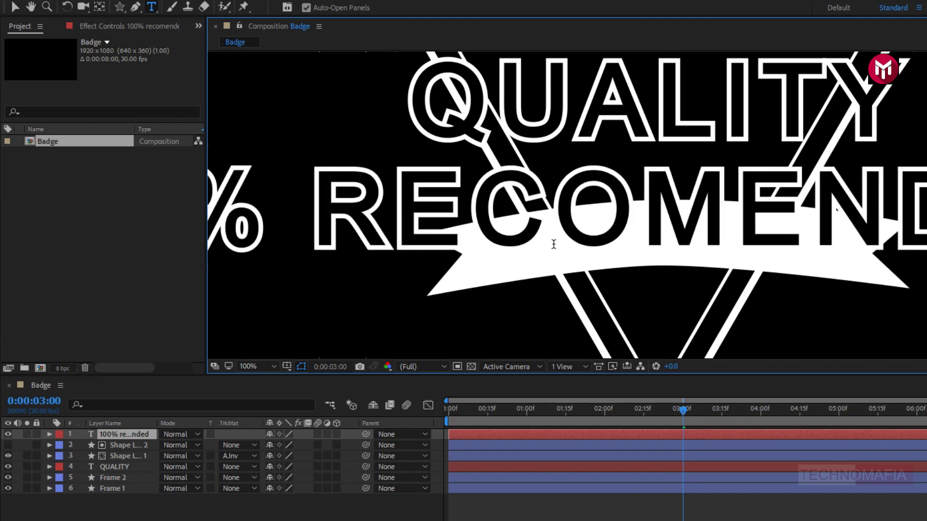
Shrink the "100% recomended" text to just under 49 px and center it inside the ribbon banner.
{"action": "scroll", "coordinate": [531, 230], "scroll_direction": "down", "scroll_amount": 2}
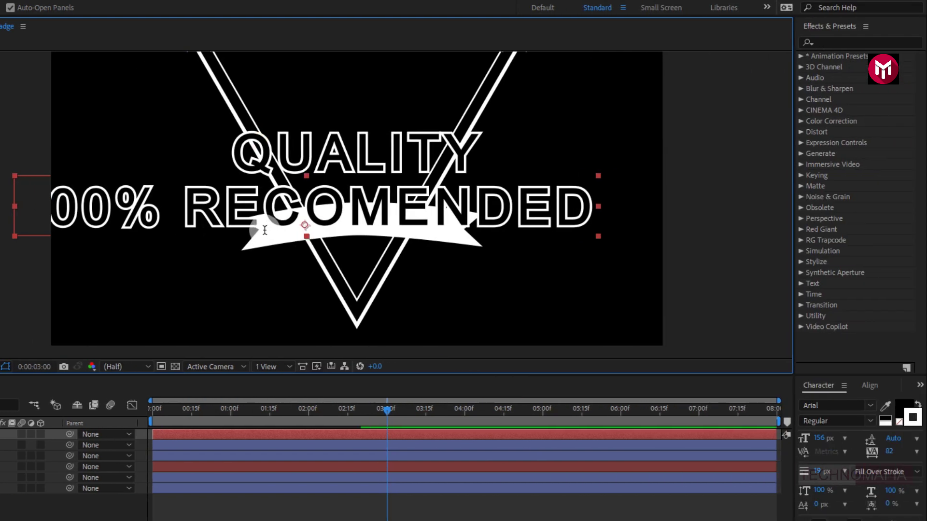
{"action": "left_click_drag", "start_coordinate": [823, 439], "coordinate": [735, 443]}
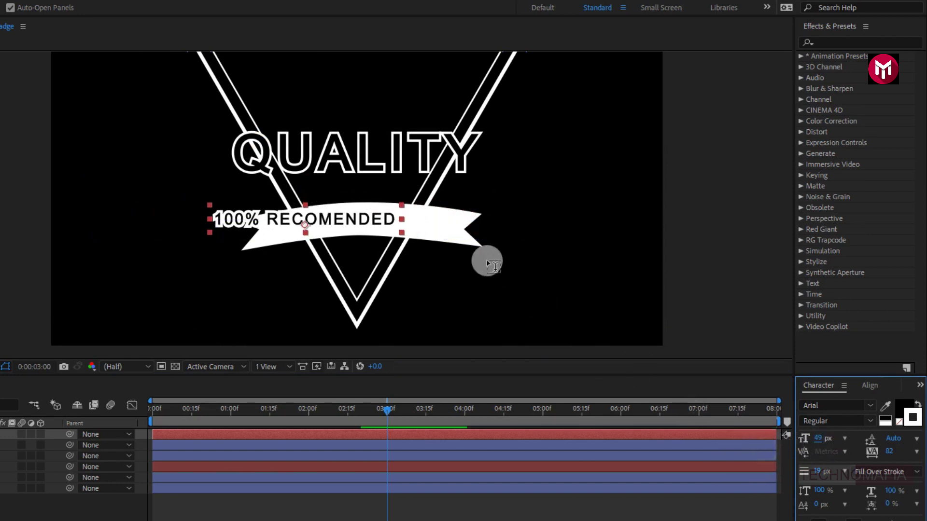
{"action": "scroll", "coordinate": [487, 264], "scroll_direction": "up", "scroll_amount": 2}
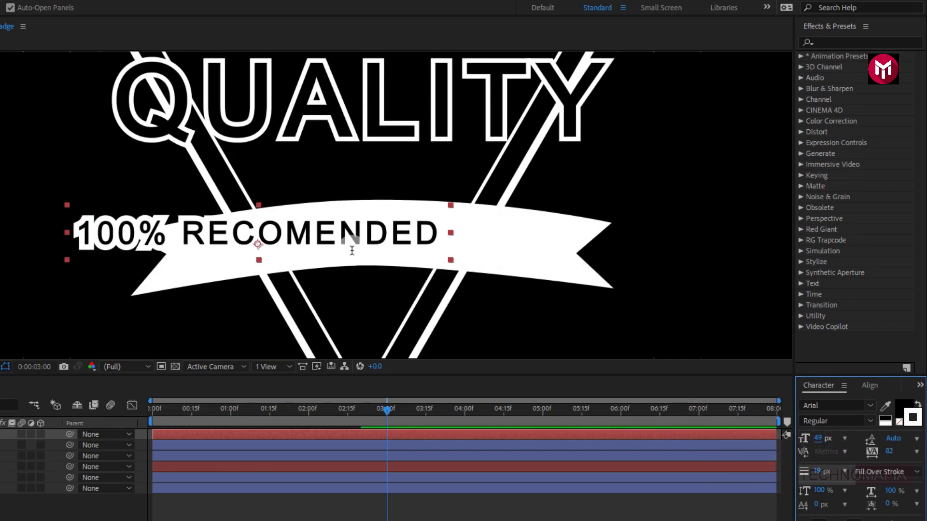
{"action": "key", "text": "v"}
{"action": "left_click_drag", "start_coordinate": [321, 233], "coordinate": [431, 250]}
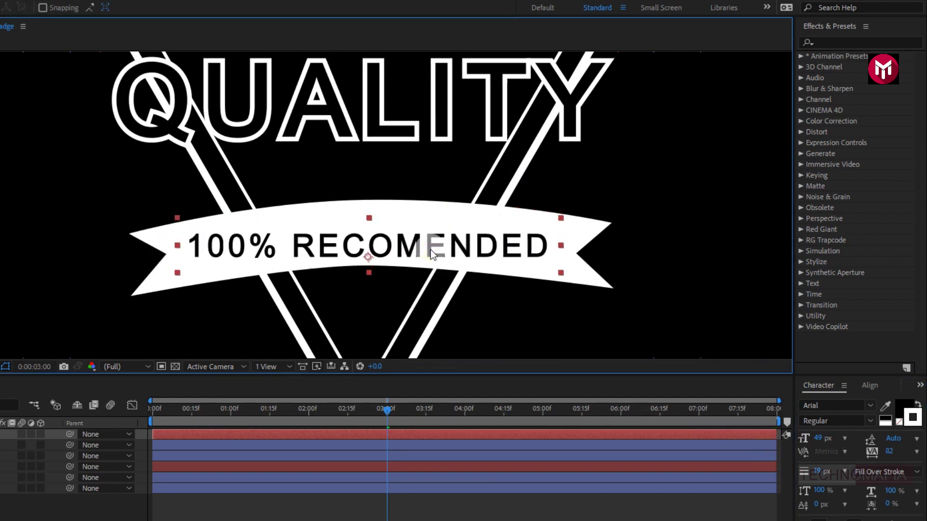
{"action": "left_click_drag", "start_coordinate": [820, 438], "coordinate": [817, 438]}
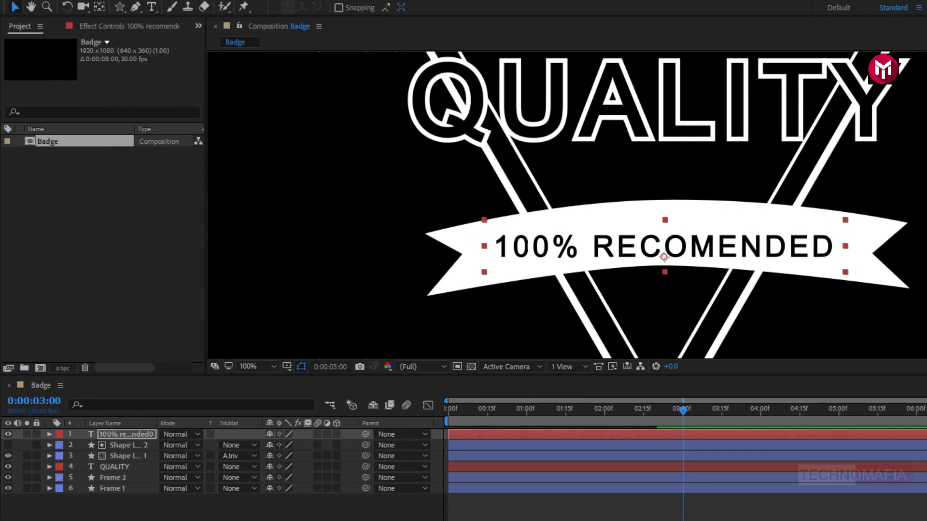
Draw an open curved mask path with the Pen tool on the "100% recomended" layer, spanning from before the 1 to past the last D.
{"action": "left_click", "coordinate": [141, 433]}
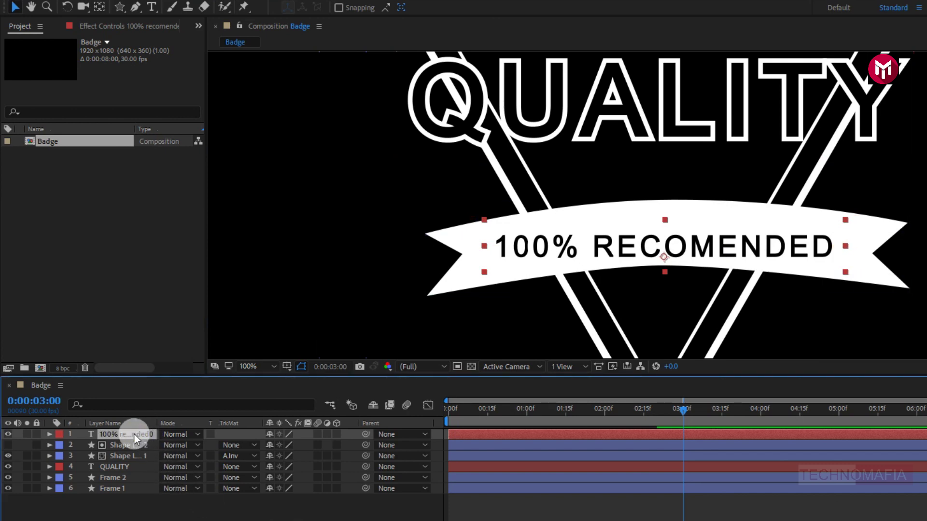
{"action": "left_click", "coordinate": [137, 11]}
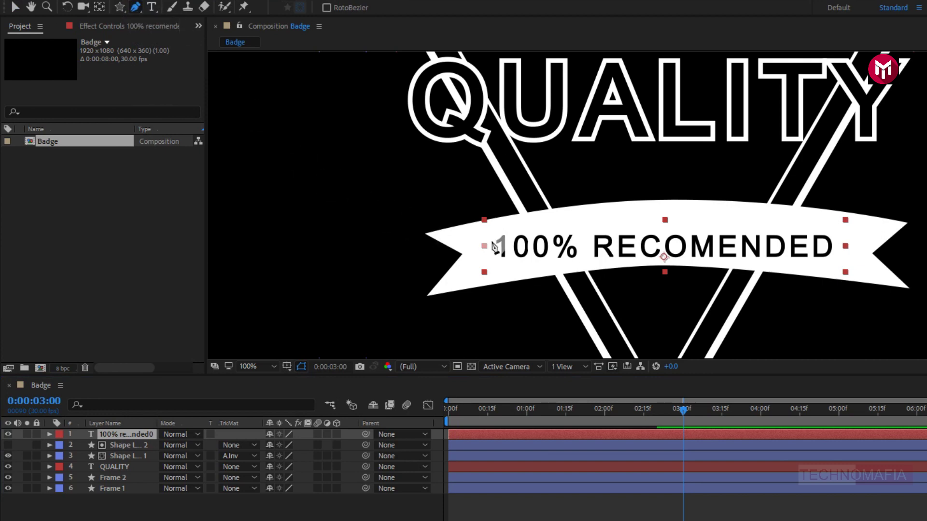
{"action": "key", "text": "period"}
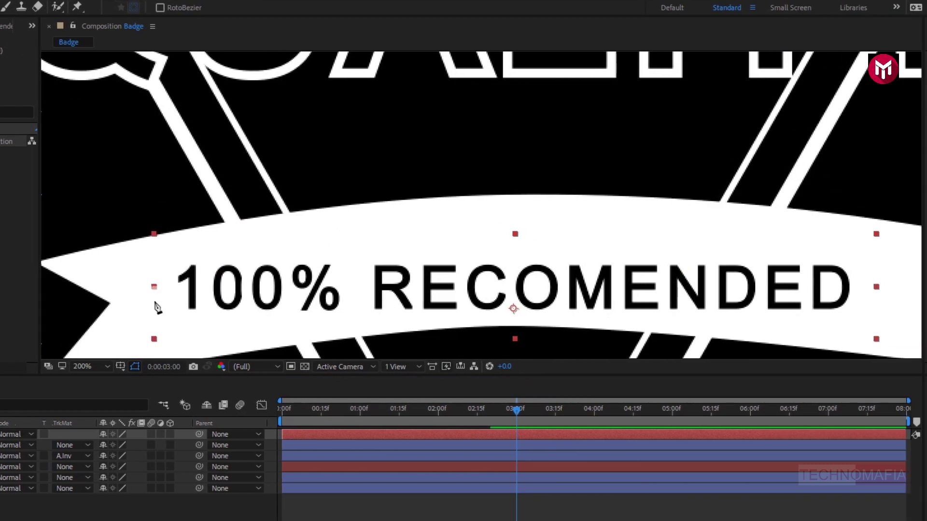
{"action": "left_click", "coordinate": [298, 299]}
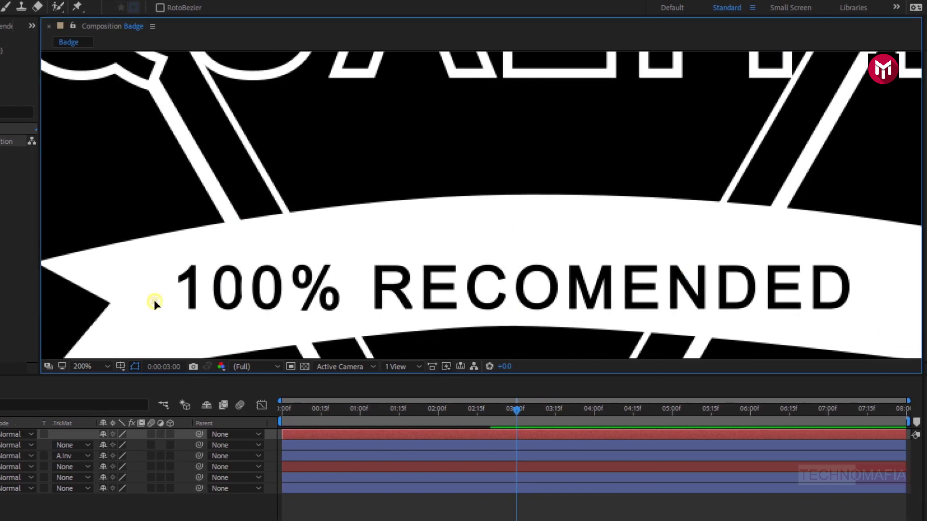
{"action": "left_click", "coordinate": [911, 300]}
{"action": "left_click_drag", "start_coordinate": [911, 300], "coordinate": [877, 305]}
Bend the mask path upward around a curved middle point near the C so that it follows the banner's arc.
{"action": "key", "text": "comma"}
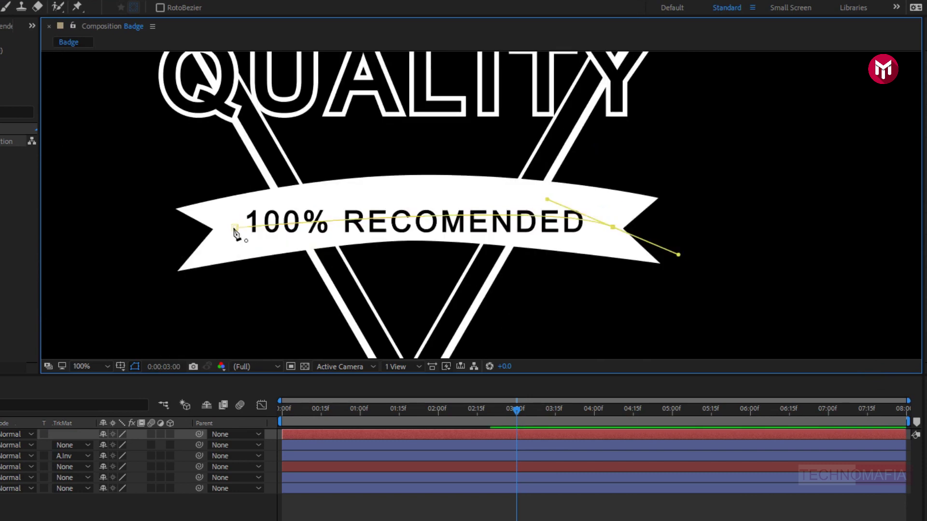
{"action": "left_click_drag", "start_coordinate": [232, 227], "coordinate": [224, 236]}
{"action": "key", "text": "period"}
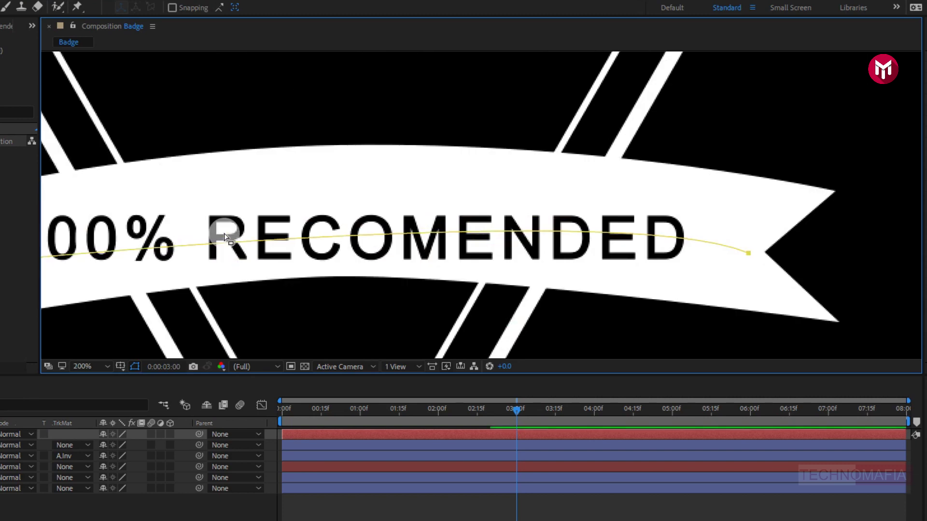
{"action": "left_click_drag", "start_coordinate": [276, 209], "coordinate": [379, 192]}
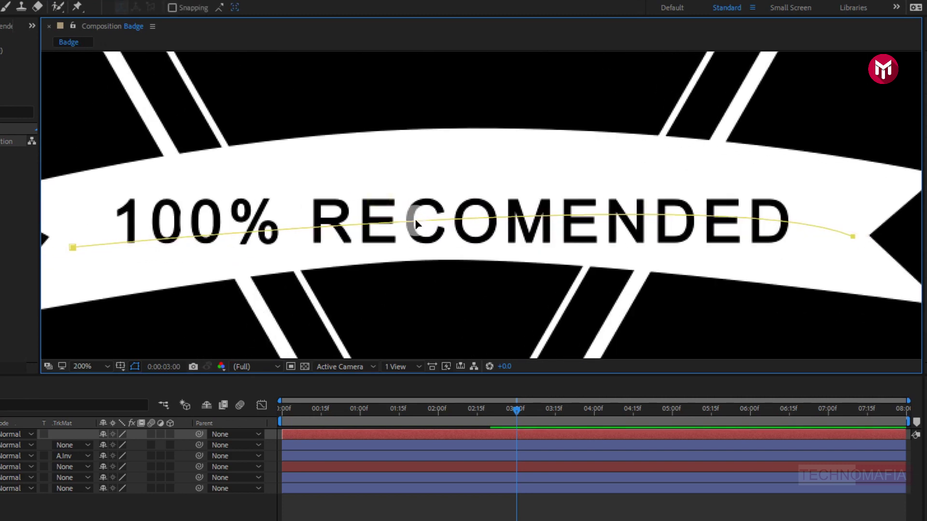
{"action": "key", "text": "g"}
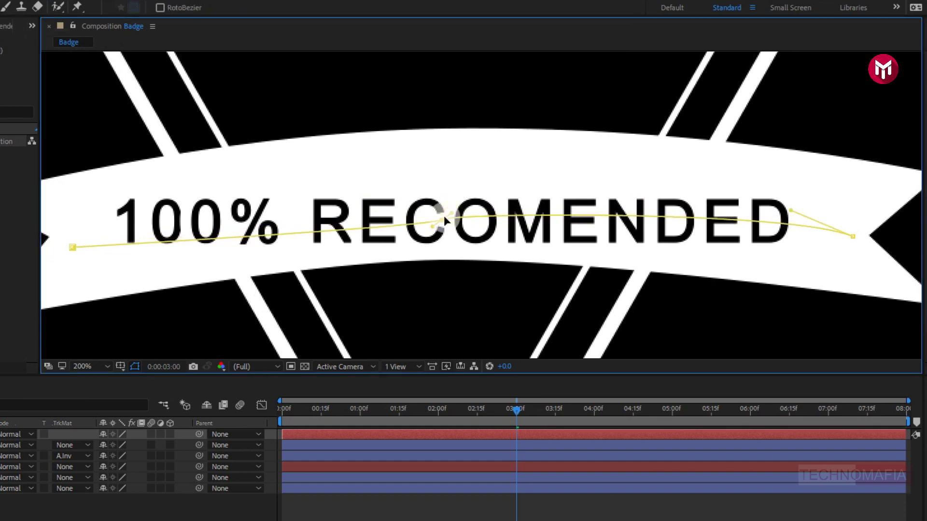
{"action": "left_click_drag", "start_coordinate": [445, 218], "coordinate": [519, 196]}
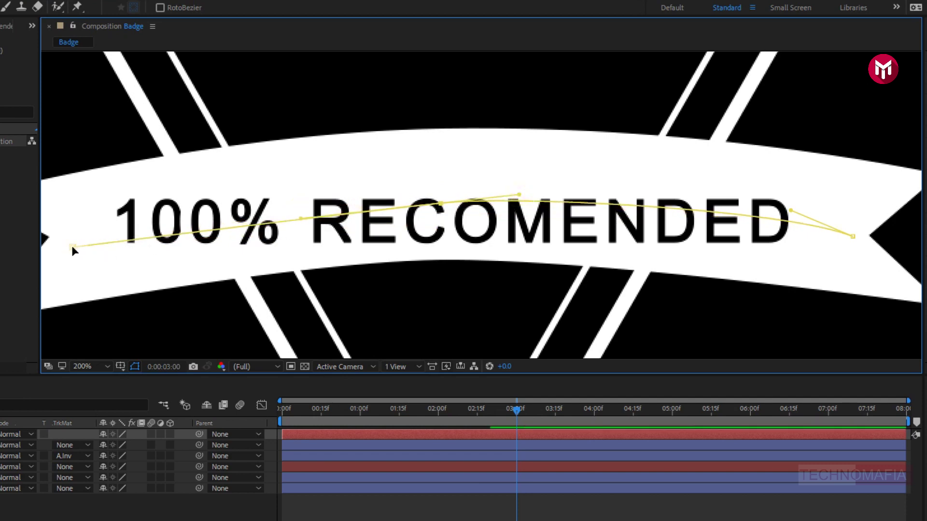
Lower the mask path's starting point before the 1 and reshape the section under "100%" with an added curve point.
{"action": "left_click_drag", "start_coordinate": [73, 247], "coordinate": [68, 266]}
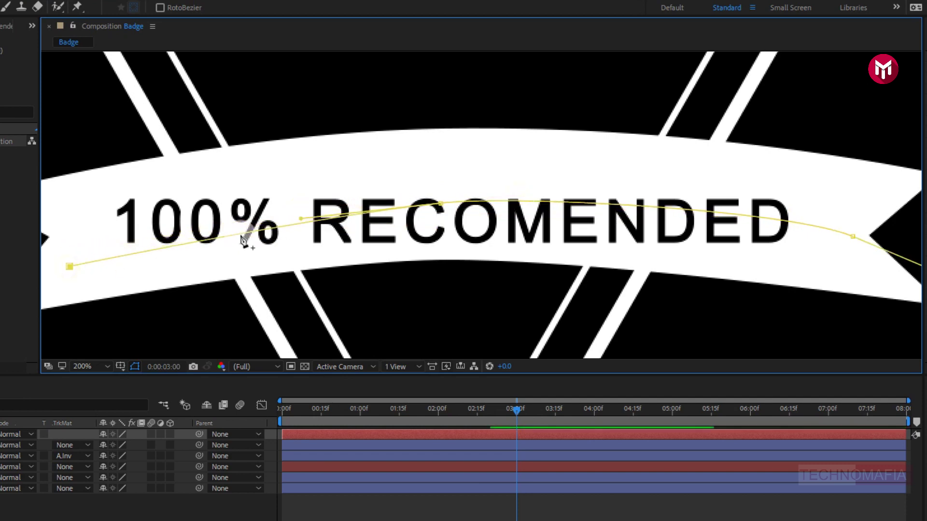
{"action": "left_click_drag", "start_coordinate": [244, 240], "coordinate": [241, 217]}
{"action": "left_click_drag", "start_coordinate": [379, 211], "coordinate": [379, 204]}
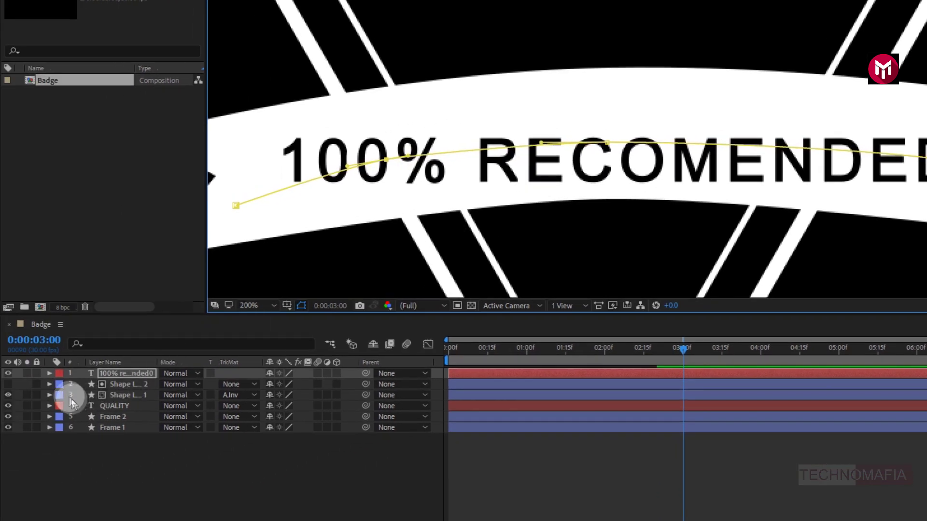
Set the "100% recomended" text's path to Mask 1 and lower the layer to position 969, 730.
{"action": "left_click", "coordinate": [51, 374]}
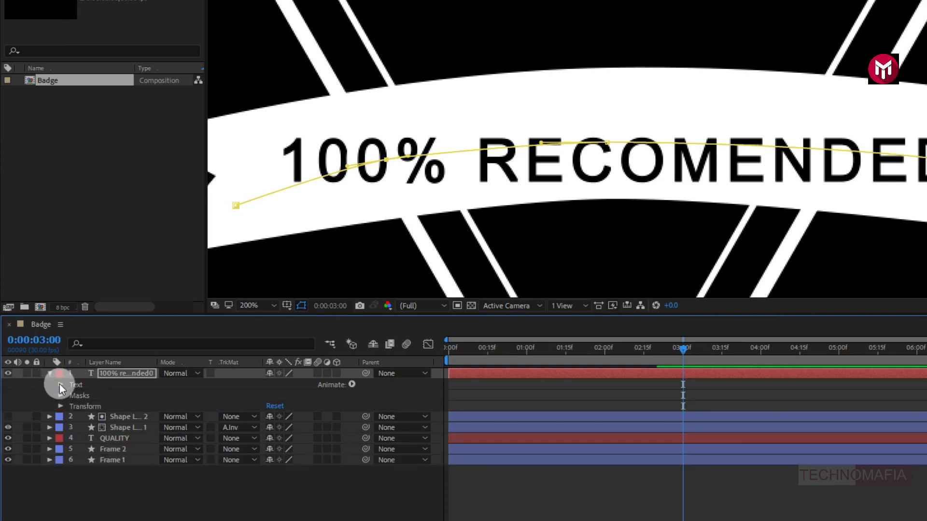
{"action": "left_click", "coordinate": [60, 384]}
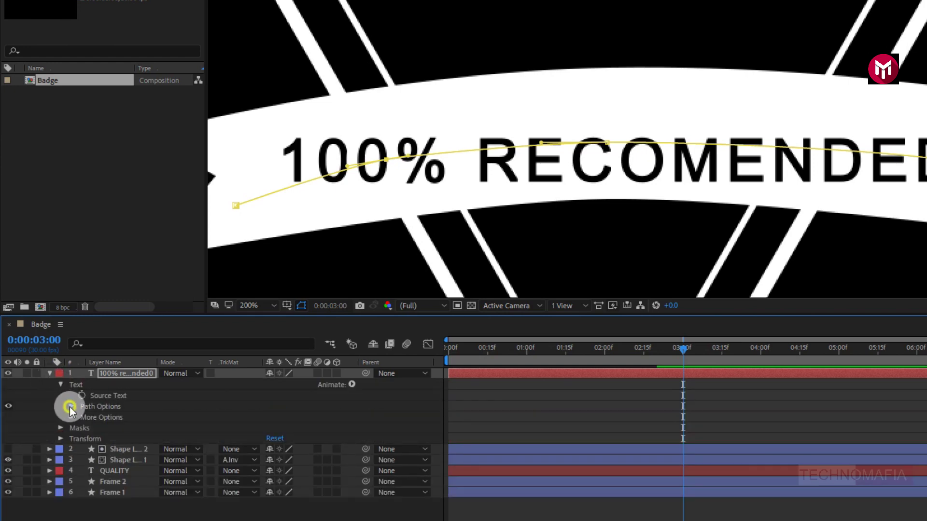
{"action": "left_click", "coordinate": [70, 407]}
{"action": "left_click", "coordinate": [279, 417]}
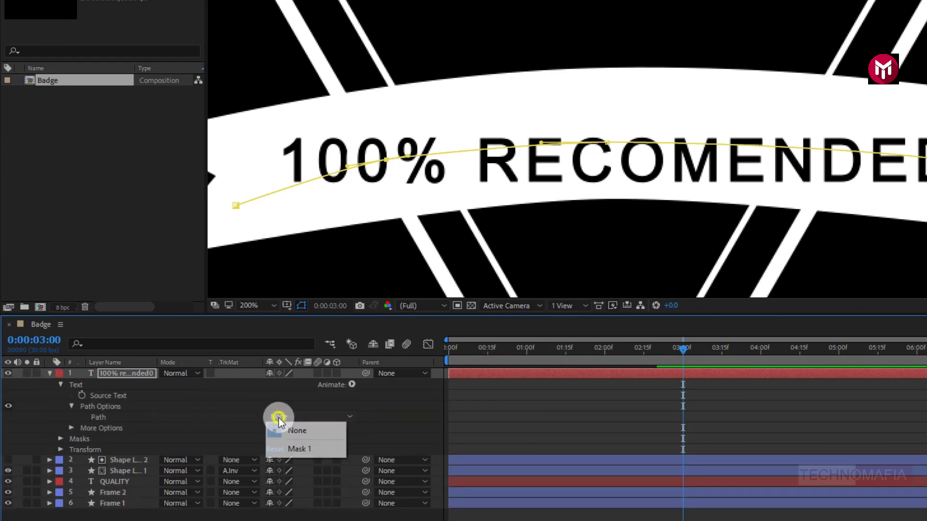
{"action": "left_click", "coordinate": [285, 446]}
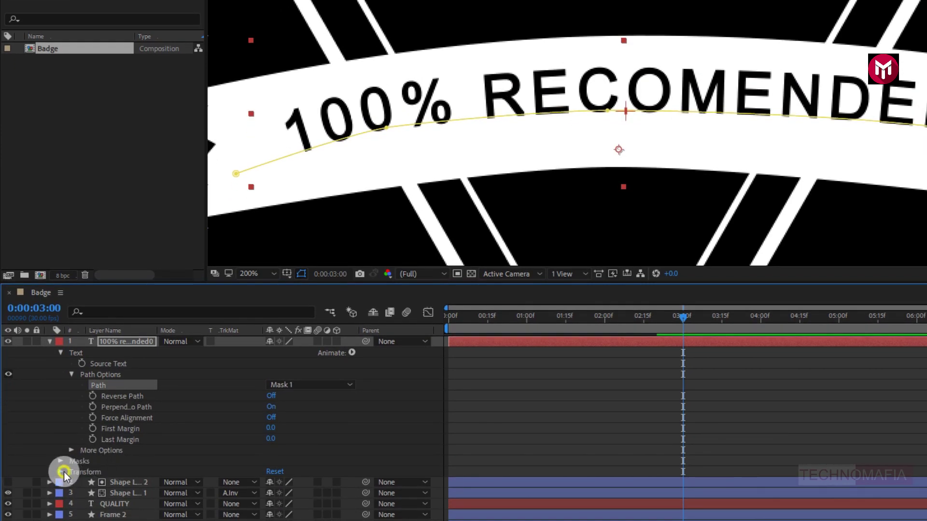
{"action": "left_click", "coordinate": [62, 471]}
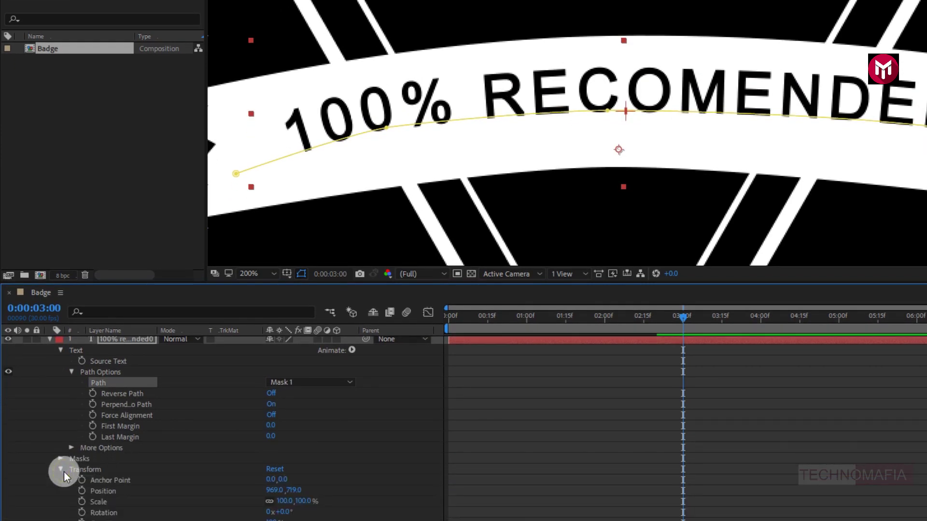
{"action": "mouse_move", "coordinate": [290, 496]}
{"action": "left_mouse_down"}
{"action": "mouse_move", "coordinate": [306, 495]}
{"action": "mouse_move", "coordinate": [296, 490]}
{"action": "left_mouse_up"}
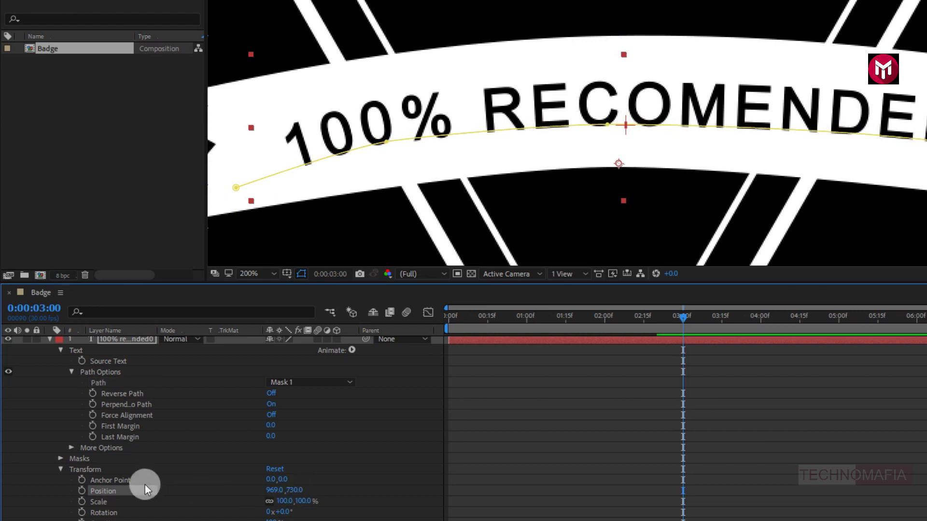
Animate the curved text's First Margin with keyframes from 557 at 2:15 to 0 at 3:00.
{"action": "left_click", "coordinate": [644, 319]}
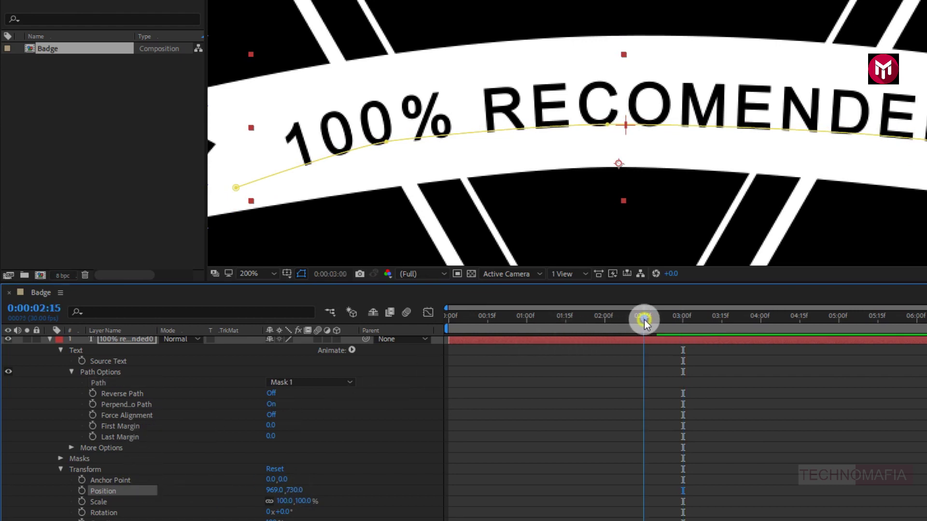
{"action": "left_click", "coordinate": [684, 322]}
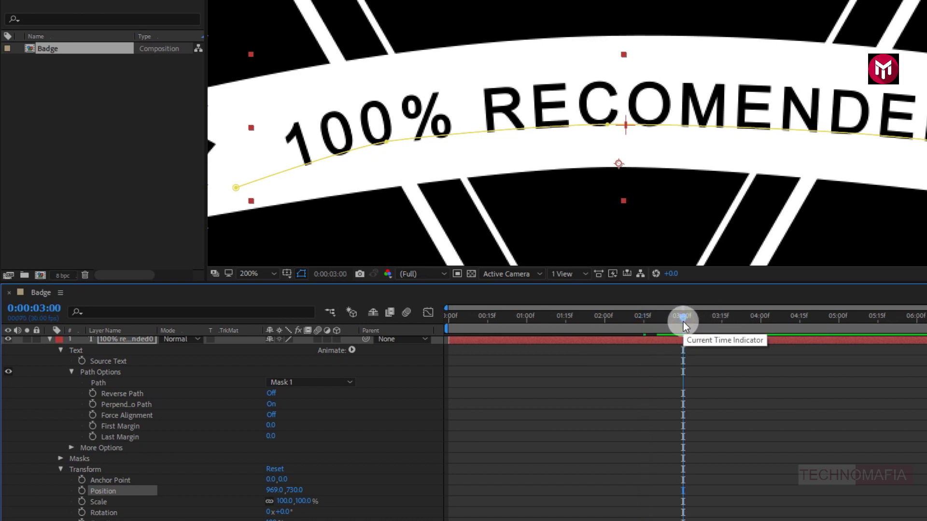
{"action": "left_click", "coordinate": [93, 427]}
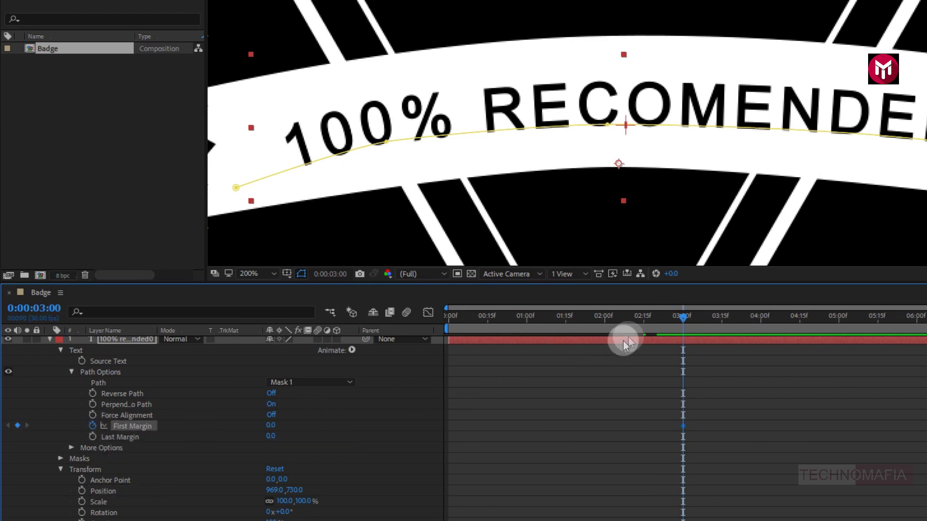
{"action": "left_click", "coordinate": [644, 317]}
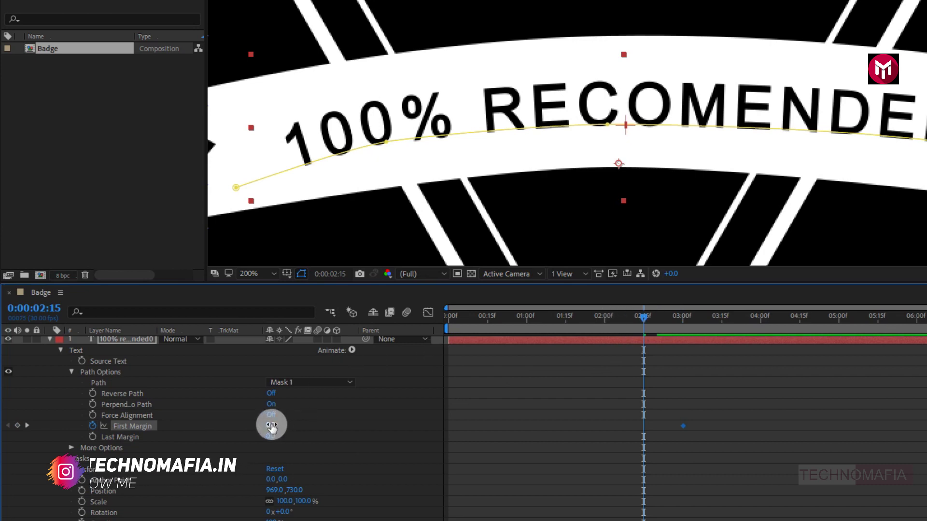
{"action": "left_click_drag", "start_coordinate": [270, 425], "coordinate": [618, 416]}
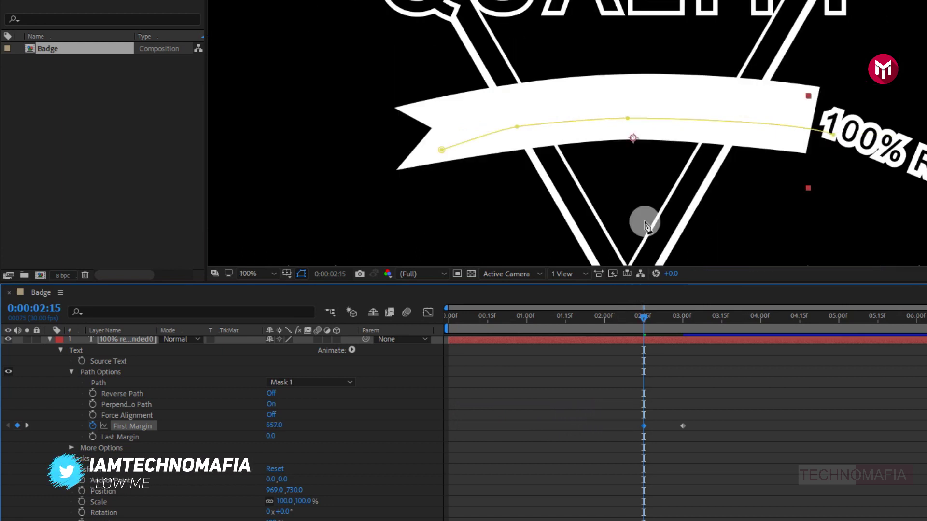
Apply Easy Ease to both First Margin keyframes and scrub through the text's slide onto the banner.
{"action": "scroll", "coordinate": [646, 226], "scroll_direction": "down", "scroll_amount": 2}
{"action": "left_click_drag", "start_coordinate": [697, 433], "coordinate": [637, 422]}
{"action": "right_click", "coordinate": [644, 425]}
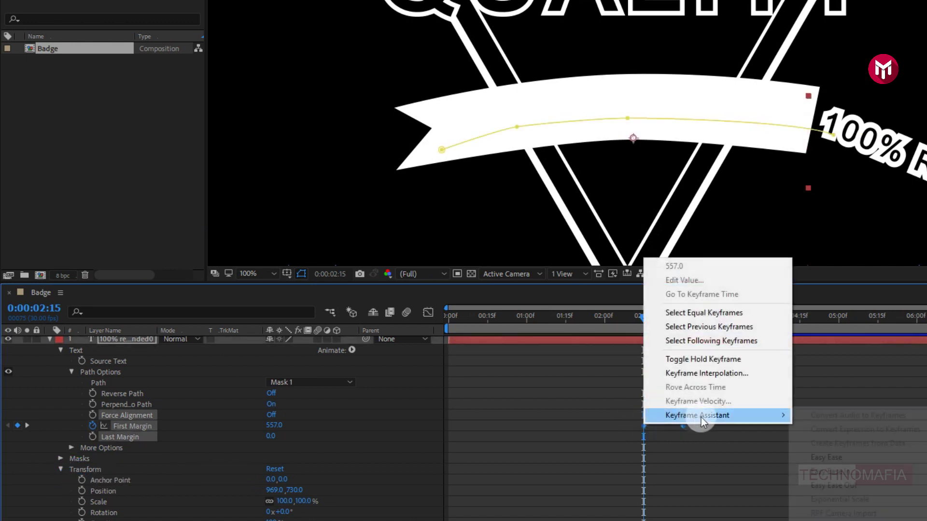
{"action": "mouse_move", "coordinate": [701, 418]}
{"action": "left_click", "coordinate": [826, 456]}
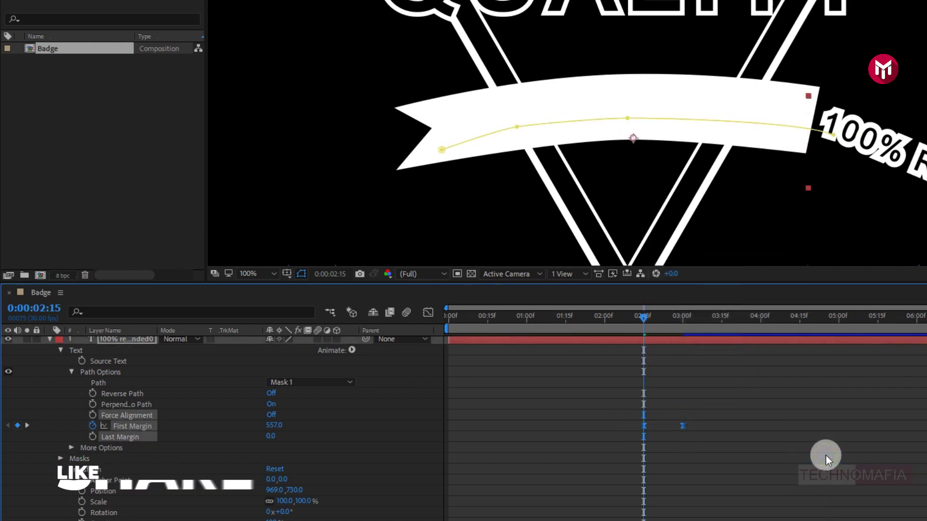
{"action": "left_click_drag", "start_coordinate": [644, 317], "coordinate": [684, 313]}
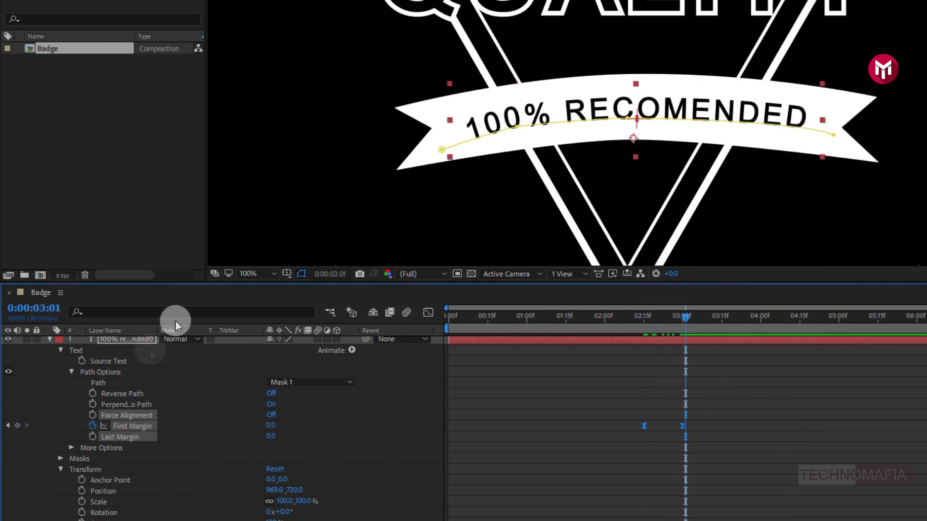
Draw a closed mask around the curved "100% recomended" text inside the banner, check it at 2:29, and collapse the layer.
{"action": "left_click", "coordinate": [129, 341]}
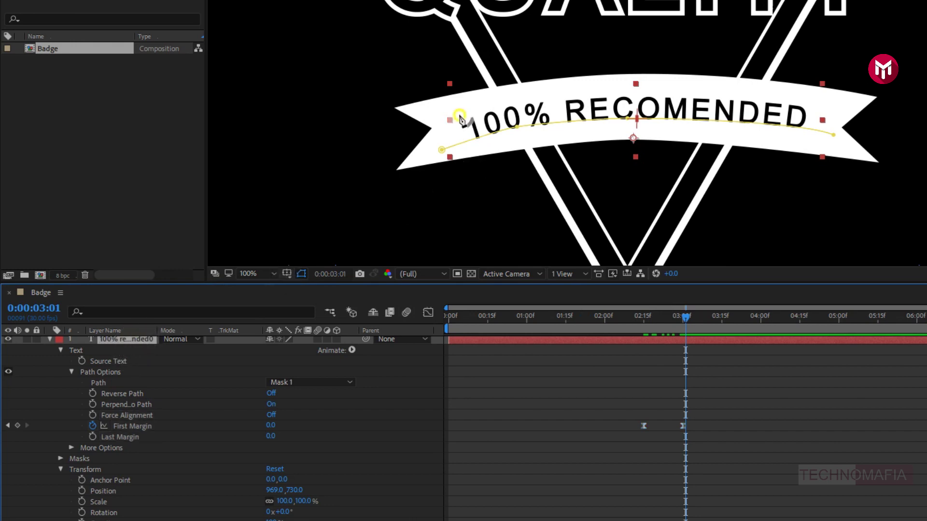
{"action": "left_click", "coordinate": [464, 145]}
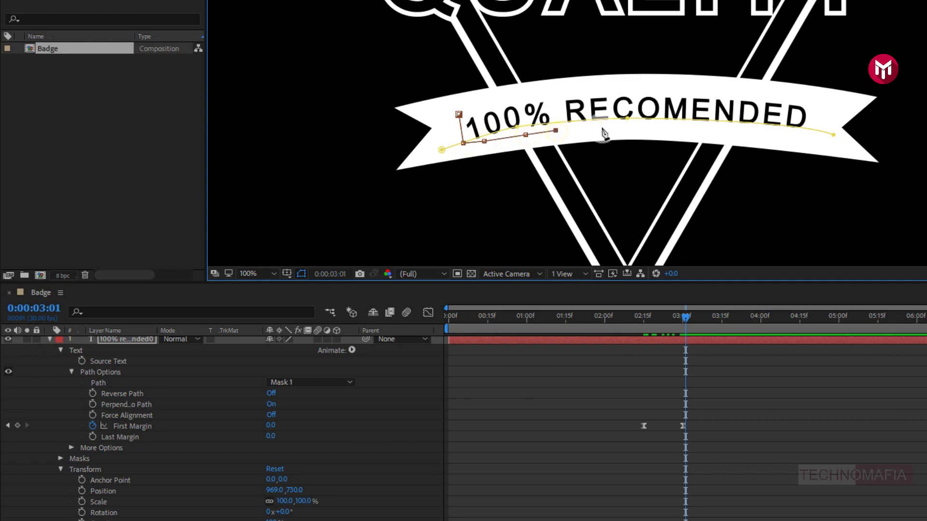
{"action": "left_click", "coordinate": [641, 122]}
{"action": "left_click", "coordinate": [685, 124]}
{"action": "left_click", "coordinate": [735, 129]}
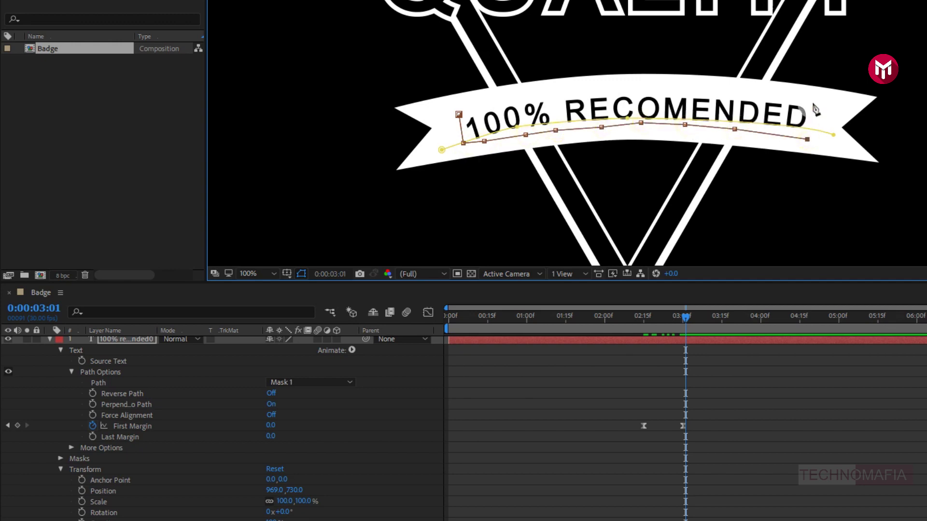
{"action": "left_click", "coordinate": [736, 90]}
{"action": "left_click", "coordinate": [687, 90]}
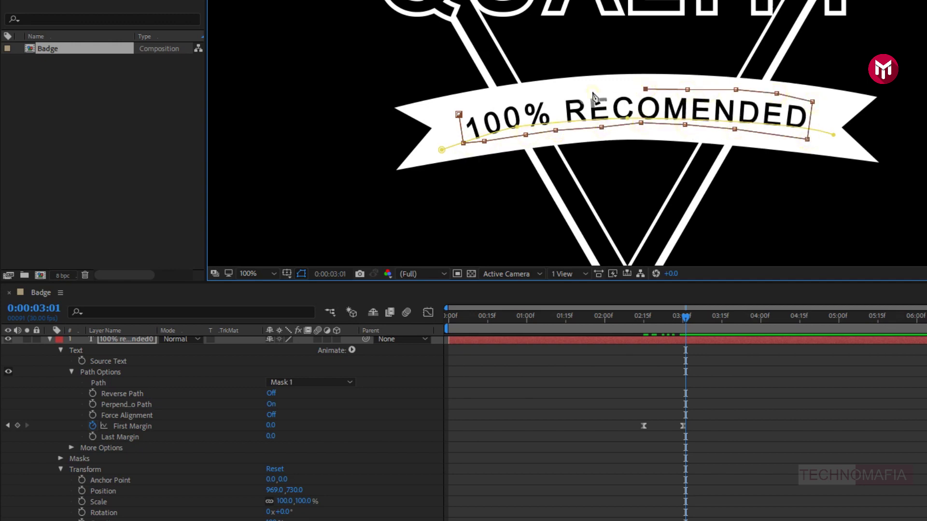
{"action": "left_click", "coordinate": [458, 116]}
{"action": "left_click", "coordinate": [682, 319]}
{"action": "mouse_move", "coordinate": [683, 319]}
{"action": "left_mouse_down"}
{"action": "mouse_move", "coordinate": [645, 327]}
{"action": "mouse_move", "coordinate": [680, 320]}
{"action": "left_mouse_up"}
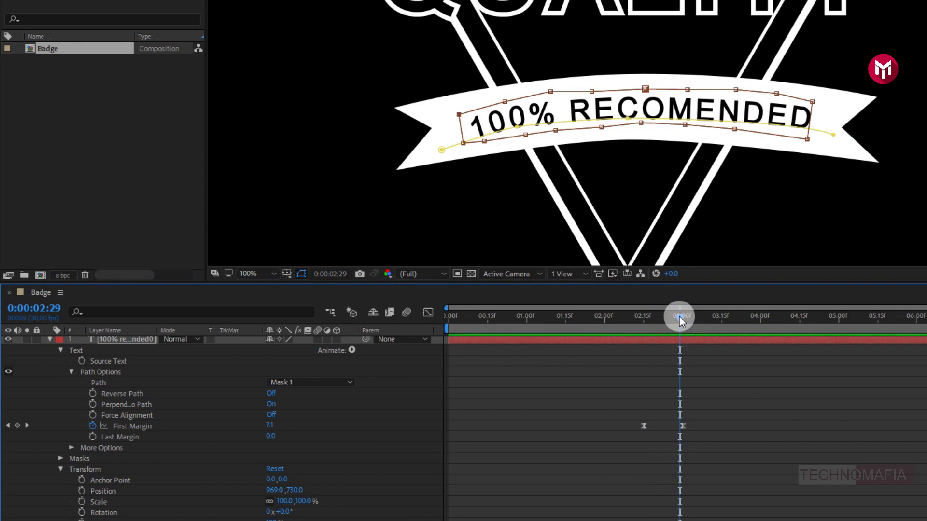
{"action": "left_click", "coordinate": [50, 344]}
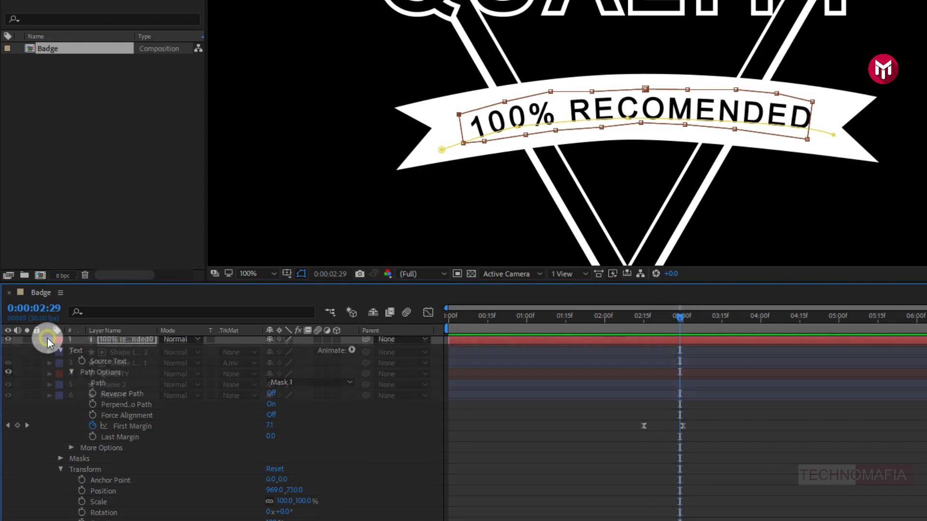
{"action": "left_click", "coordinate": [123, 424]}
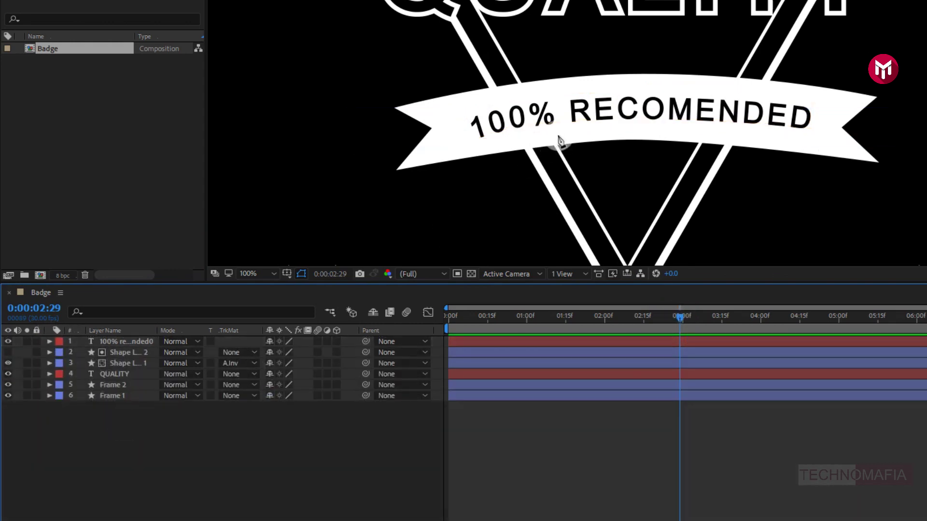
Add a new horizontal text layer reading "unique" inside the inner triangle above QUALITY.
{"action": "scroll", "coordinate": [604, 87], "scroll_direction": "down", "scroll_amount": 2}
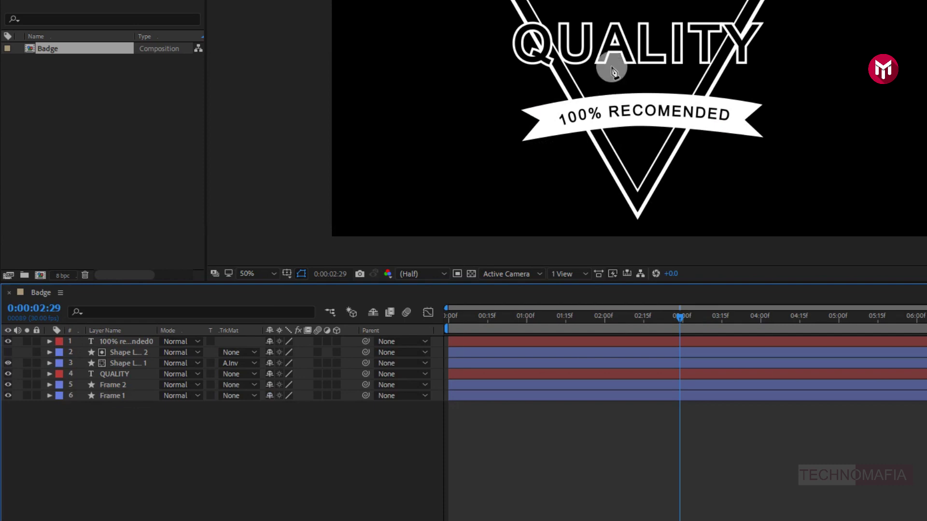
{"action": "left_click_drag", "start_coordinate": [621, 21], "coordinate": [634, 89]}
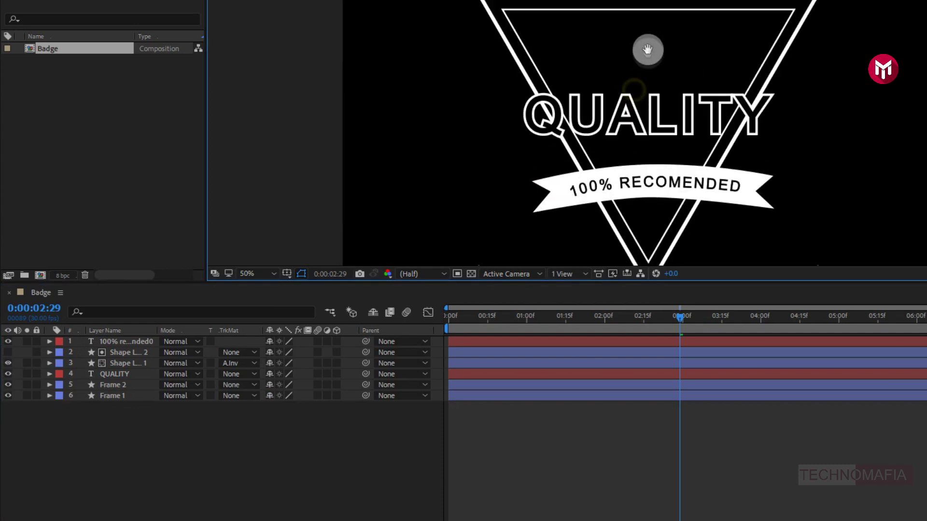
{"action": "scroll", "coordinate": [648, 50], "scroll_direction": "up", "scroll_amount": 2}
{"action": "left_click_drag", "start_coordinate": [645, 29], "coordinate": [655, 152]}
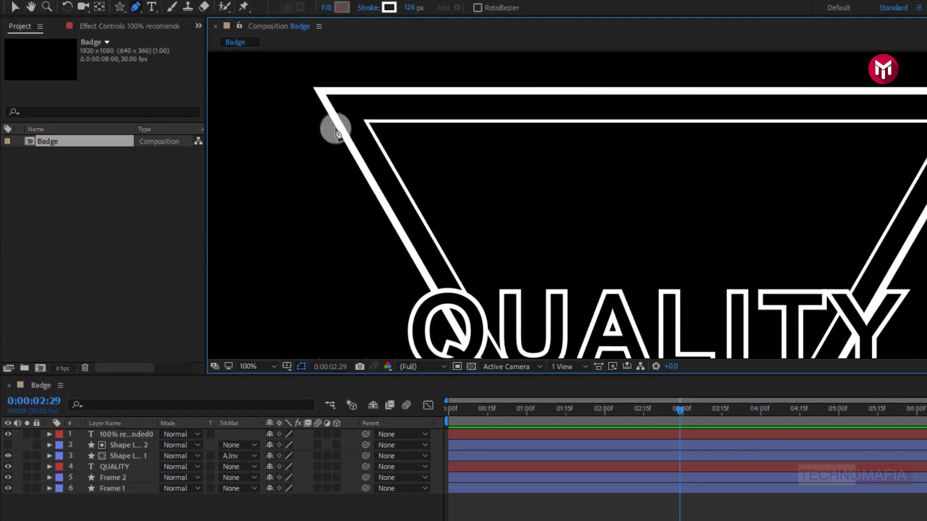
{"action": "left_click", "coordinate": [154, 10]}
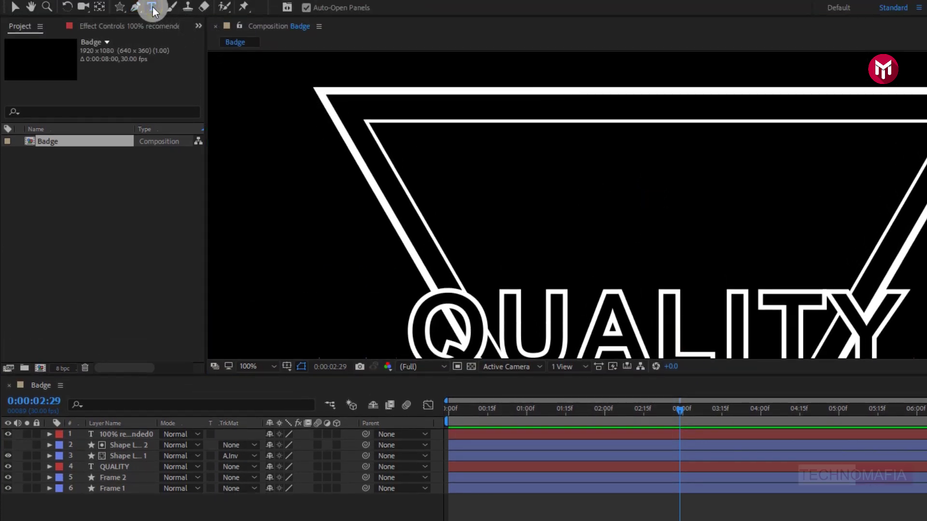
{"action": "left_click", "coordinate": [568, 207]}
{"action": "type", "text": "u"}
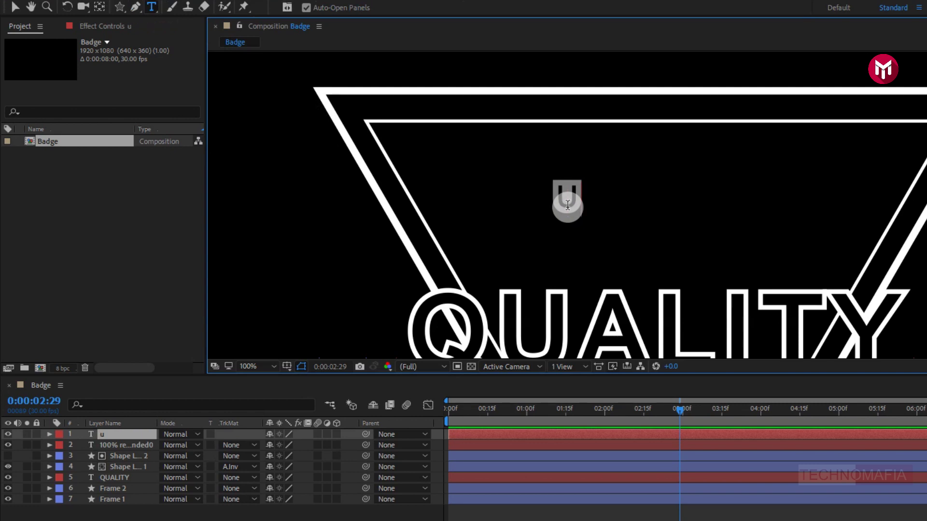
{"action": "type", "text": "nique"}
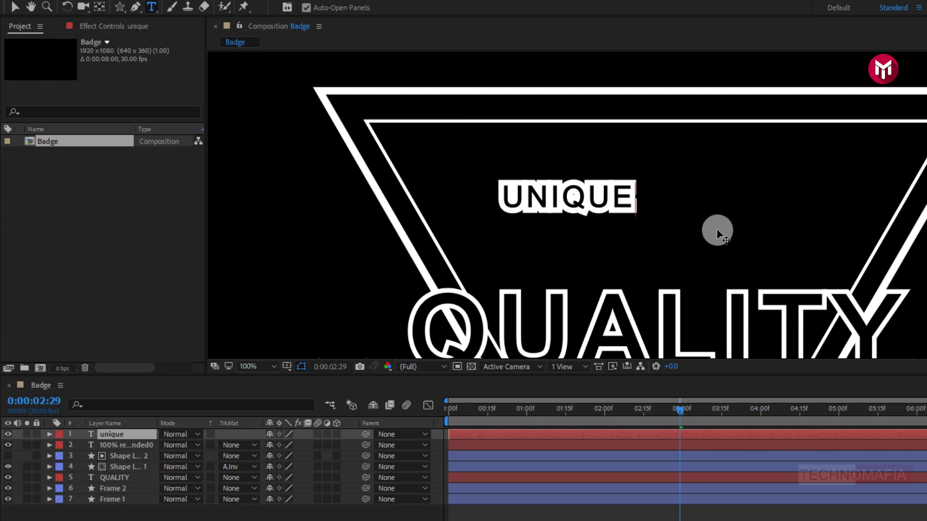
Give the "unique" text a white FFFFFF fill and remove its stroke.
{"action": "double_click", "coordinate": [119, 436]}
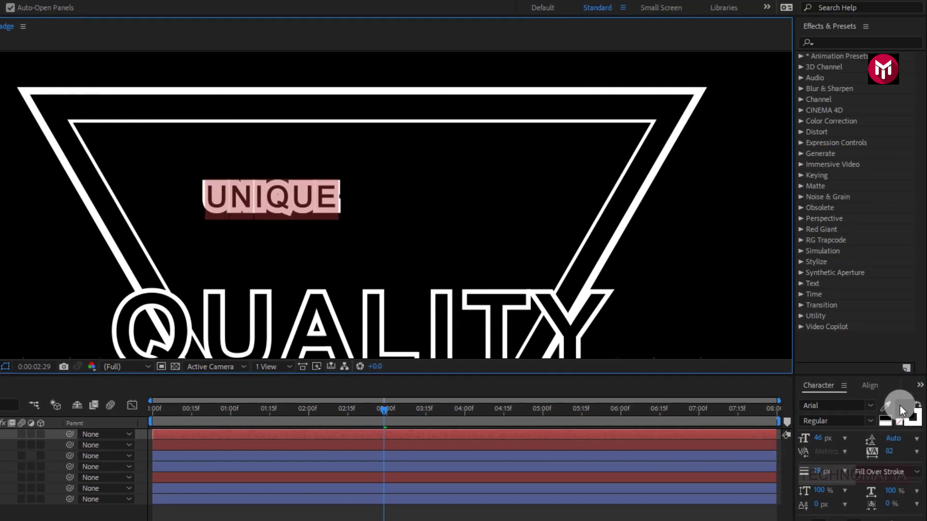
{"action": "left_click", "coordinate": [908, 412]}
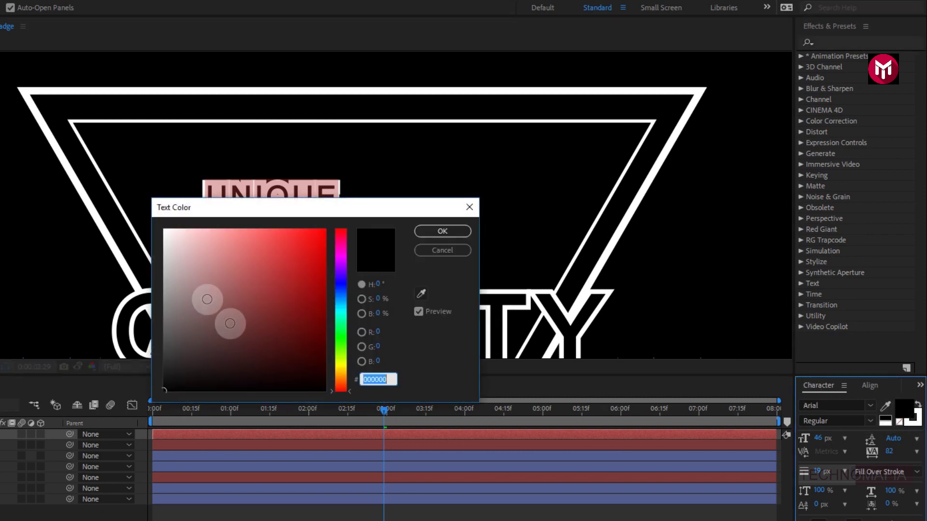
{"action": "left_click_drag", "start_coordinate": [178, 239], "coordinate": [145, 217]}
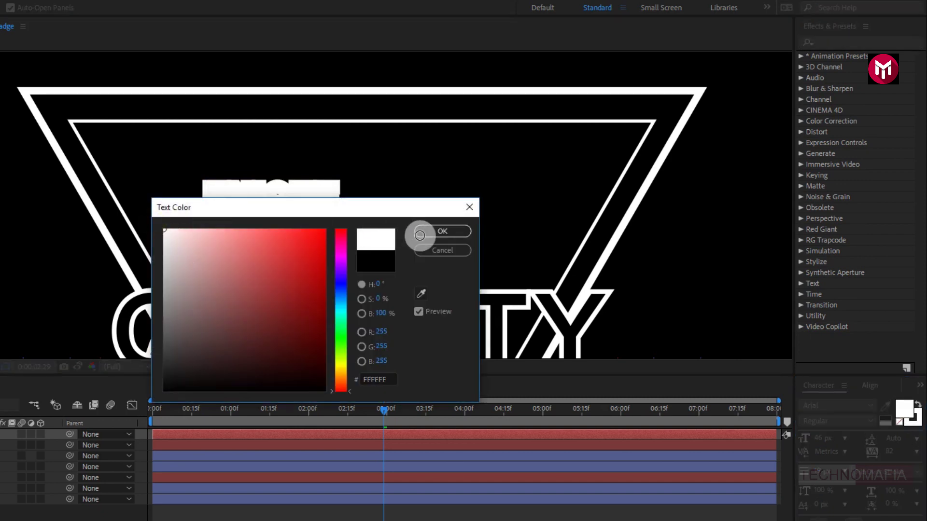
{"action": "left_click", "coordinate": [421, 236]}
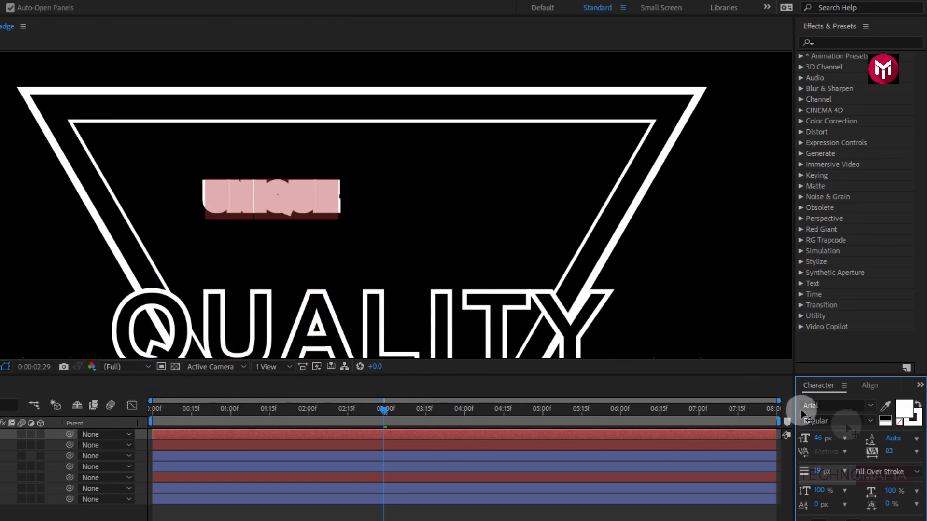
{"action": "left_click", "coordinate": [901, 422]}
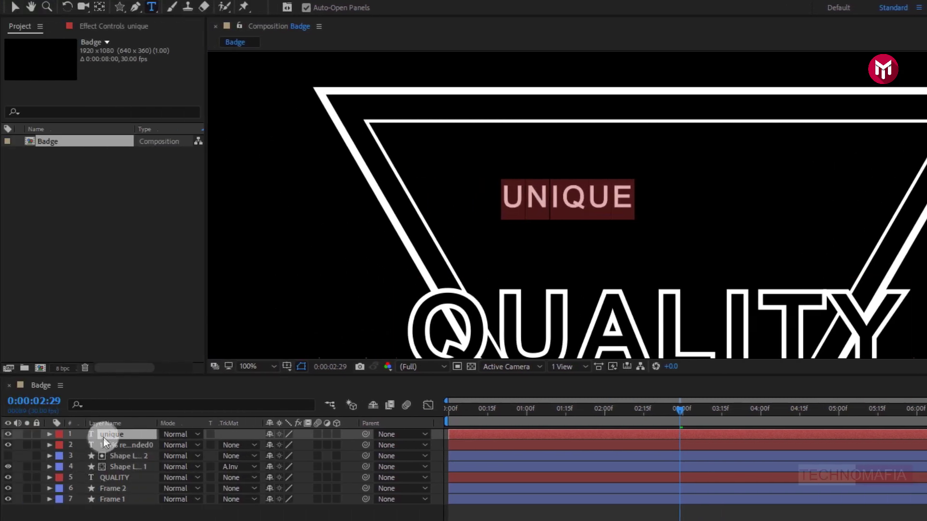
{"action": "left_click", "coordinate": [104, 438]}
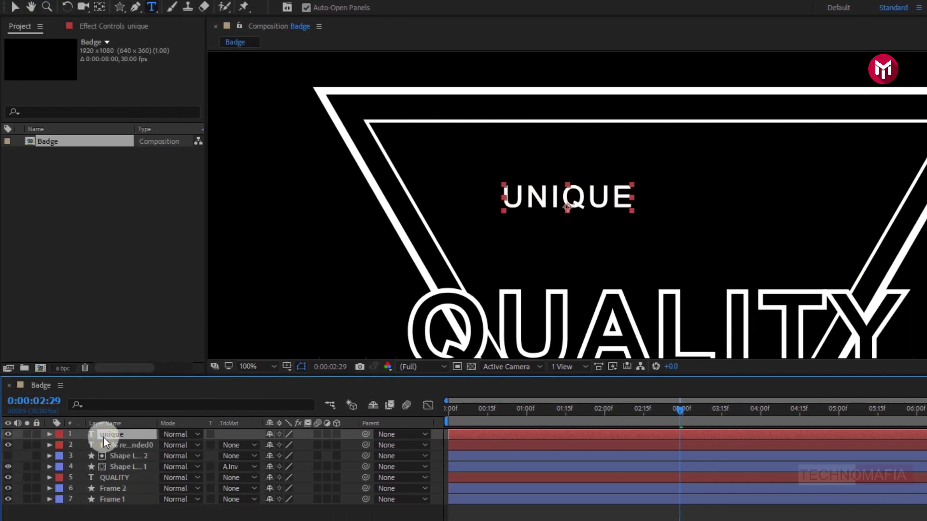
Add a separate horizontal text layer reading "style" and place it on the same line just after "unique".
{"action": "left_click", "coordinate": [652, 200]}
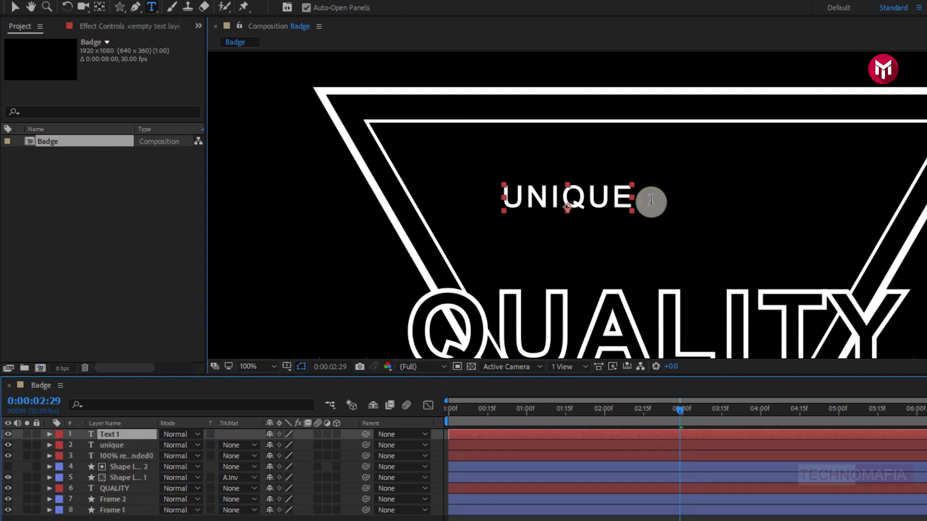
{"action": "type", "text": "style"}
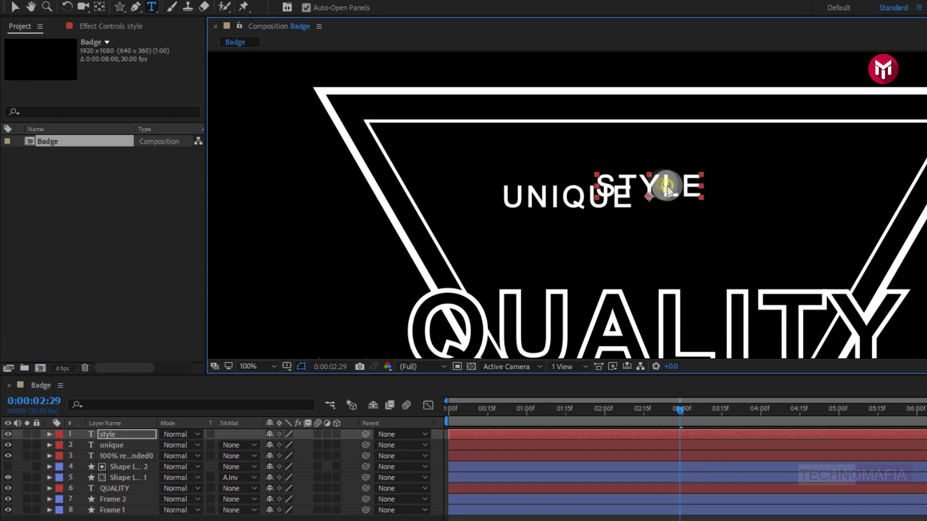
{"action": "type", "text": "v"}
{"action": "left_click_drag", "start_coordinate": [666, 191], "coordinate": [713, 197]}
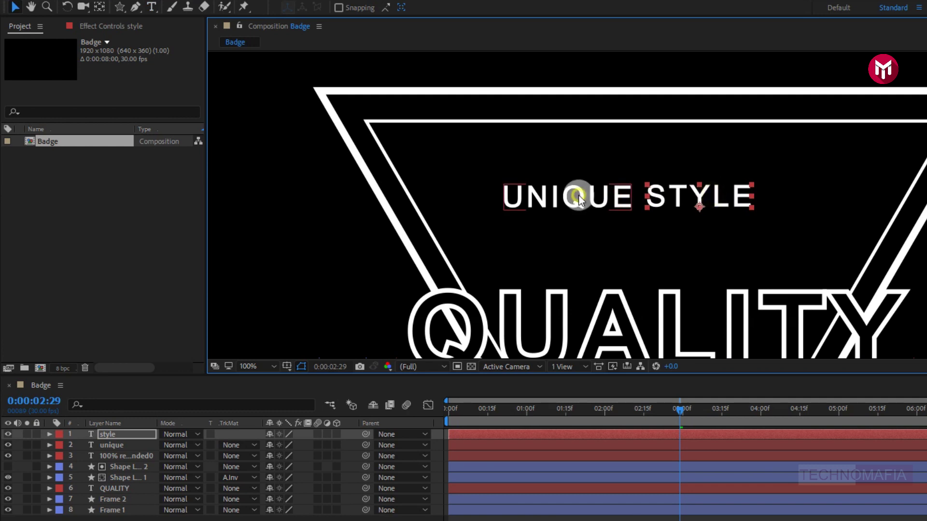
Keyframe the "unique" layer's Position at 3:20, and at 3:00 shift it horizontally to 1155.0, 278.0.
{"action": "left_click", "coordinate": [573, 198]}
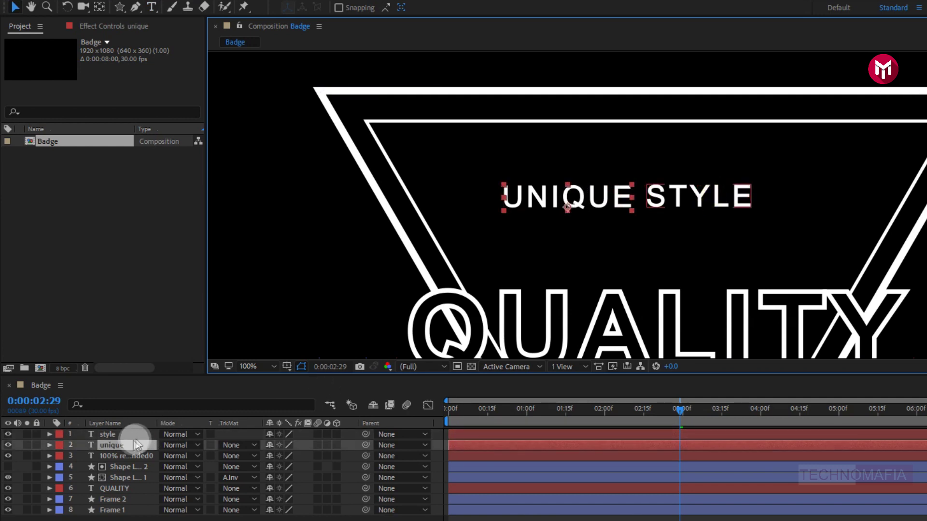
{"action": "key", "text": "p"}
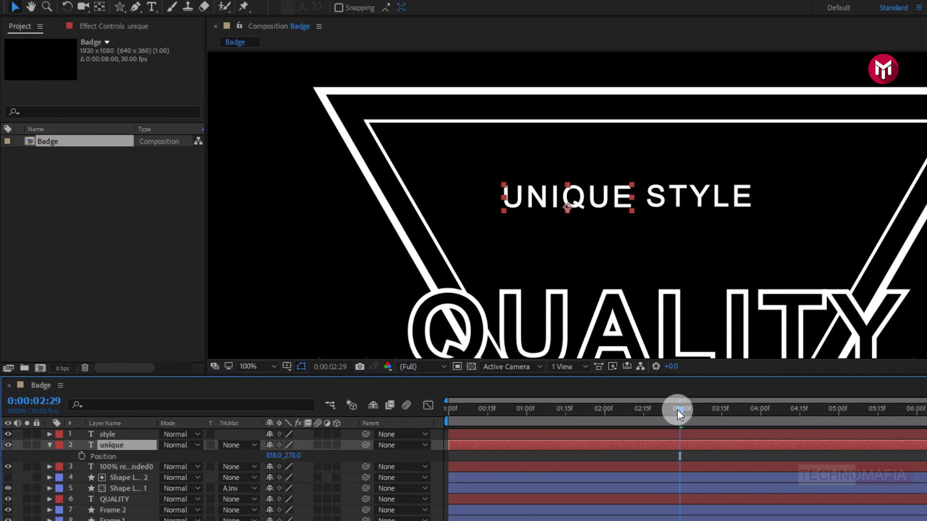
{"action": "left_click", "coordinate": [734, 410]}
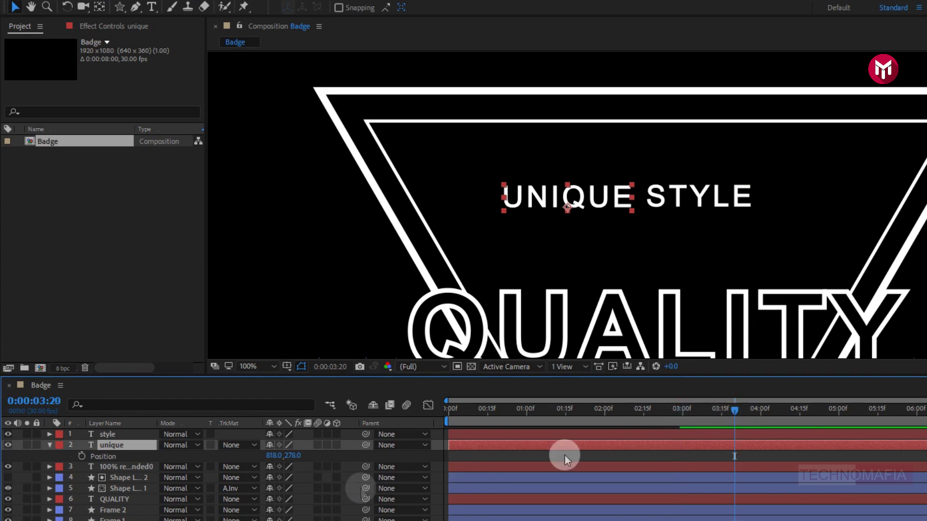
{"action": "left_click", "coordinate": [81, 456]}
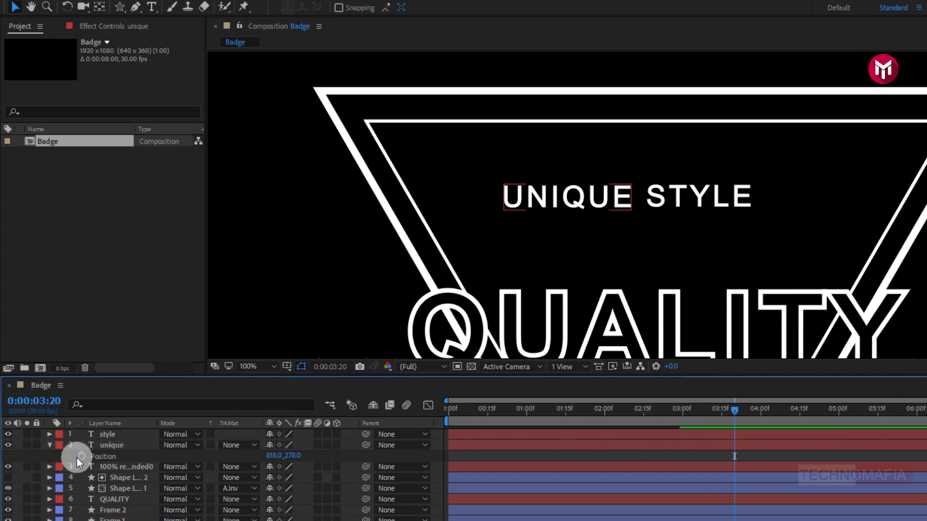
{"action": "left_click", "coordinate": [81, 456]}
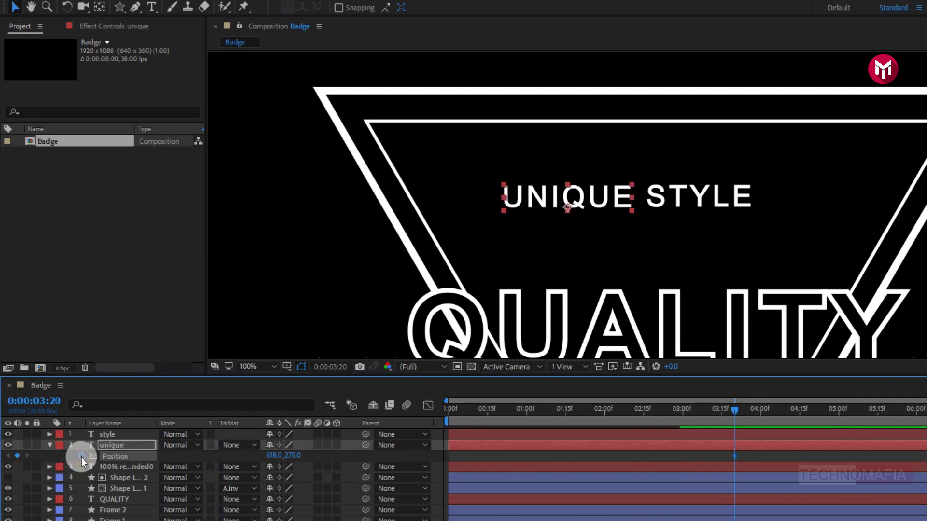
{"action": "left_click", "coordinate": [682, 414]}
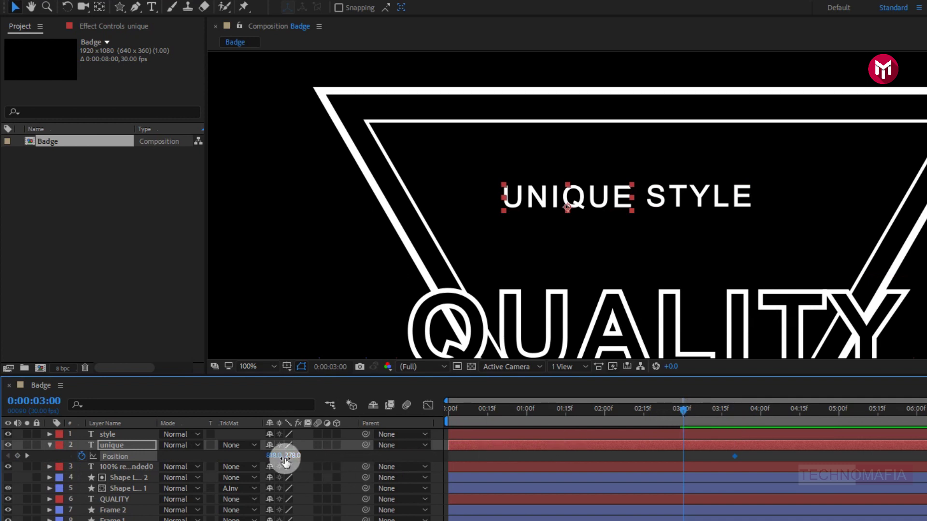
{"action": "left_click_drag", "start_coordinate": [279, 456], "coordinate": [485, 456]}
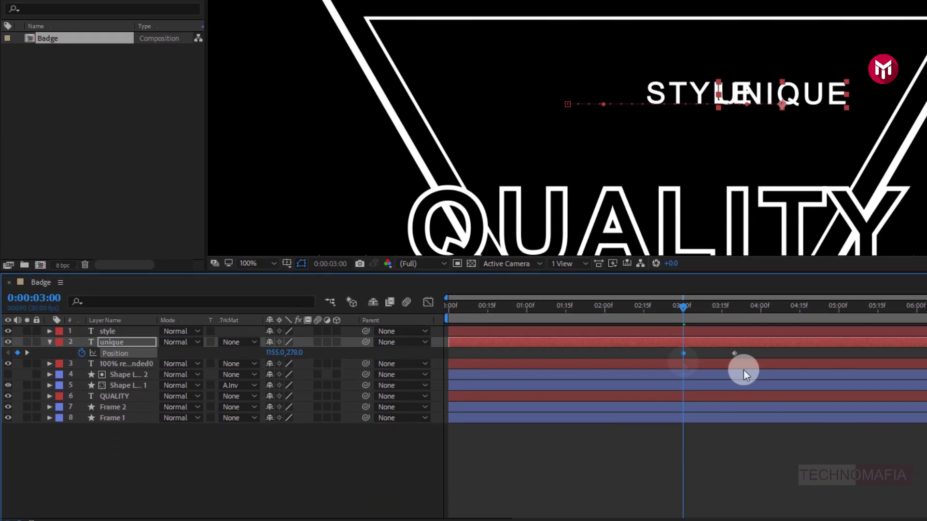
Apply Easy Ease to both Position keyframes of the "unique" layer and scrub through its slide to 3:26.
{"action": "left_click", "coordinate": [734, 345]}
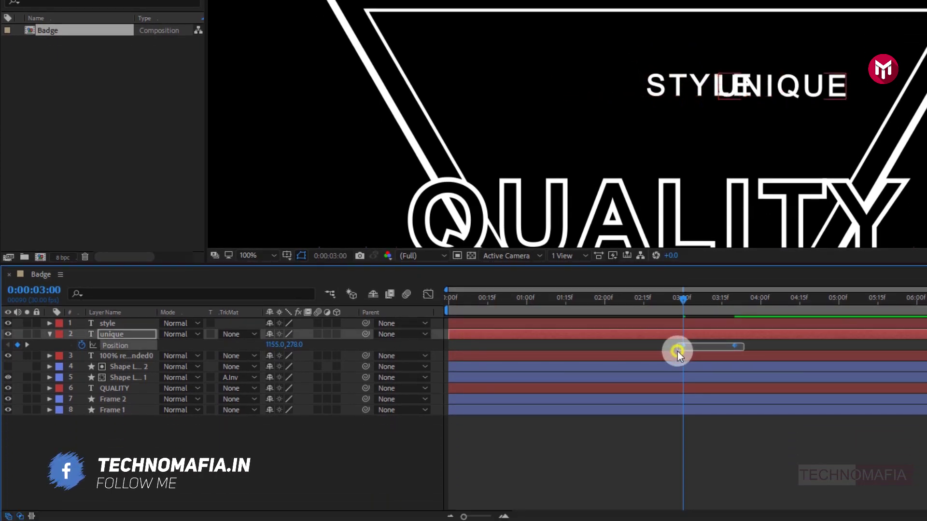
{"action": "right_click", "coordinate": [683, 348]}
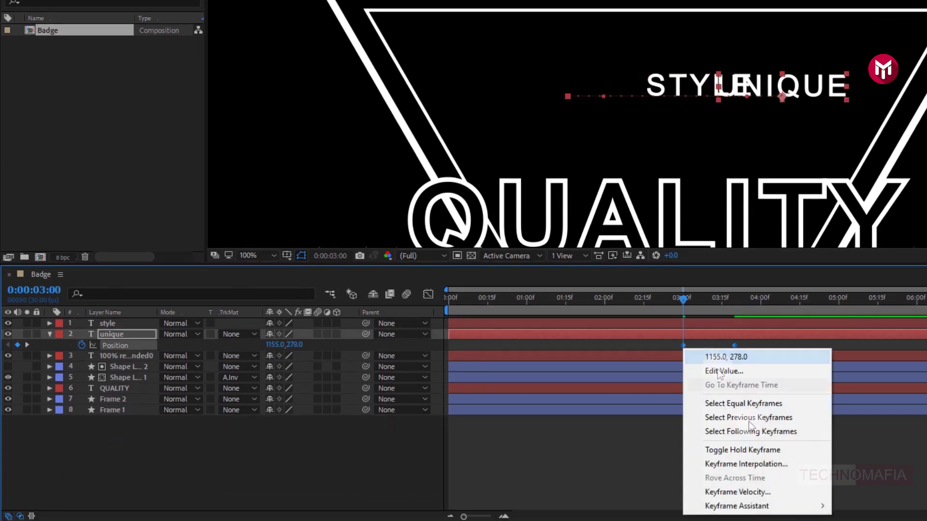
{"action": "mouse_move", "coordinate": [826, 510]}
{"action": "left_click", "coordinate": [855, 436]}
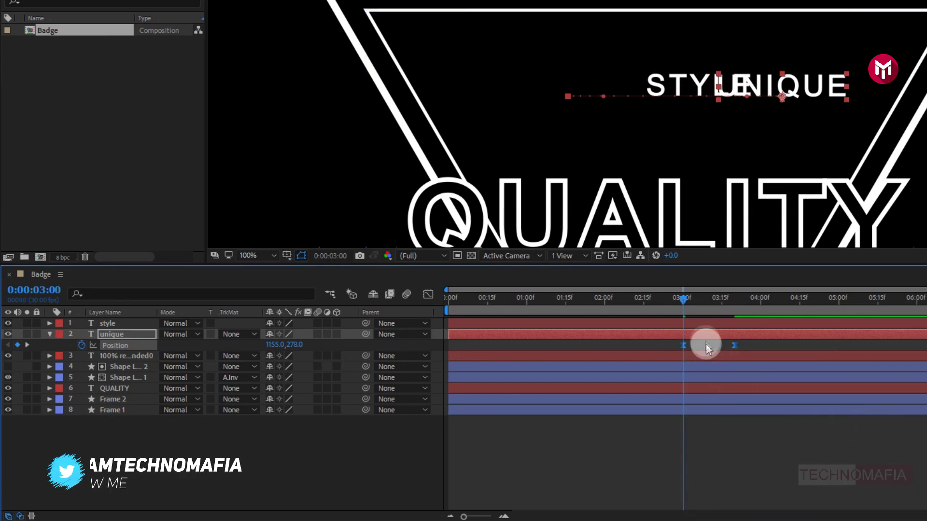
{"action": "left_click_drag", "start_coordinate": [691, 298], "coordinate": [751, 289]}
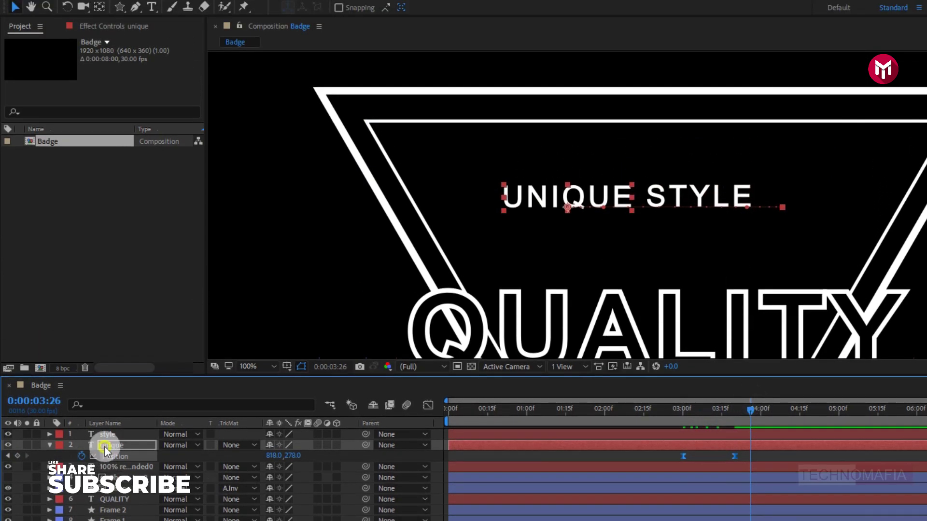
Keyframe the "style" layer's Position at 3:20, and at 3:00 shift it horizontally to 788.0, 277.0.
{"action": "left_click", "coordinate": [106, 434]}
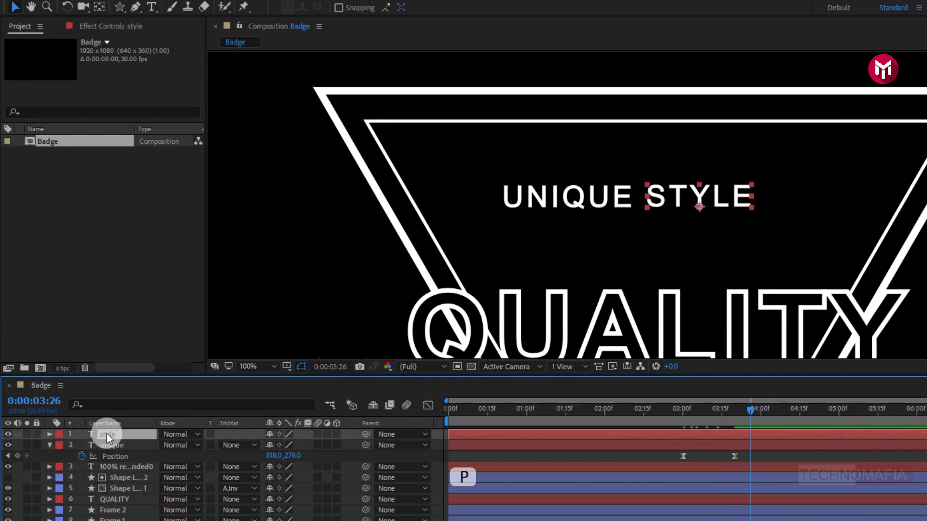
{"action": "key", "text": "p"}
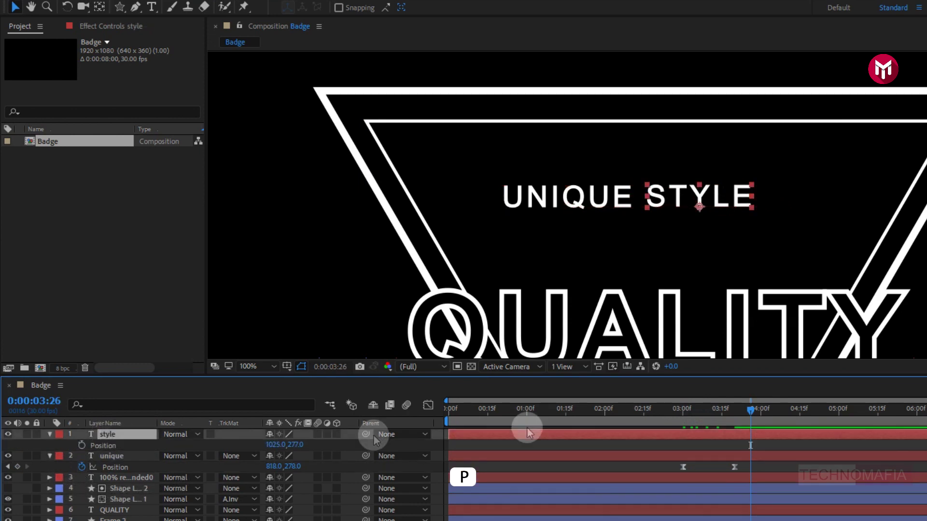
{"action": "left_click_drag", "start_coordinate": [722, 406], "coordinate": [735, 406]}
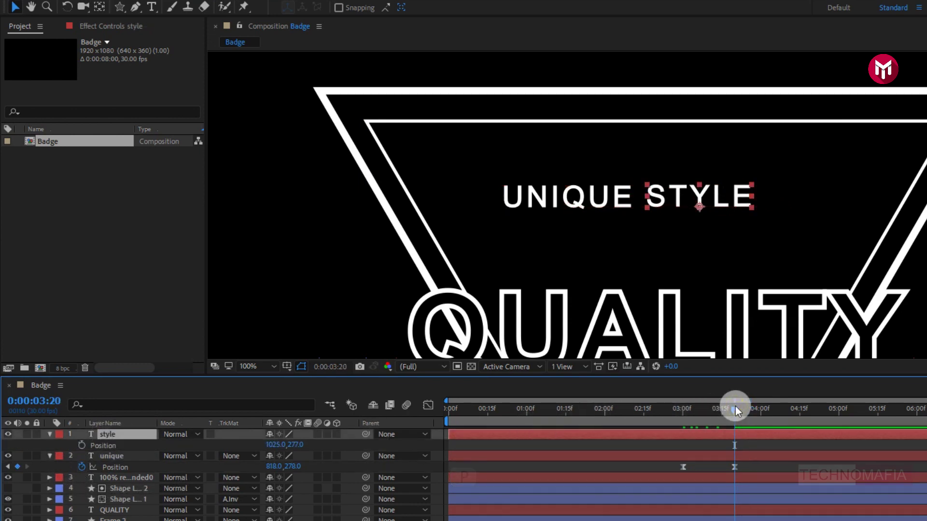
{"action": "left_click", "coordinate": [81, 445]}
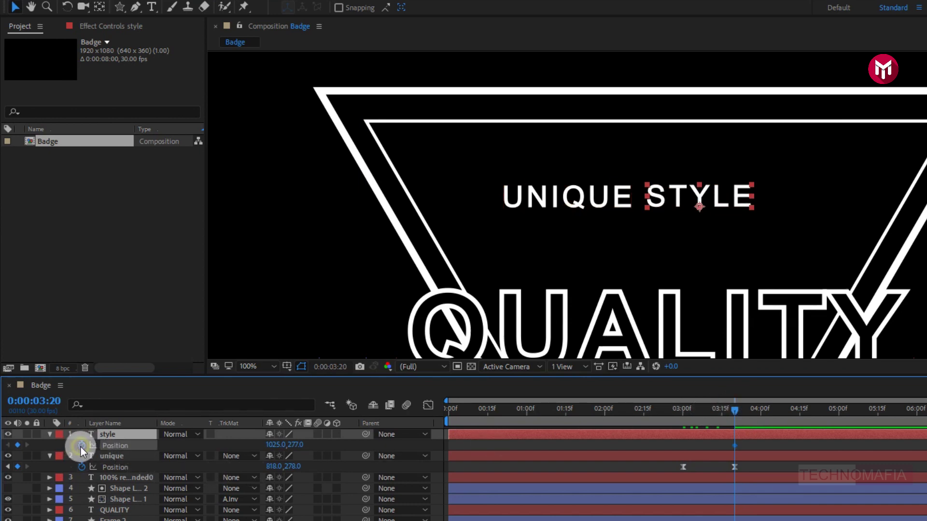
{"action": "left_click", "coordinate": [685, 410]}
{"action": "left_click_drag", "start_coordinate": [685, 411], "coordinate": [682, 412]}
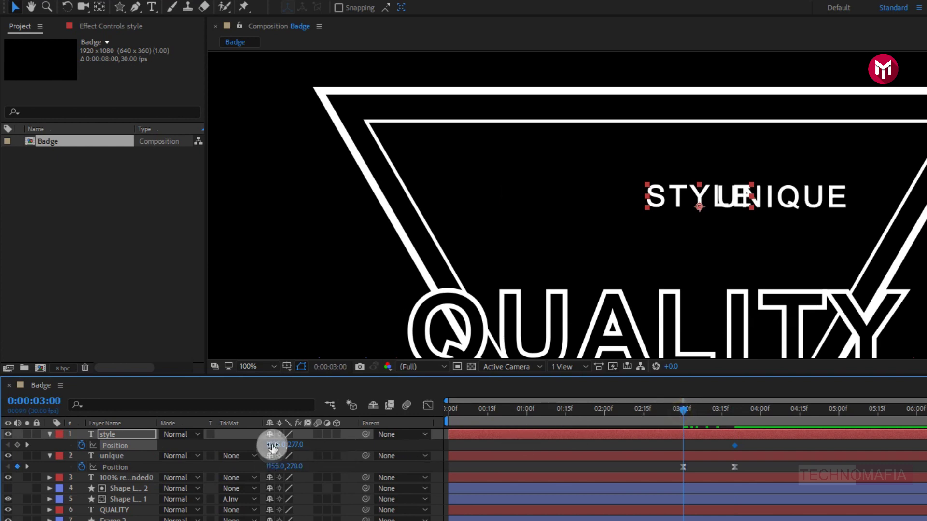
{"action": "left_click_drag", "start_coordinate": [273, 446], "coordinate": [135, 463]}
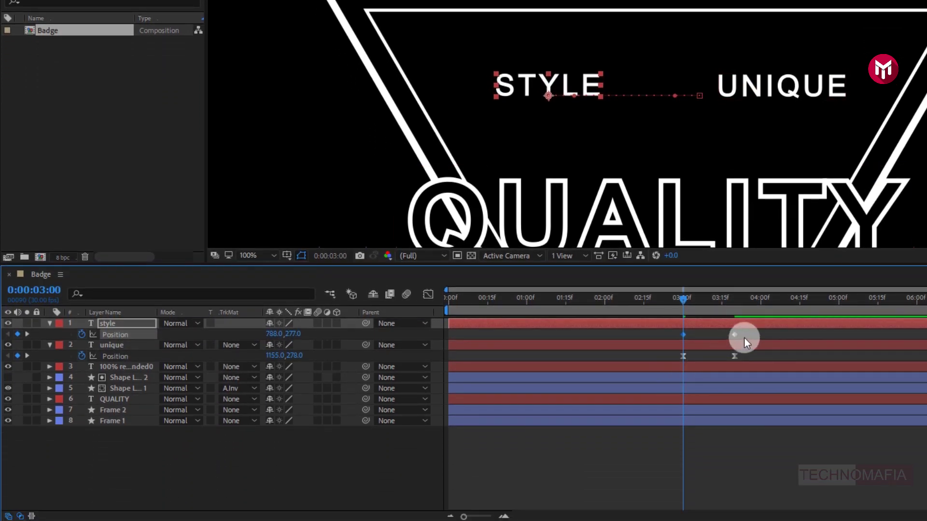
Apply Easy Ease to both "style" Position keyframes, scrub through the motion to 4:03, and collapse both text layers.
{"action": "left_click", "coordinate": [669, 333]}
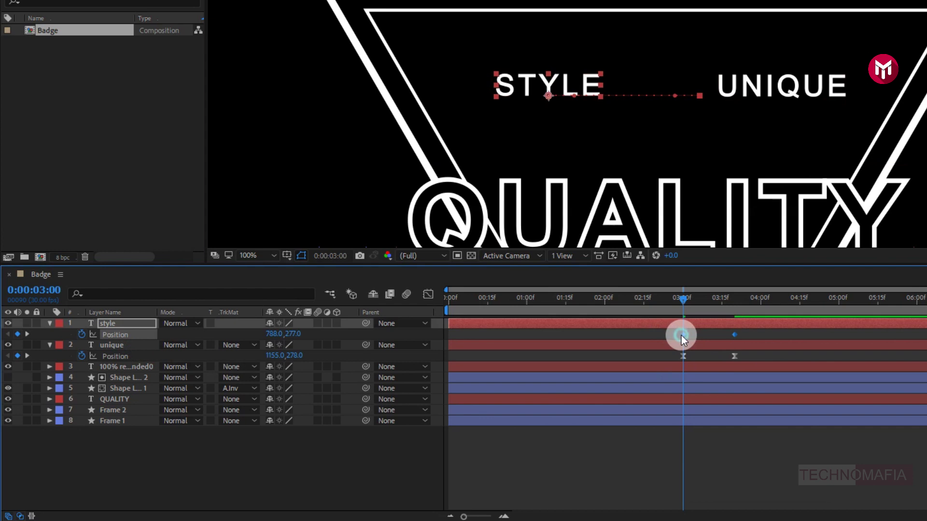
{"action": "right_click", "coordinate": [682, 335]}
{"action": "mouse_move", "coordinate": [829, 499]}
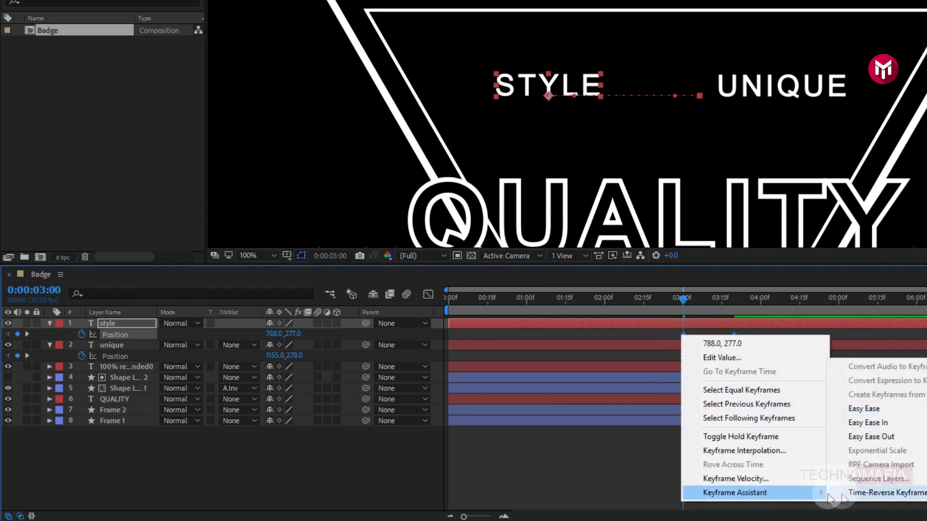
{"action": "left_click", "coordinate": [857, 409]}
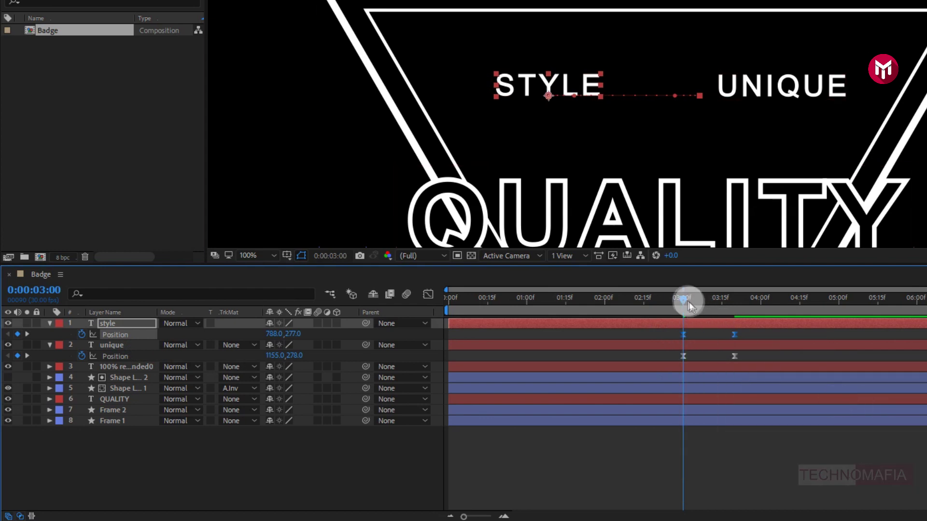
{"action": "left_click_drag", "start_coordinate": [683, 297], "coordinate": [767, 298]}
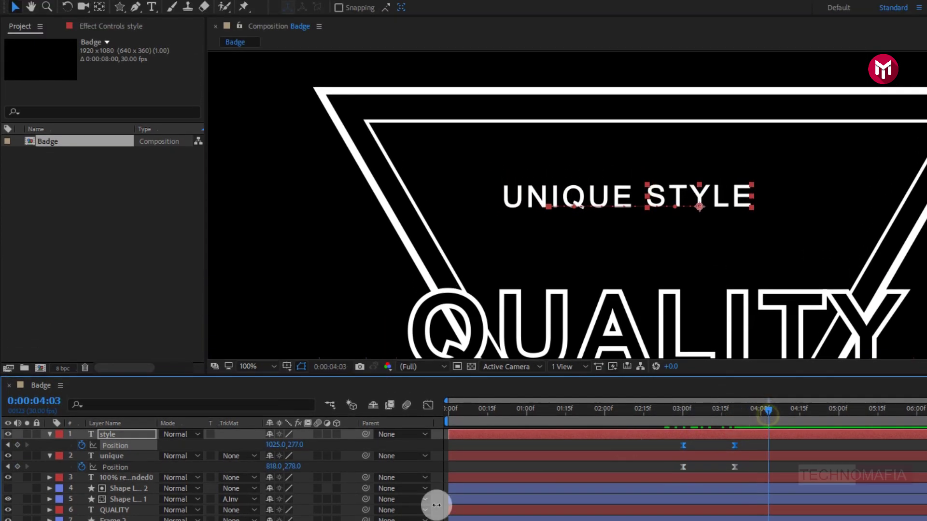
{"action": "left_click", "coordinate": [48, 434]}
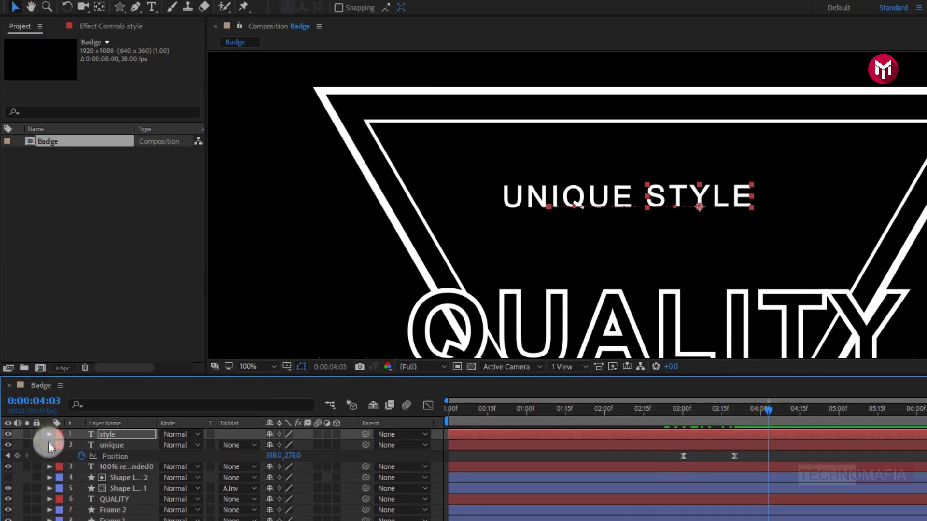
{"action": "left_click", "coordinate": [49, 445]}
With no layer selected, draw a rectangle shape that exactly covers the word "unique" as a new layer.
{"action": "key", "text": "F2"}
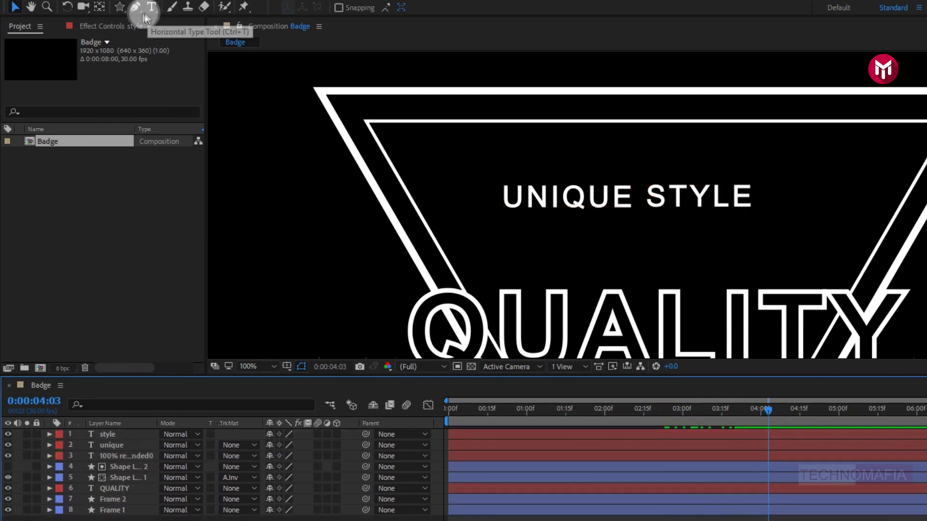
{"action": "left_click", "coordinate": [121, 7]}
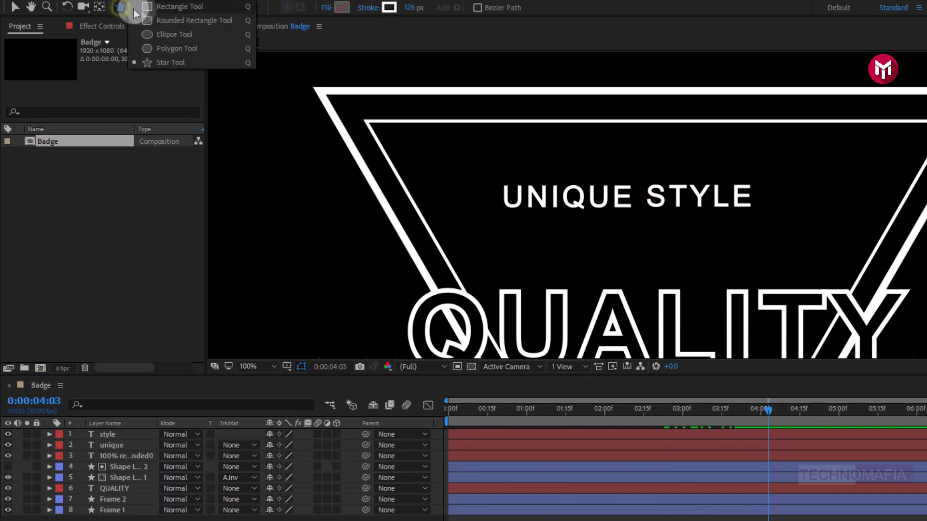
{"action": "left_click", "coordinate": [150, 9]}
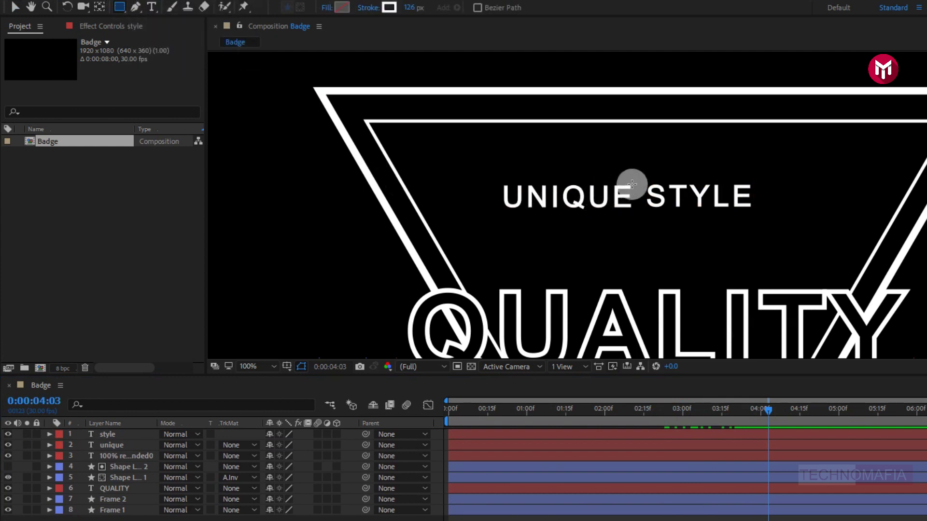
{"action": "left_click_drag", "start_coordinate": [632, 183], "coordinate": [504, 210]}
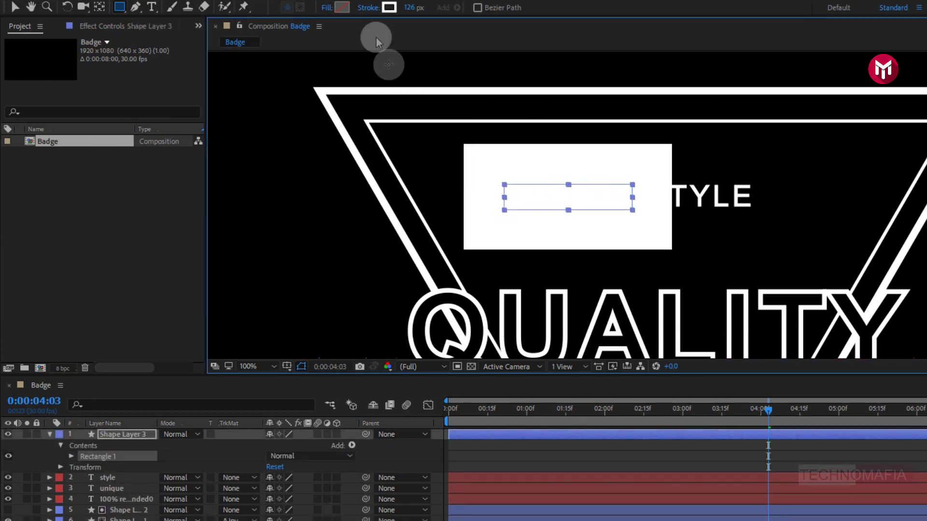
Remove the new rectangle's stroke and give it a solid white fill.
{"action": "left_click", "coordinate": [365, 8]}
{"action": "left_click", "coordinate": [547, 272]}
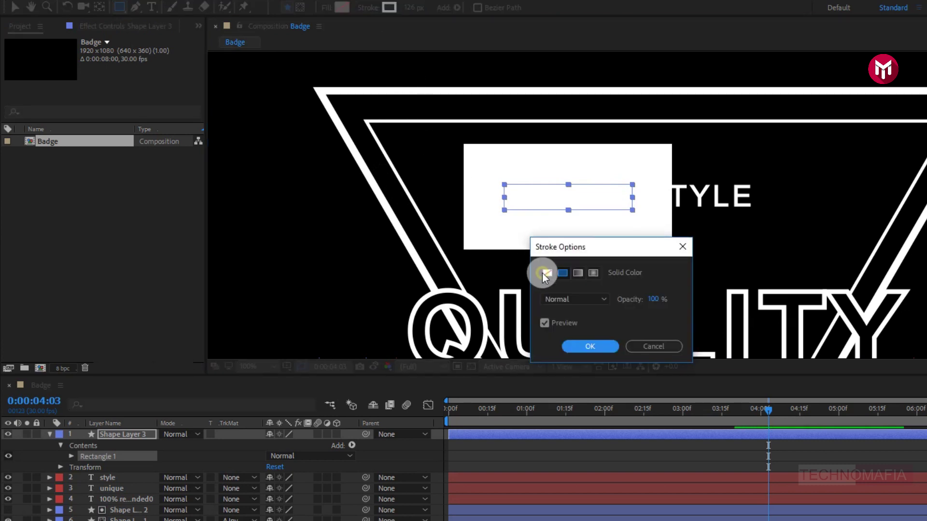
{"action": "left_click", "coordinate": [572, 346]}
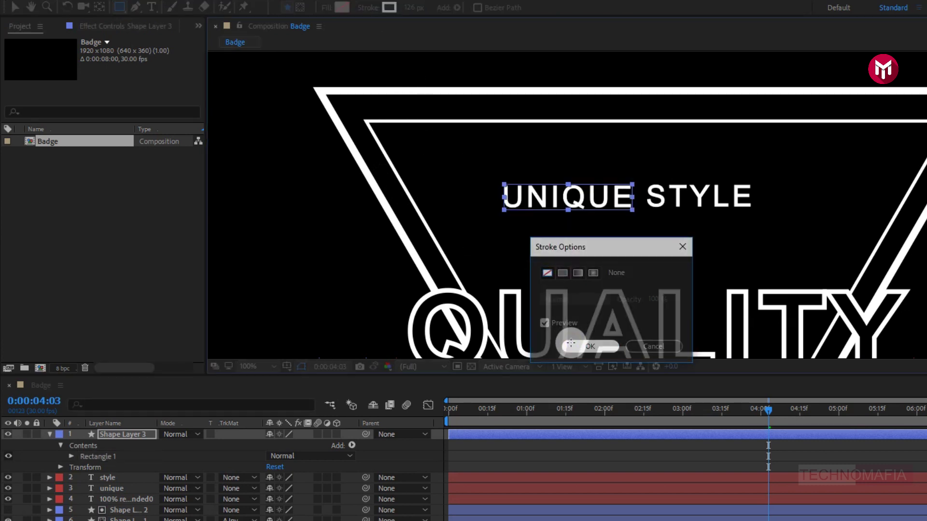
{"action": "left_click", "coordinate": [326, 7]}
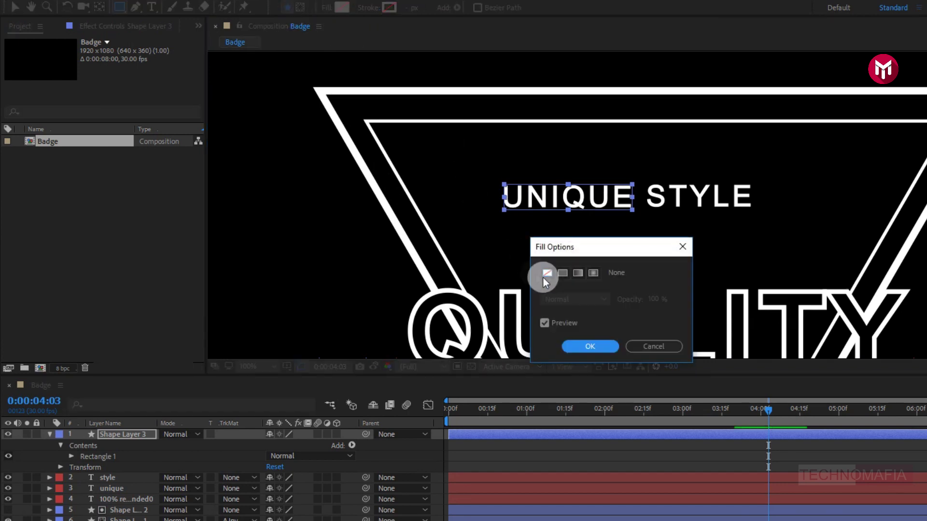
{"action": "left_click", "coordinate": [563, 273]}
{"action": "left_click", "coordinate": [576, 347]}
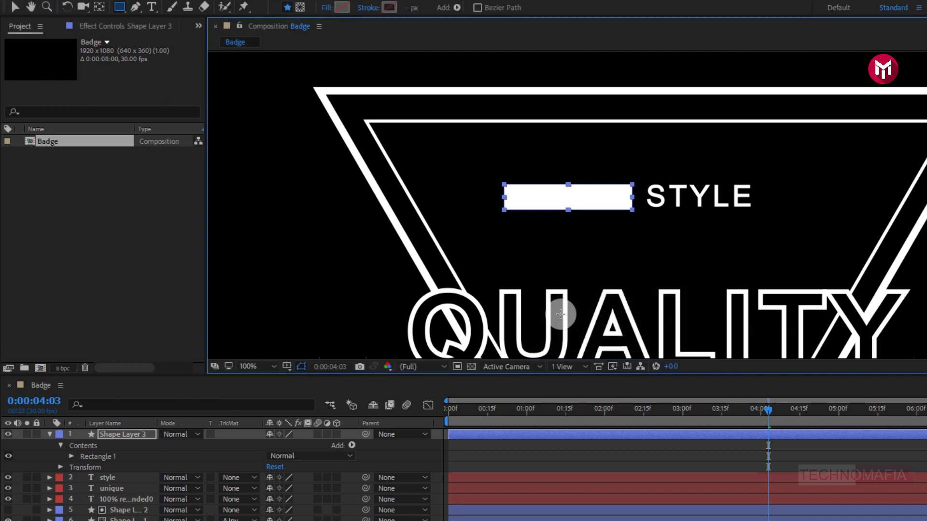
Place the rectangle layer directly above the "unique" layer and use it as the Alpha Matte for "unique".
{"action": "left_click", "coordinate": [49, 434]}
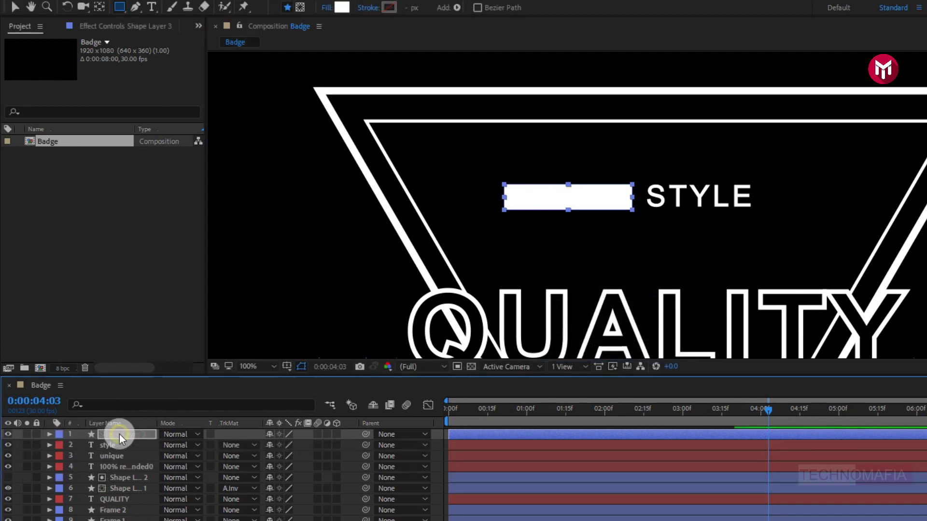
{"action": "left_click_drag", "start_coordinate": [120, 433], "coordinate": [125, 452]}
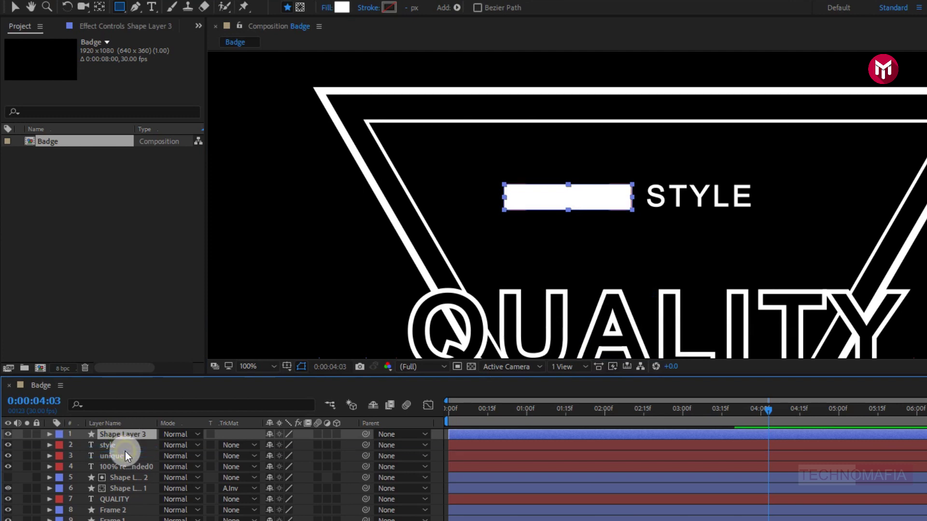
{"action": "left_click", "coordinate": [124, 455]}
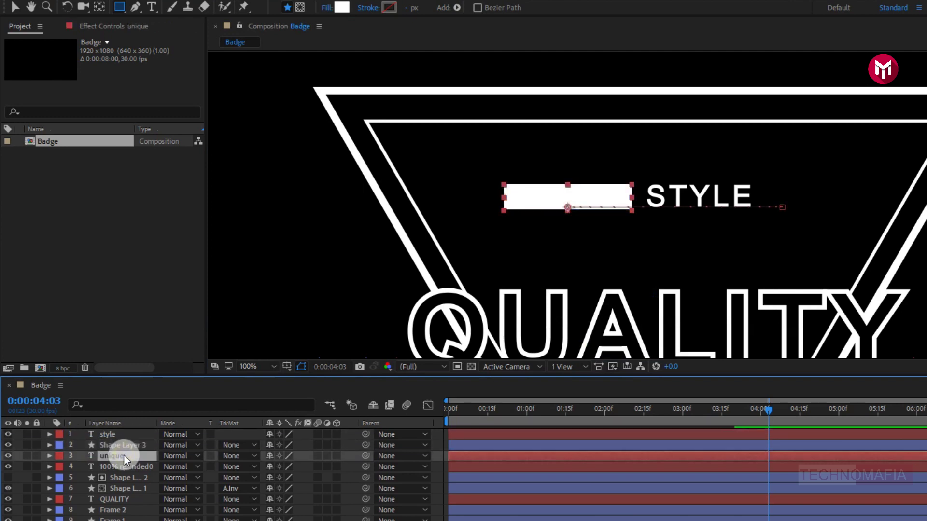
{"action": "left_click", "coordinate": [232, 456]}
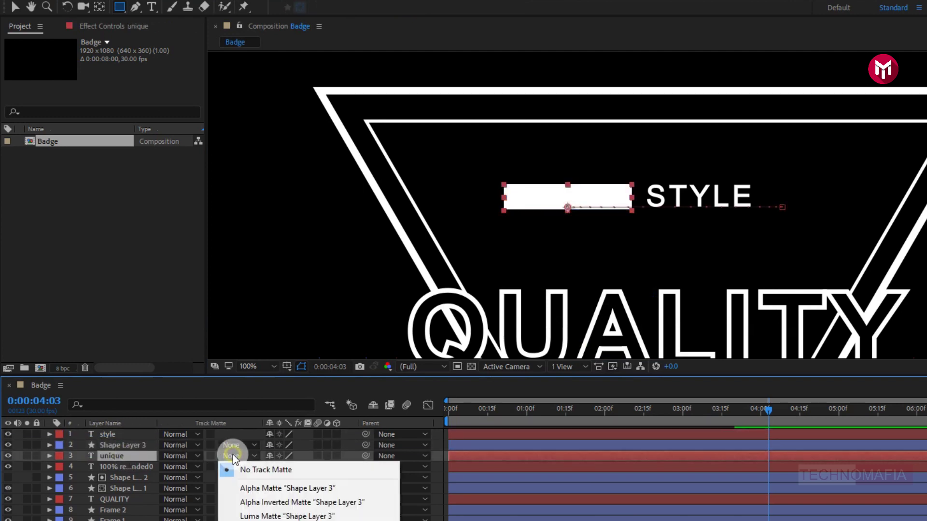
{"action": "left_click", "coordinate": [239, 488]}
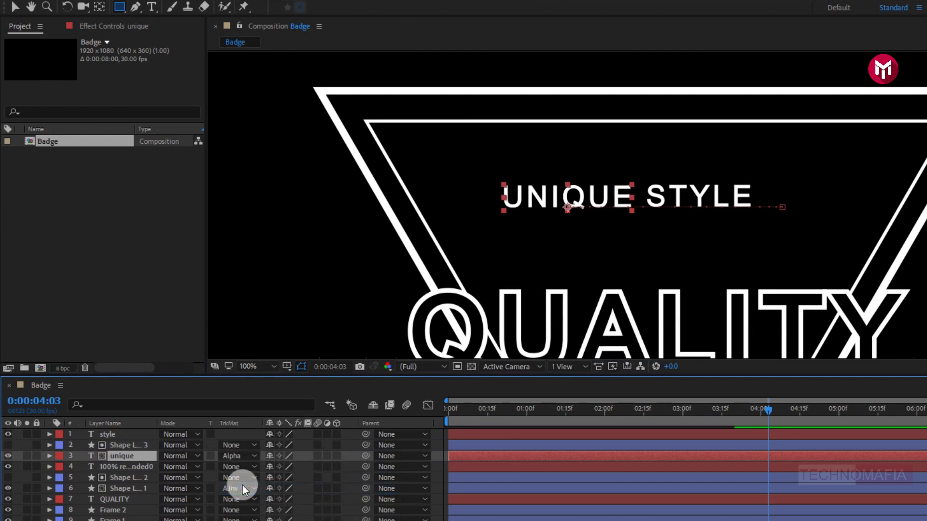
With no layer selected, draw a white rectangle covering the word "style" as a new shape layer and collapse its properties.
{"action": "key", "text": "F2"}
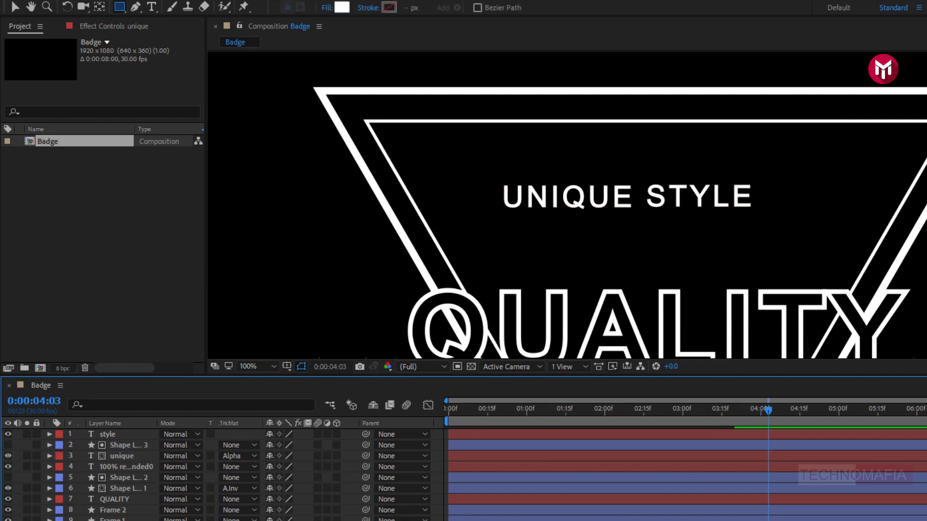
{"action": "left_click", "coordinate": [126, 58]}
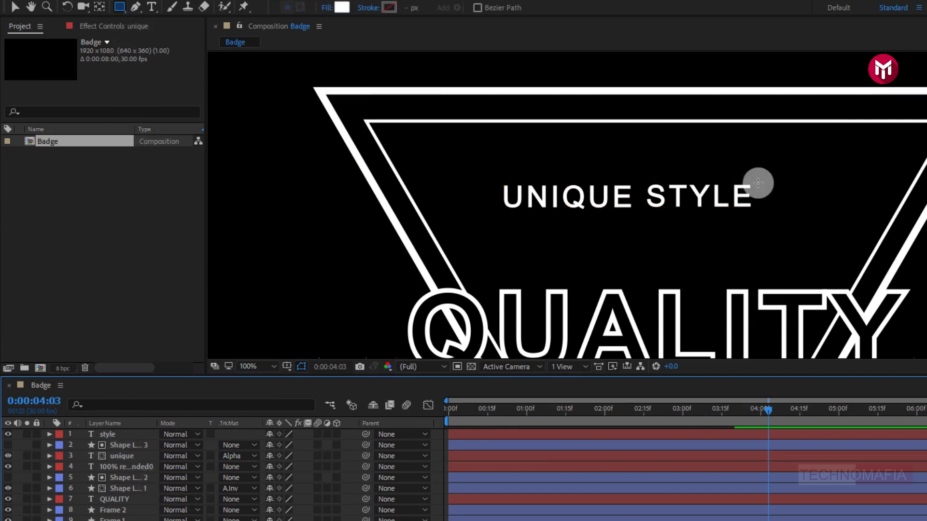
{"action": "left_click_drag", "start_coordinate": [758, 181], "coordinate": [643, 211]}
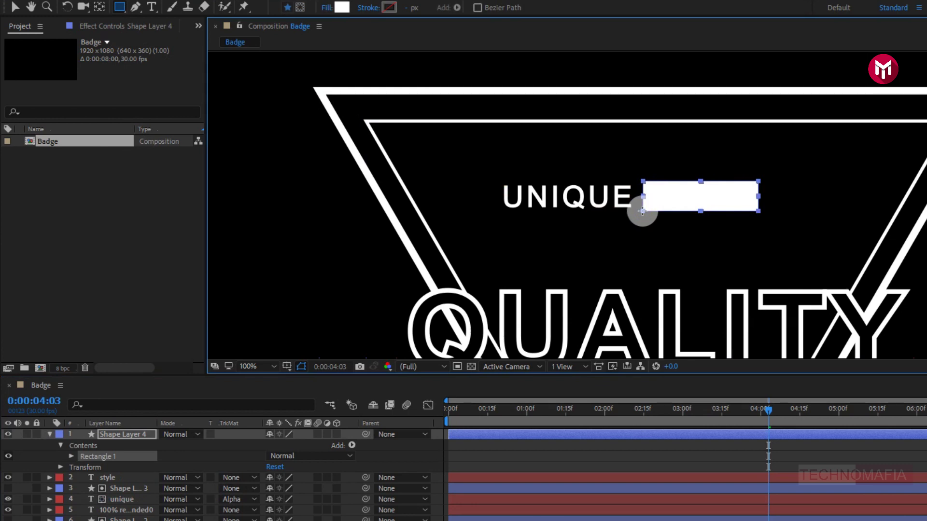
{"action": "left_click", "coordinate": [49, 437]}
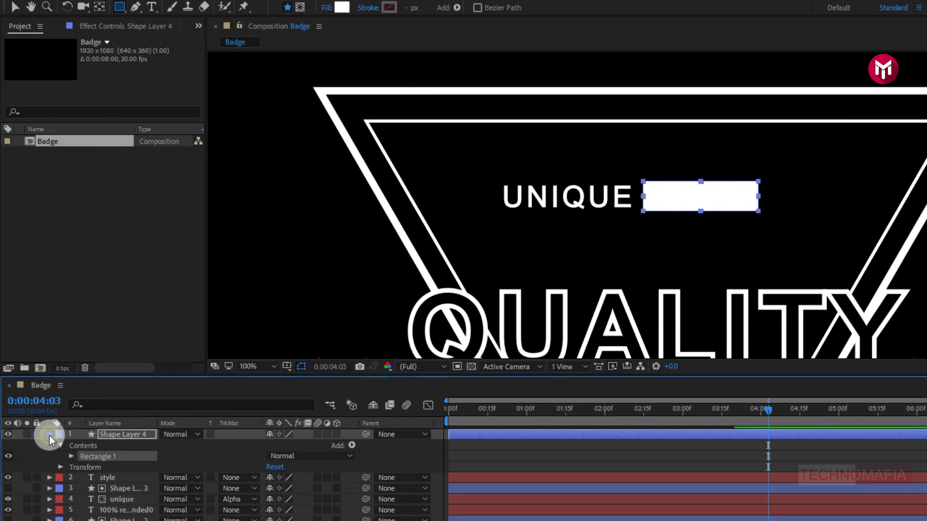
Set the "style" layer's track matte to Alpha Matte using the new rectangle layer above it.
{"action": "left_click", "coordinate": [111, 445]}
{"action": "left_click", "coordinate": [231, 446]}
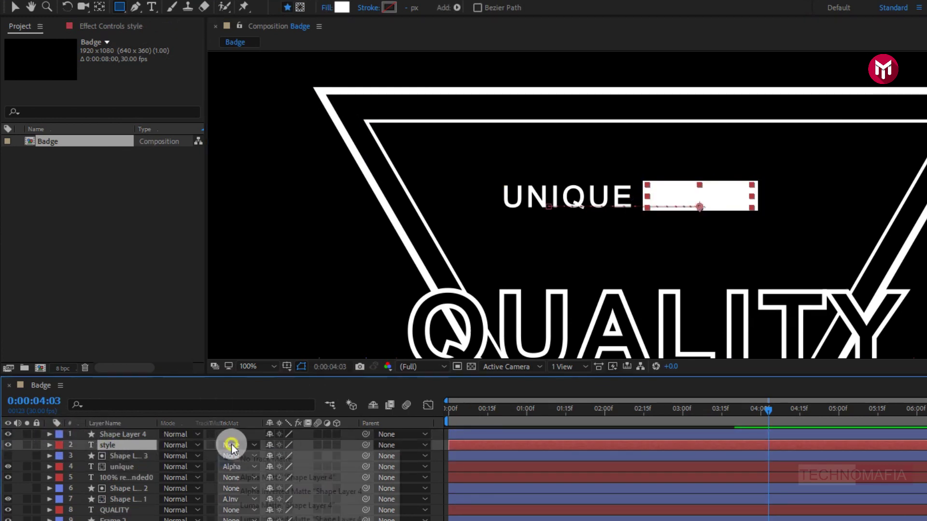
{"action": "left_click", "coordinate": [240, 478]}
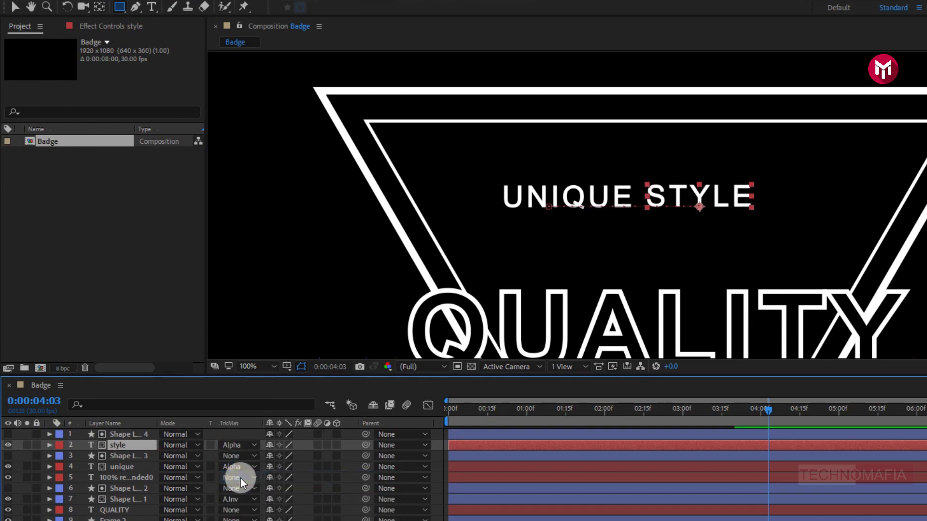
At 3:20, shift the Position keyframes of "style" to 1032.0, 277.0 and "unique" to 825.0, 278.0, and collapse both layers.
{"action": "left_click", "coordinate": [133, 468], "text": "ctrl"}
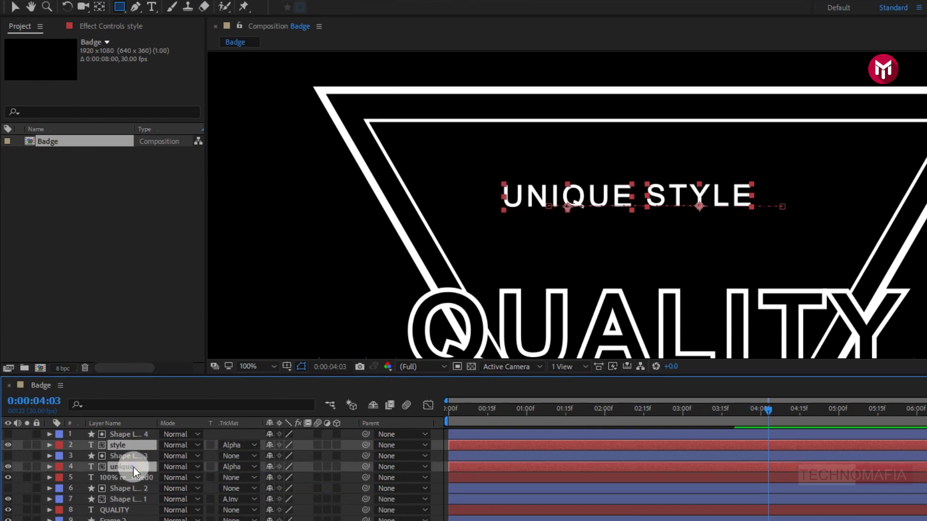
{"action": "key", "text": "p"}
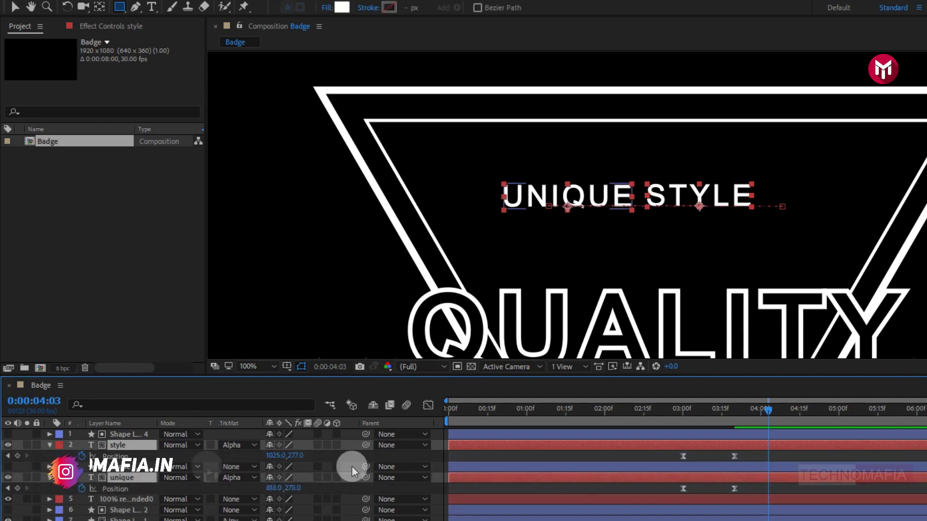
{"action": "left_click", "coordinate": [735, 407]}
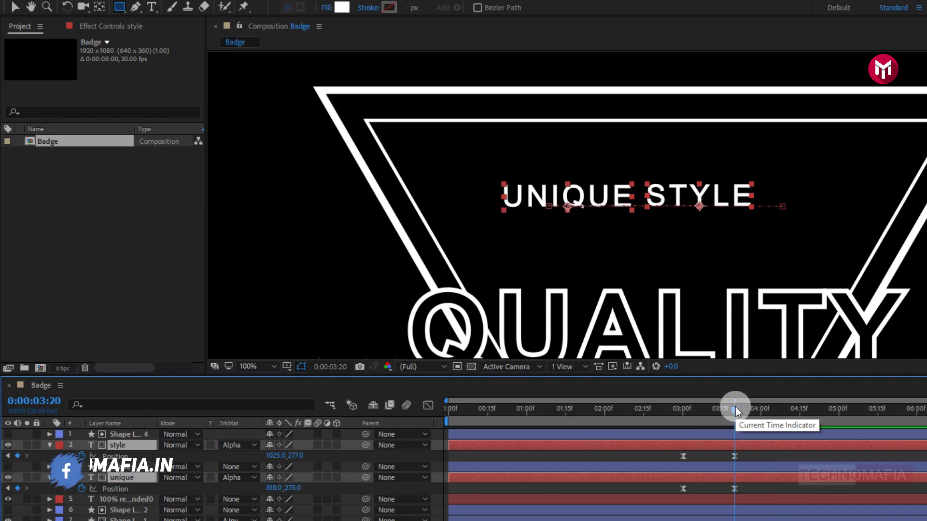
{"action": "key", "text": "Right"}
{"action": "key", "text": "Right"}
{"action": "key", "text": "Right"}
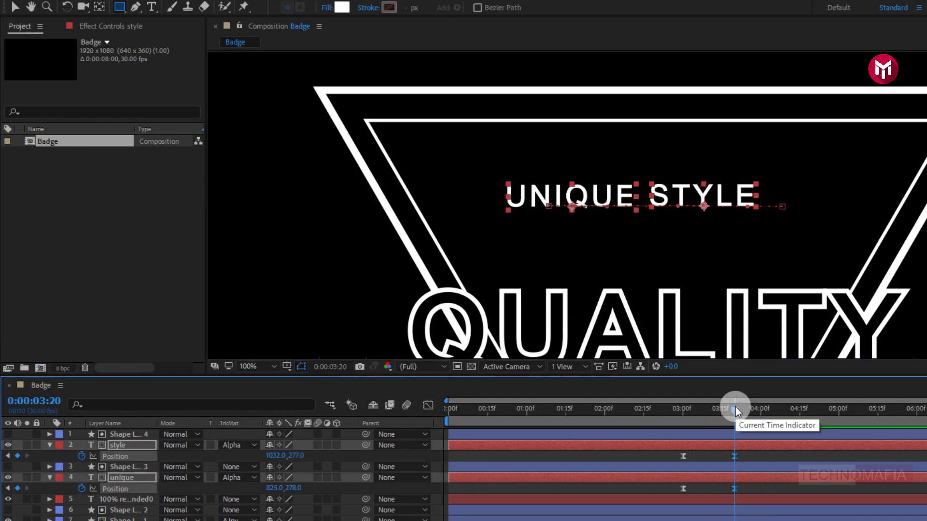
{"action": "left_click", "coordinate": [51, 445]}
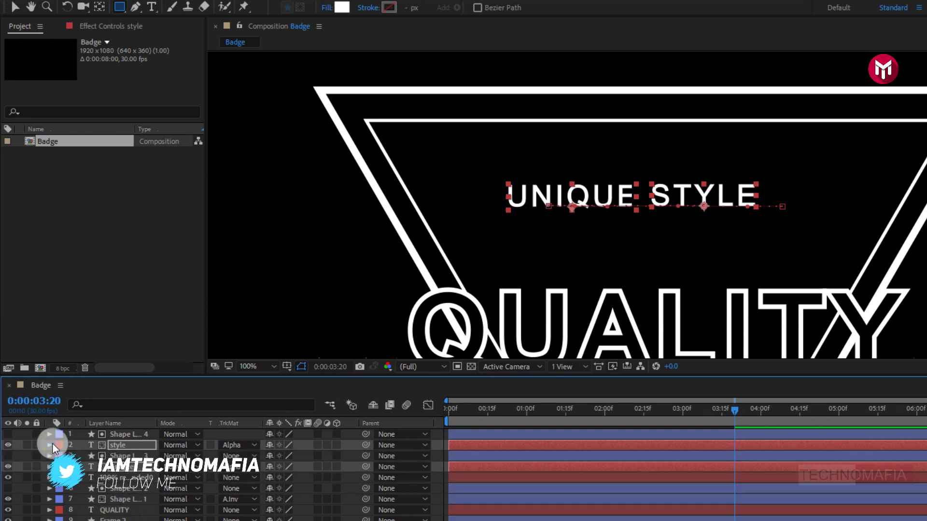
{"action": "key", "text": "F2"}
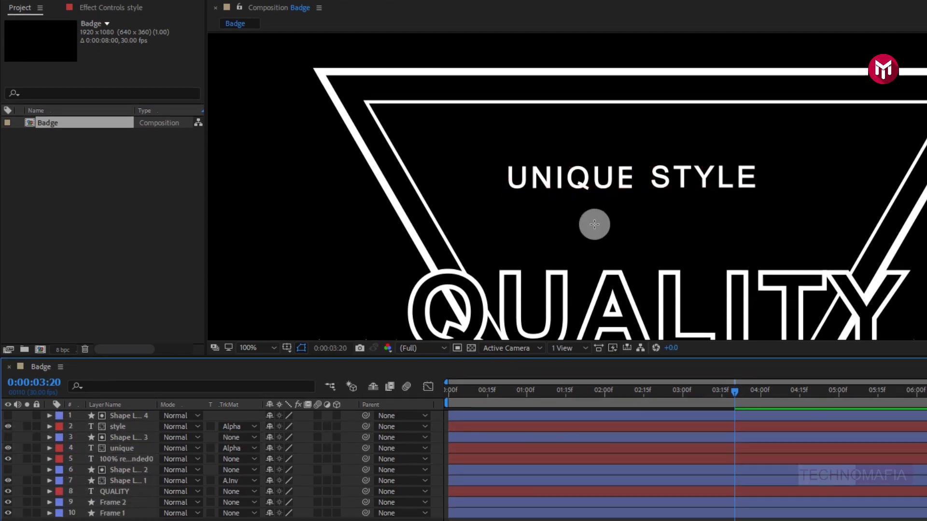
Add Trim Paths to the contents of the Frame 1 layer and expand its Start, End and Offset properties.
{"action": "scroll", "coordinate": [601, 242], "scroll_direction": "down", "scroll_amount": 2}
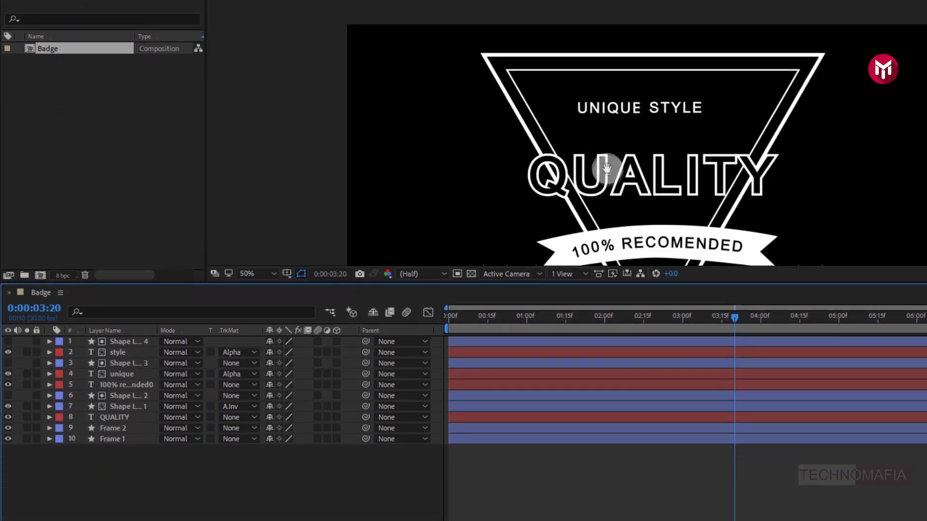
{"action": "left_click_drag", "start_coordinate": [609, 151], "coordinate": [600, 92]}
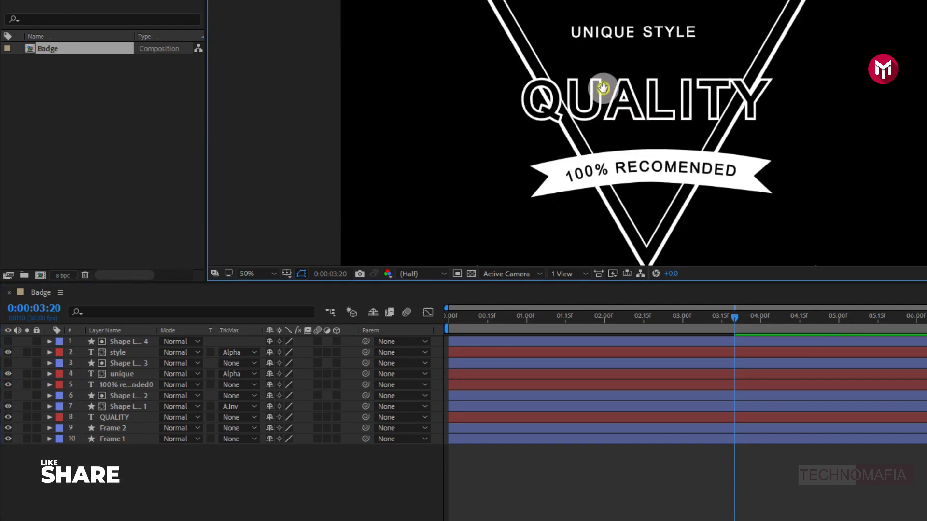
{"action": "left_click", "coordinate": [113, 441]}
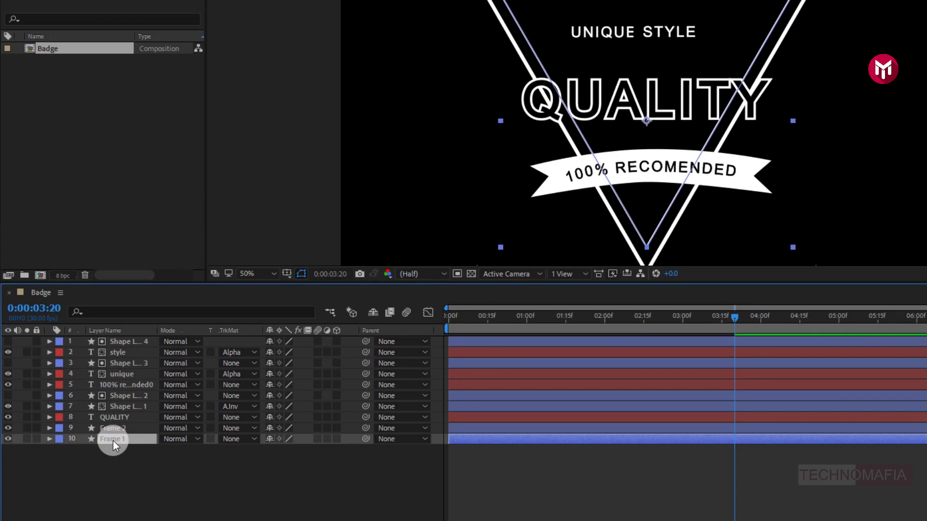
{"action": "left_click", "coordinate": [56, 438]}
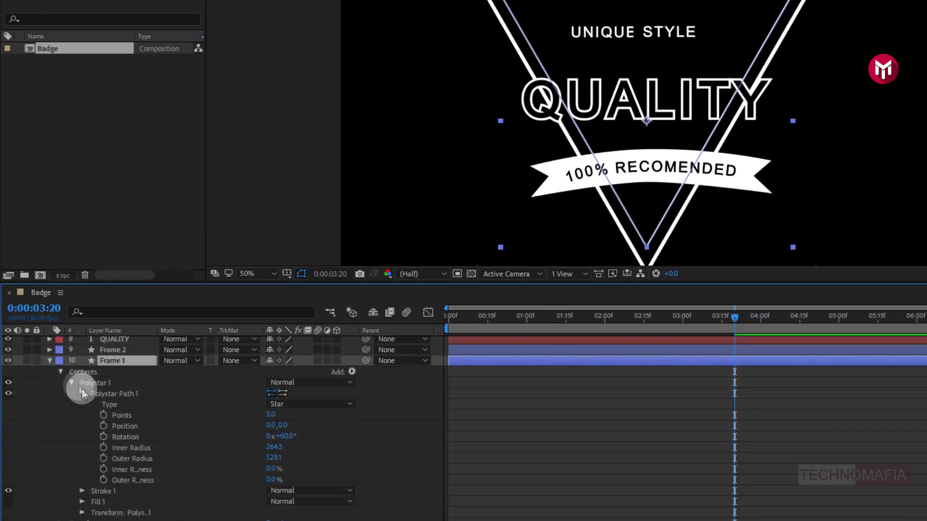
{"action": "left_click", "coordinate": [72, 382]}
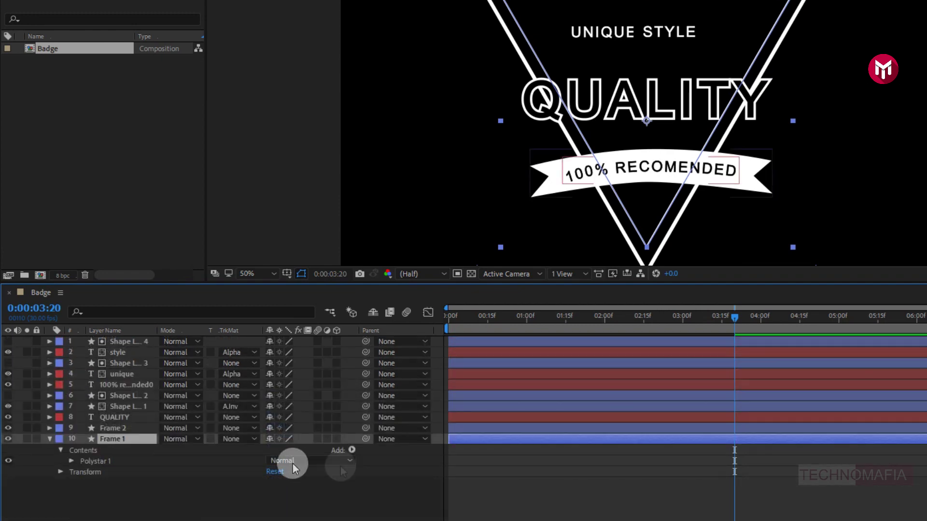
{"action": "left_click", "coordinate": [350, 453]}
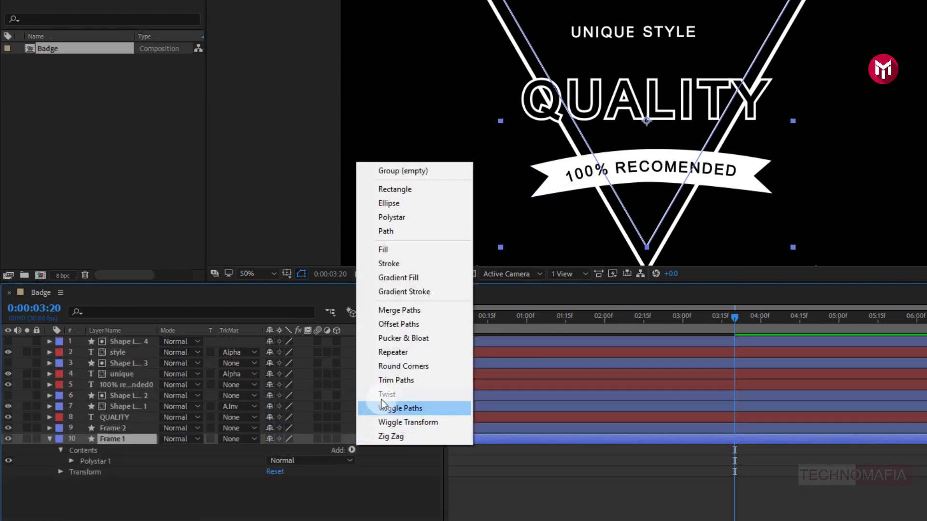
{"action": "left_click", "coordinate": [384, 381]}
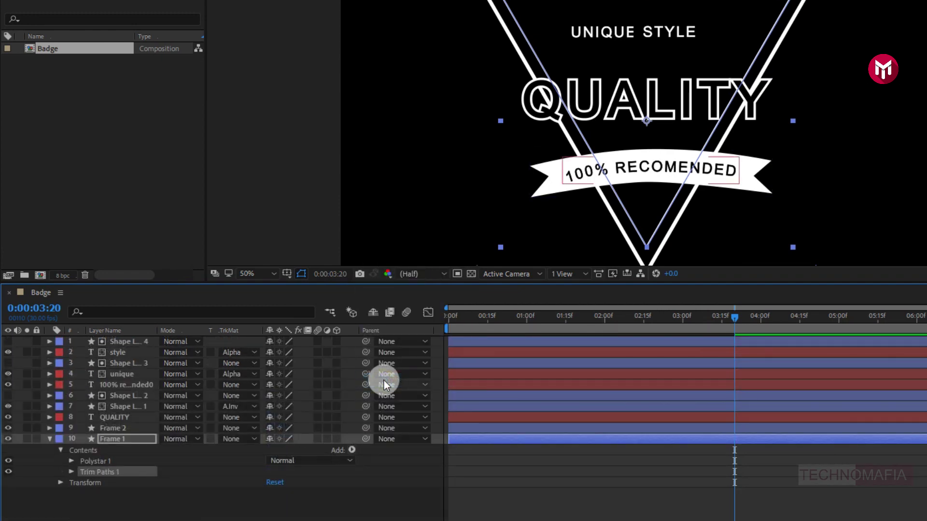
{"action": "left_click", "coordinate": [74, 489]}
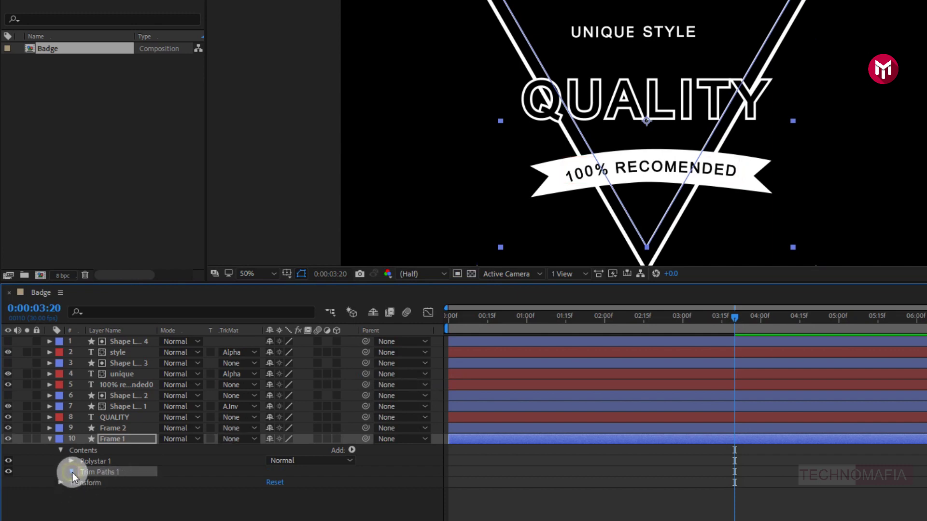
{"action": "left_click", "coordinate": [71, 471]}
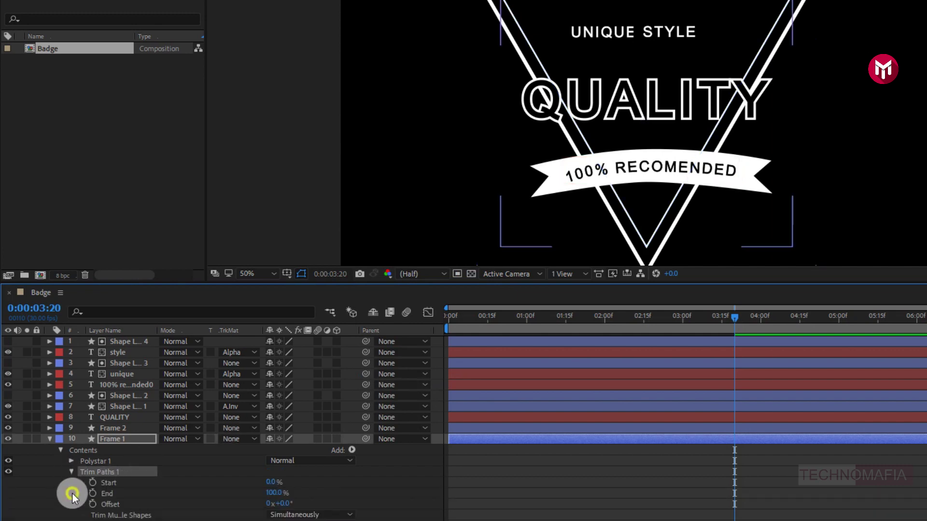
{"action": "left_click", "coordinate": [72, 493]}
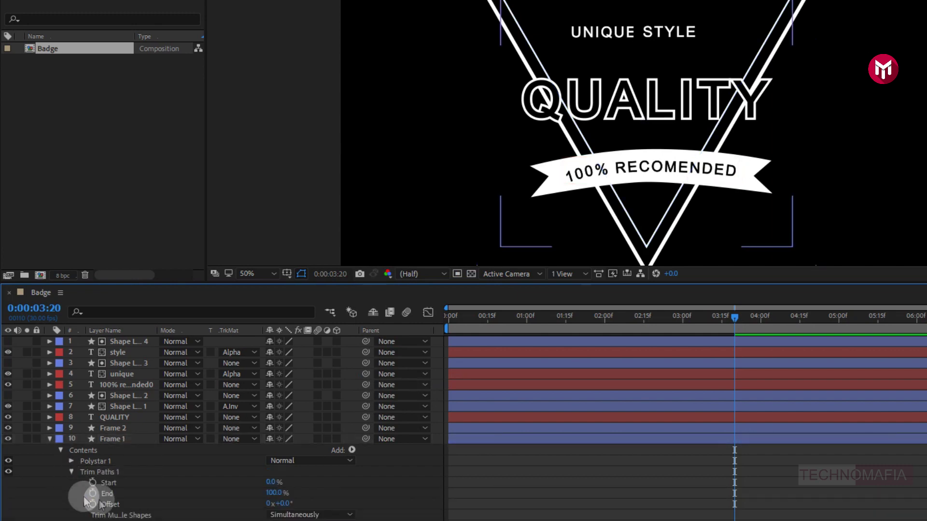
At 3:00, create keyframes for Frame 1's Trim Paths Start and End, with End set to 0%.
{"action": "left_click", "coordinate": [683, 320]}
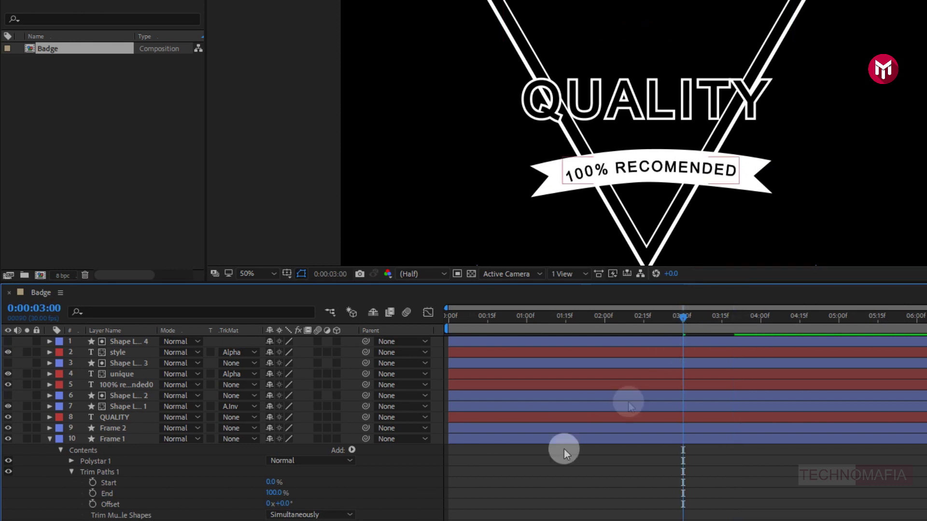
{"action": "left_click", "coordinate": [107, 496]}
{"action": "left_click", "coordinate": [92, 483]}
{"action": "left_click", "coordinate": [94, 493]}
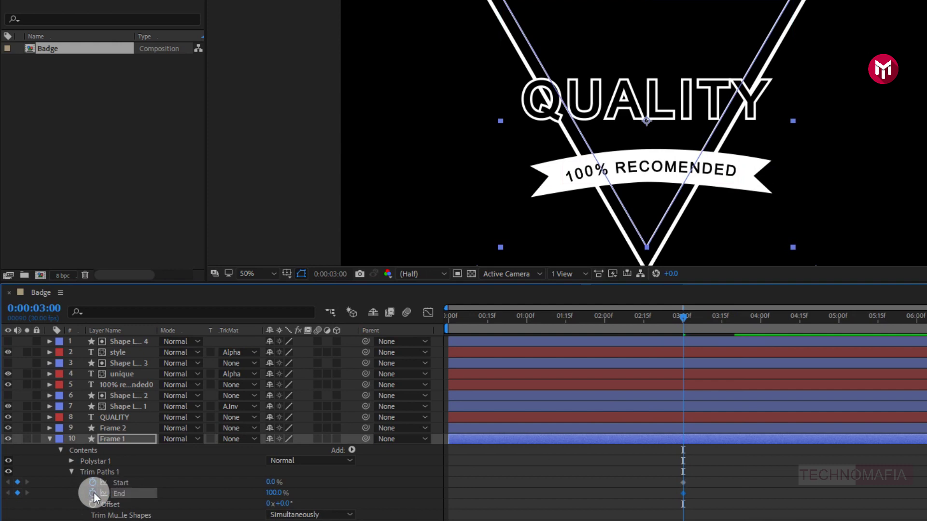
{"action": "left_click", "coordinate": [270, 493]}
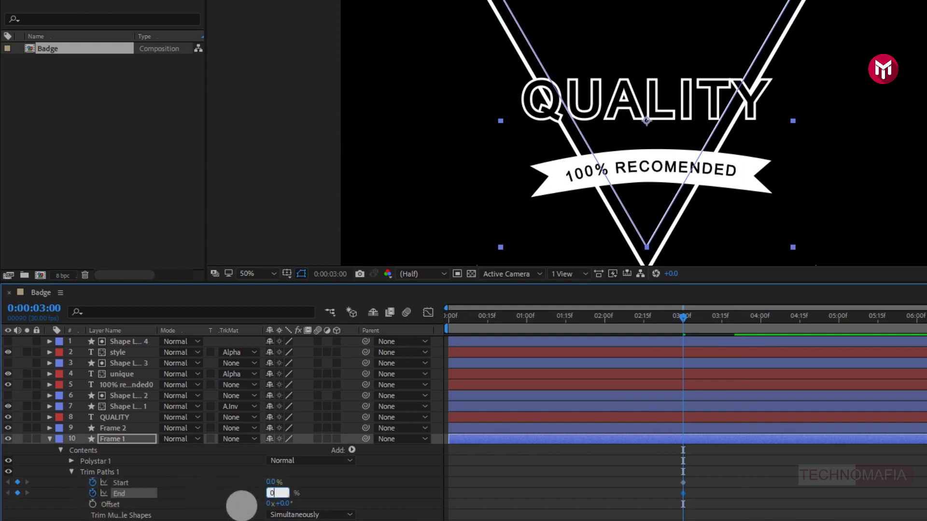
{"action": "type", "text": "0"}
{"action": "key", "text": "Return"}
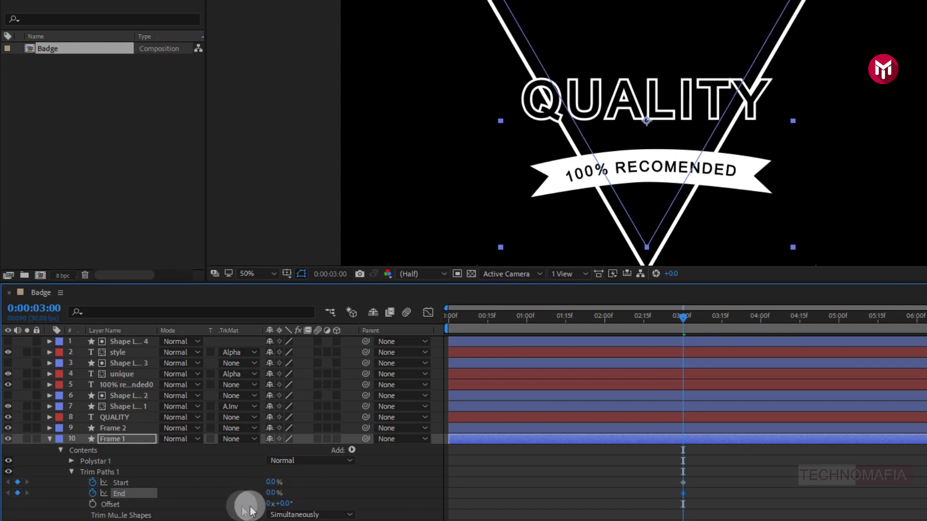
At 3:20, set Frame 1's Trim Paths Start to 100%.
{"action": "left_click", "coordinate": [737, 317]}
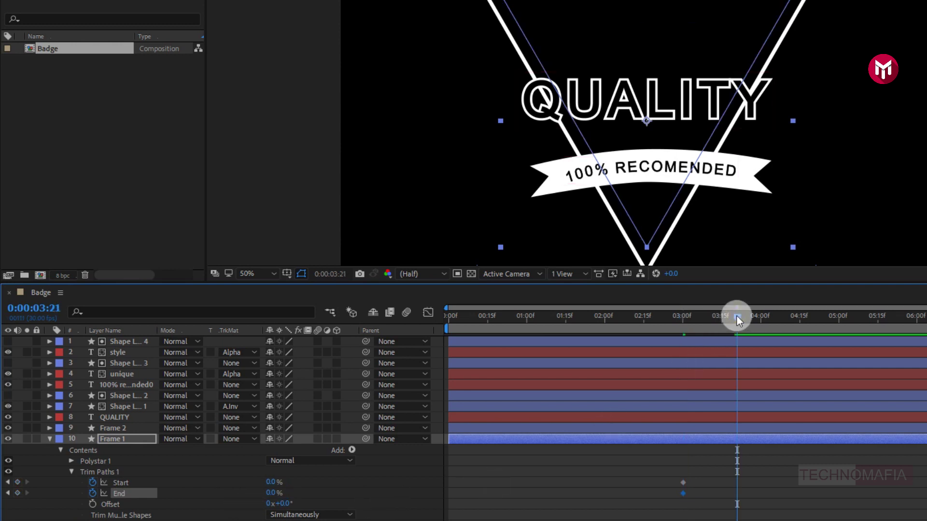
{"action": "left_click", "coordinate": [735, 317]}
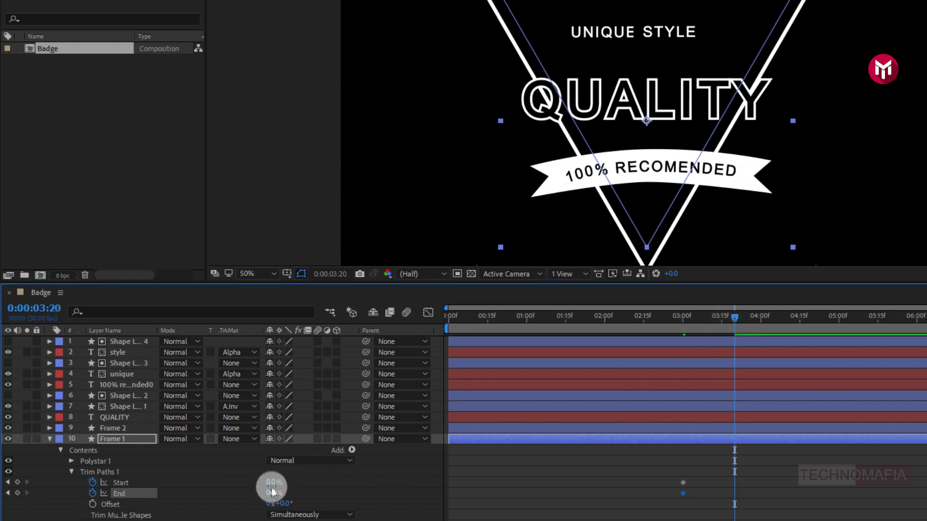
{"action": "left_click_drag", "start_coordinate": [270, 482], "coordinate": [365, 473]}
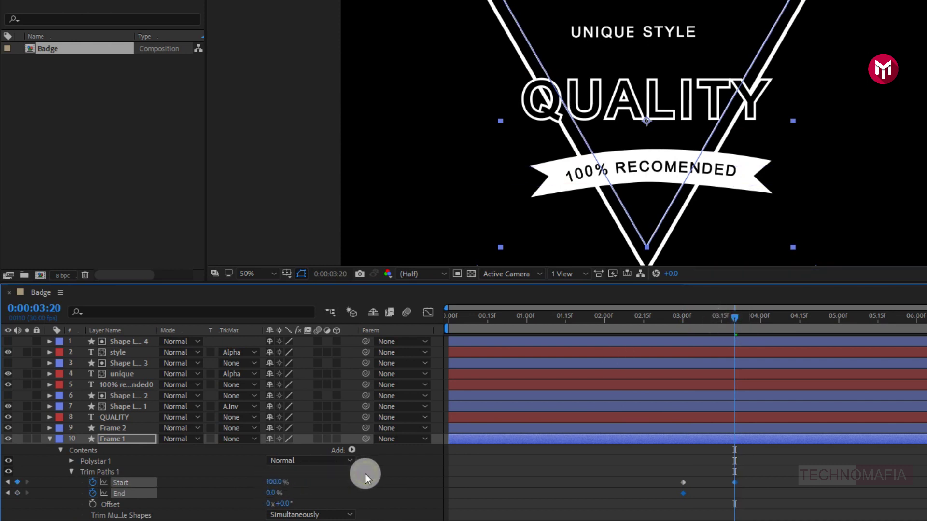
At 3:25, add a hold keyframe for Frame 1's Trim Paths Start and set End to 100%.
{"action": "left_click", "coordinate": [749, 320]}
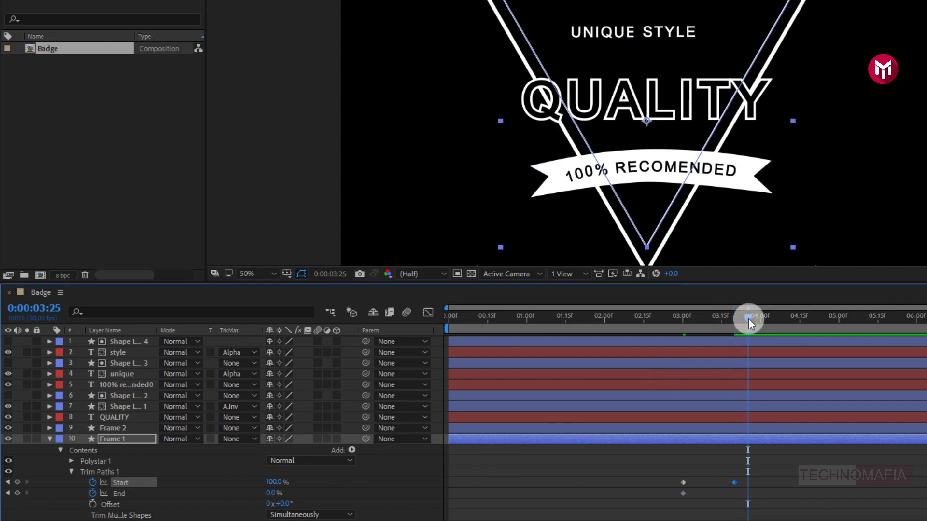
{"action": "left_click", "coordinate": [17, 483]}
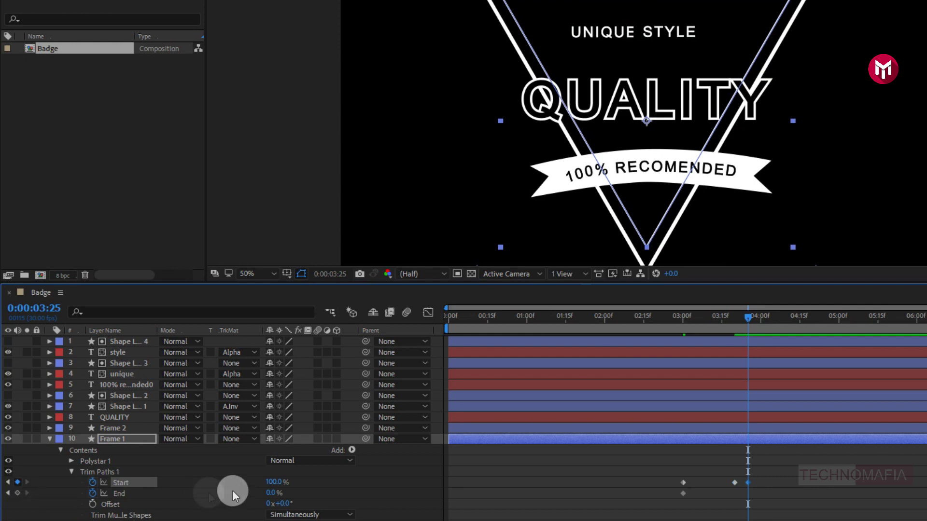
{"action": "left_click_drag", "start_coordinate": [270, 493], "coordinate": [366, 490]}
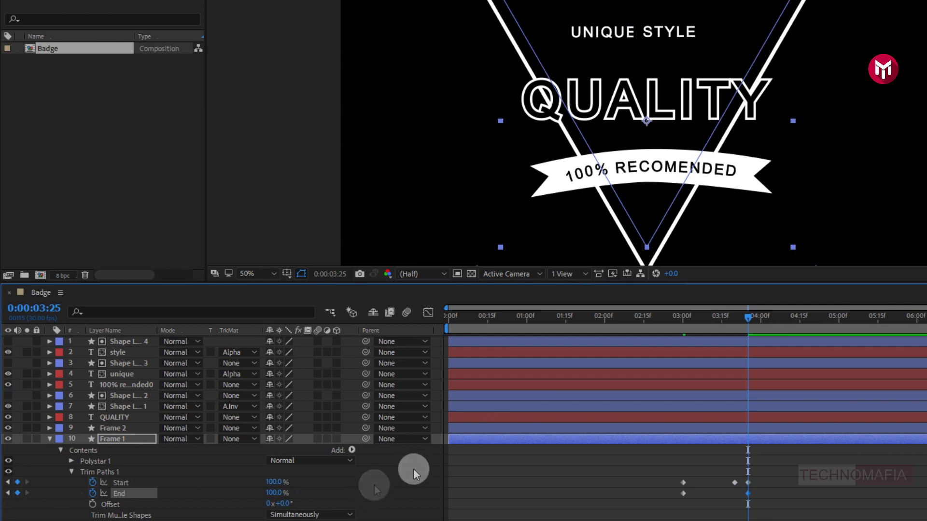
At 4:00, set both End and Start of Frame 1's Trim Paths to 0%.
{"action": "left_click", "coordinate": [746, 334]}
{"action": "left_click", "coordinate": [761, 320]}
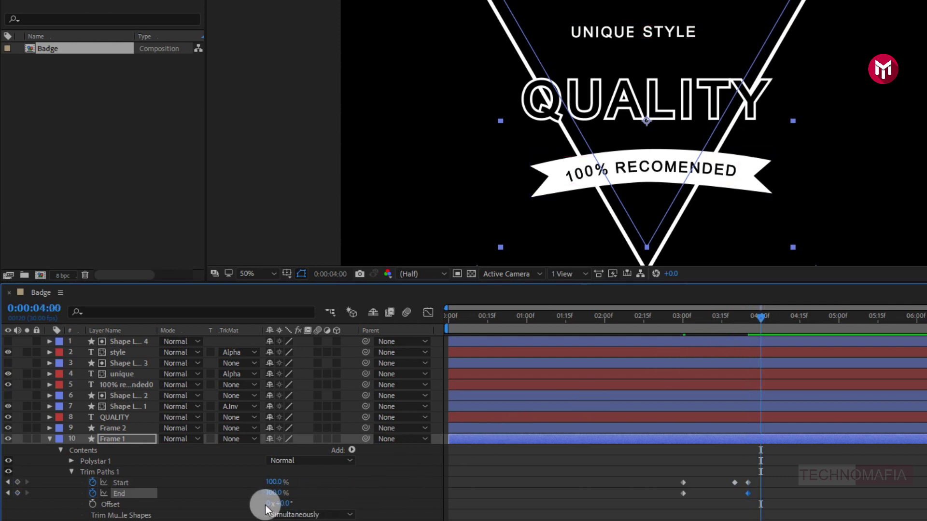
{"action": "left_click_drag", "start_coordinate": [271, 495], "coordinate": [207, 497]}
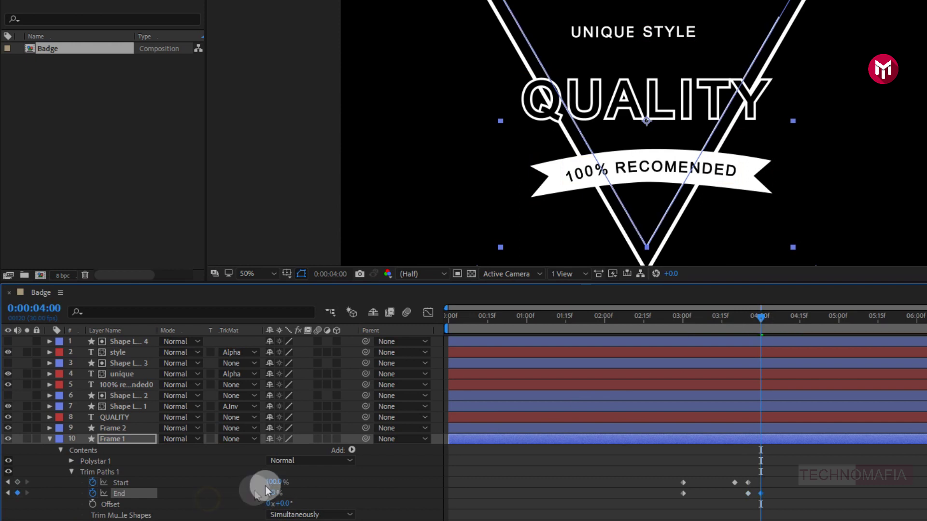
{"action": "left_click_drag", "start_coordinate": [269, 482], "coordinate": [177, 491]}
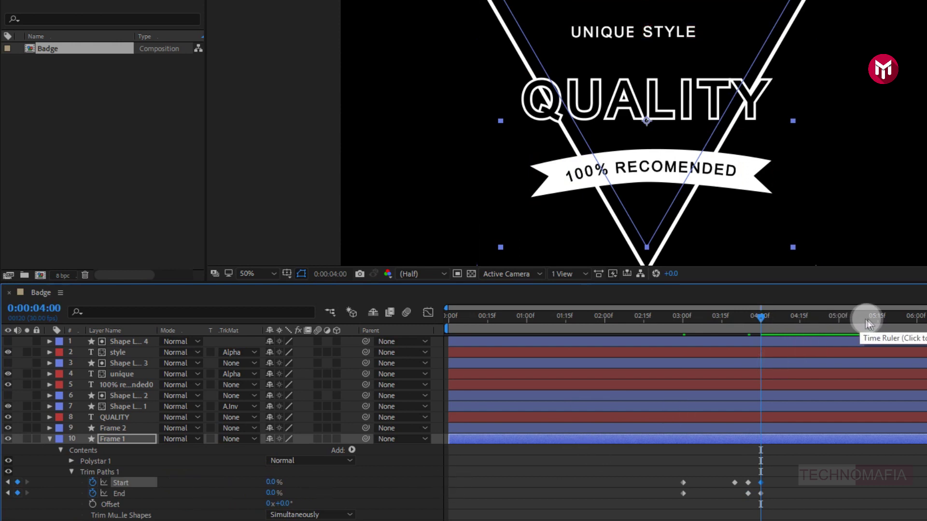
At 5:20, set Frame 1's Trim Paths End to 100%.
{"action": "left_click", "coordinate": [894, 317]}
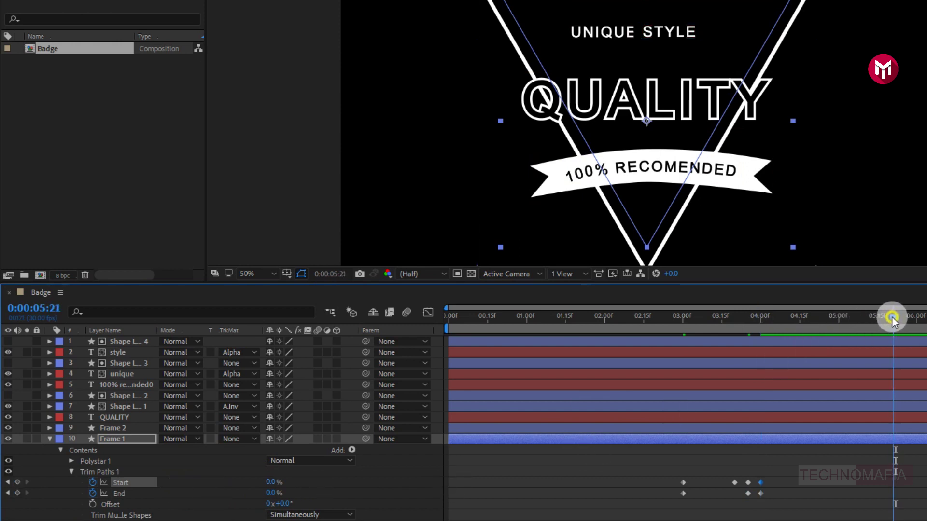
{"action": "left_click", "coordinate": [889, 318]}
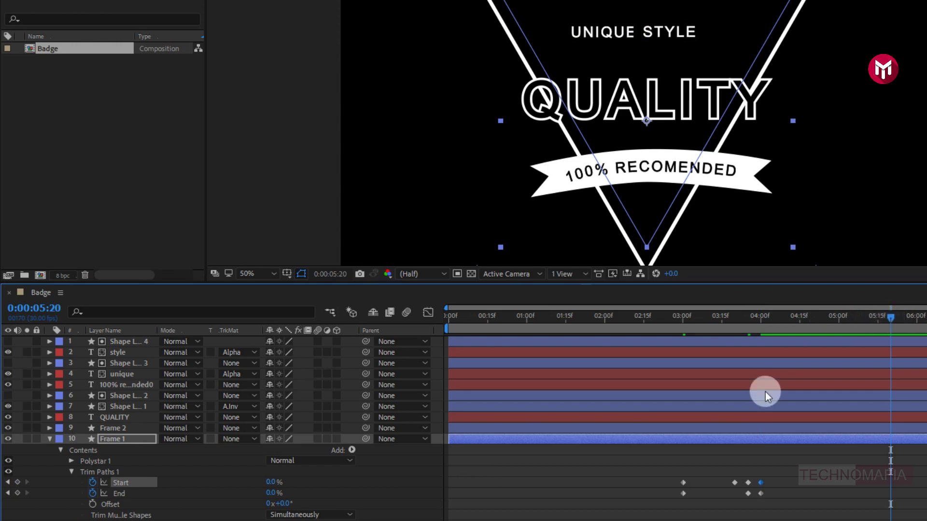
{"action": "left_click_drag", "start_coordinate": [269, 493], "coordinate": [373, 494]}
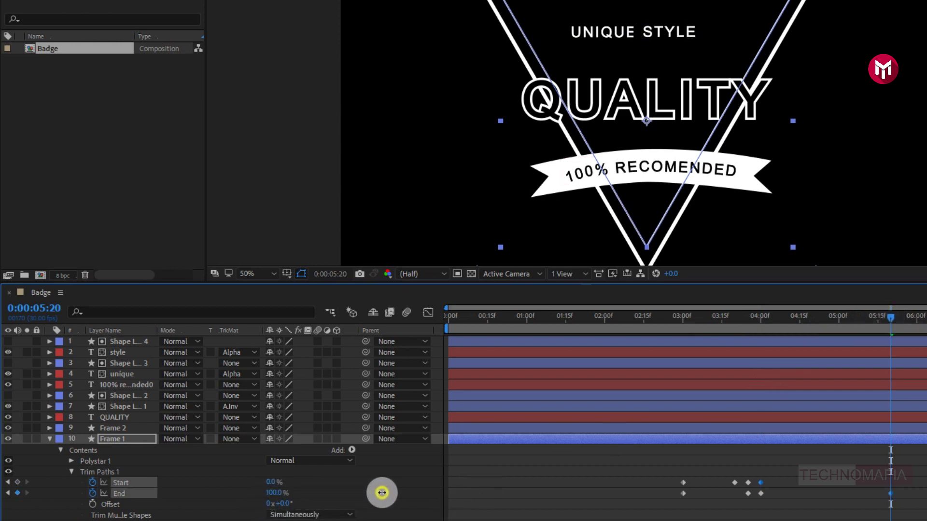
Apply Easy Ease to all of Frame 1's Trim Paths keyframes and preview the animation.
{"action": "left_click_drag", "start_coordinate": [908, 500], "coordinate": [677, 479]}
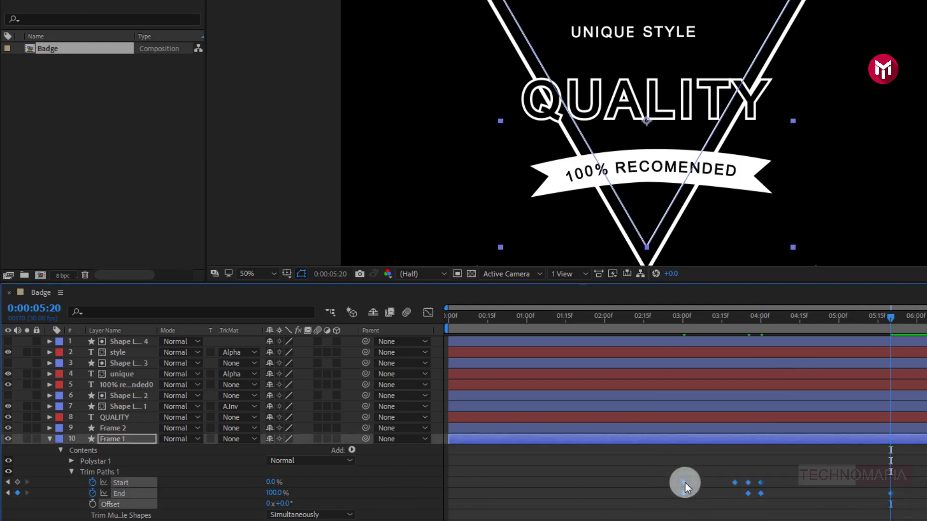
{"action": "right_click", "coordinate": [686, 483]}
{"action": "mouse_move", "coordinate": [754, 473]}
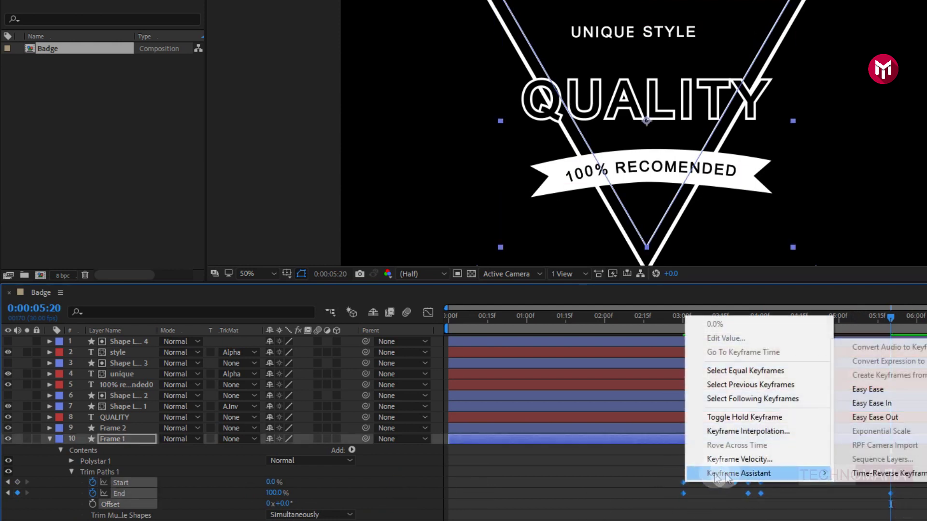
{"action": "left_click", "coordinate": [912, 408]}
{"action": "key", "text": "space"}
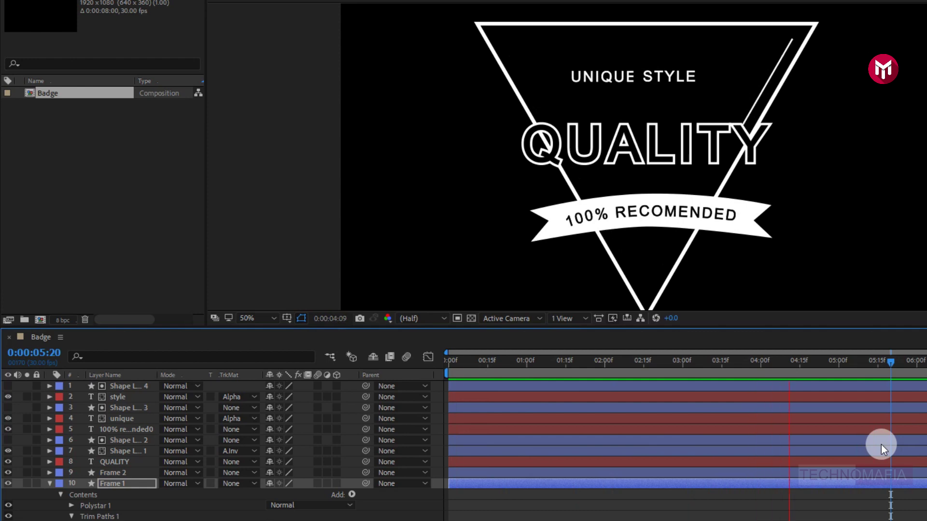
{"action": "key", "text": "space"}
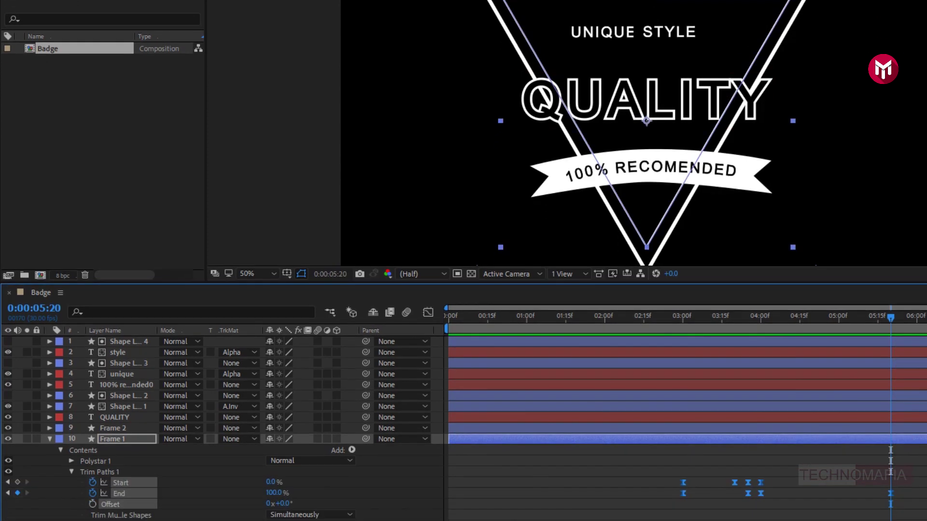
Limit the work area to about 2:05 through 6:03 and collapse the Frame 1 layer.
{"action": "left_click_drag", "start_coordinate": [922, 330], "coordinate": [615, 330]}
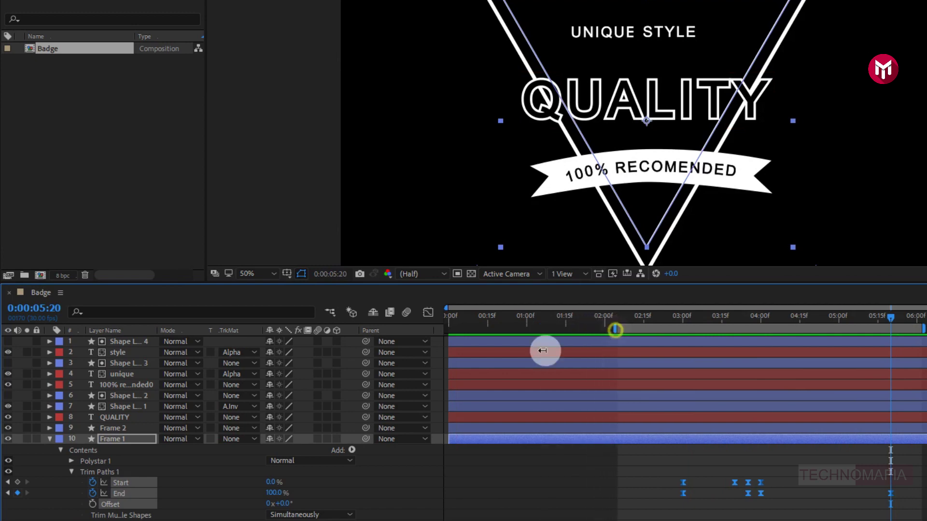
{"action": "left_click", "coordinate": [71, 471]}
{"action": "left_click", "coordinate": [71, 460]}
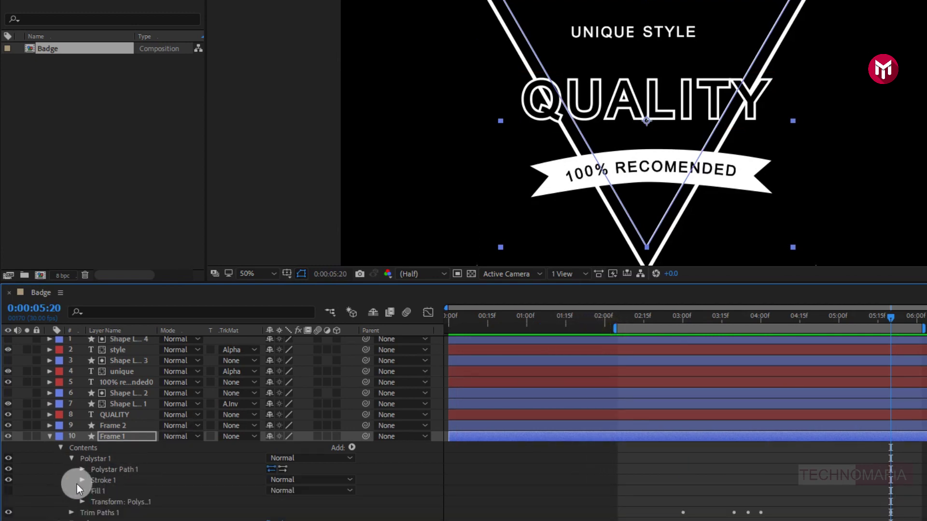
{"action": "left_click", "coordinate": [51, 436]}
Add Trim Paths to the Frame 2 layer, expand its properties and collapse the layer's Transform group.
{"action": "left_click", "coordinate": [115, 430]}
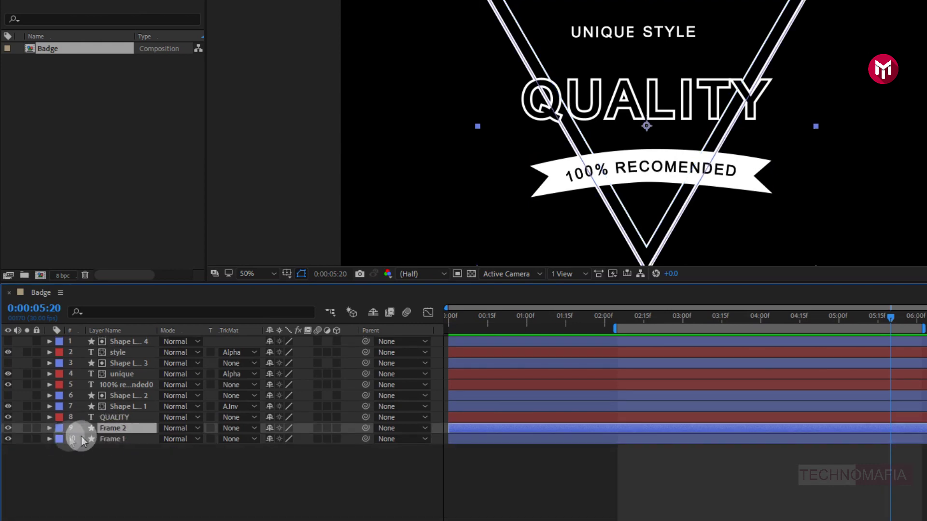
{"action": "left_click", "coordinate": [50, 429]}
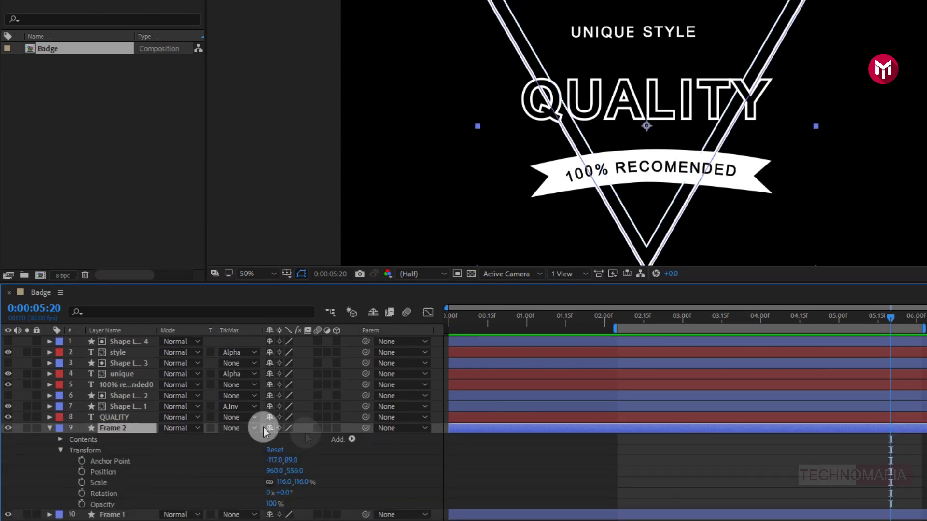
{"action": "left_click", "coordinate": [353, 440]}
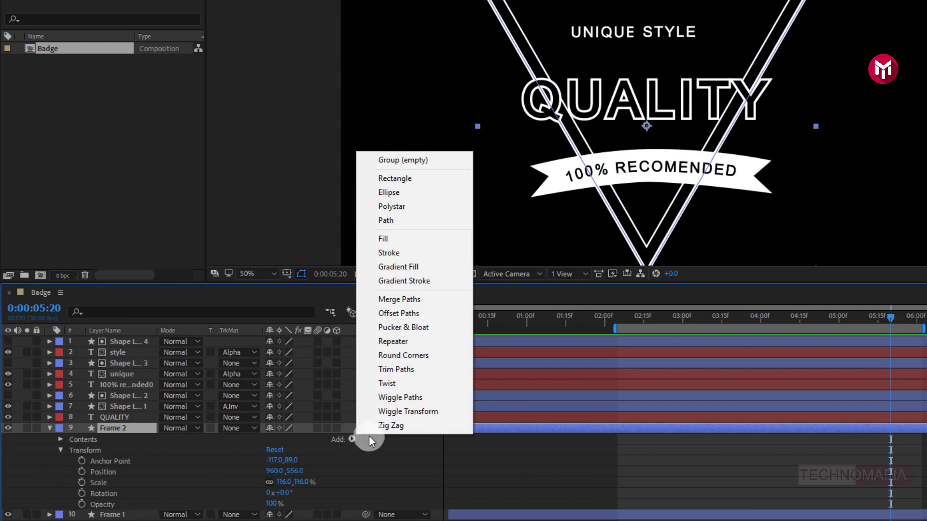
{"action": "left_click", "coordinate": [397, 368]}
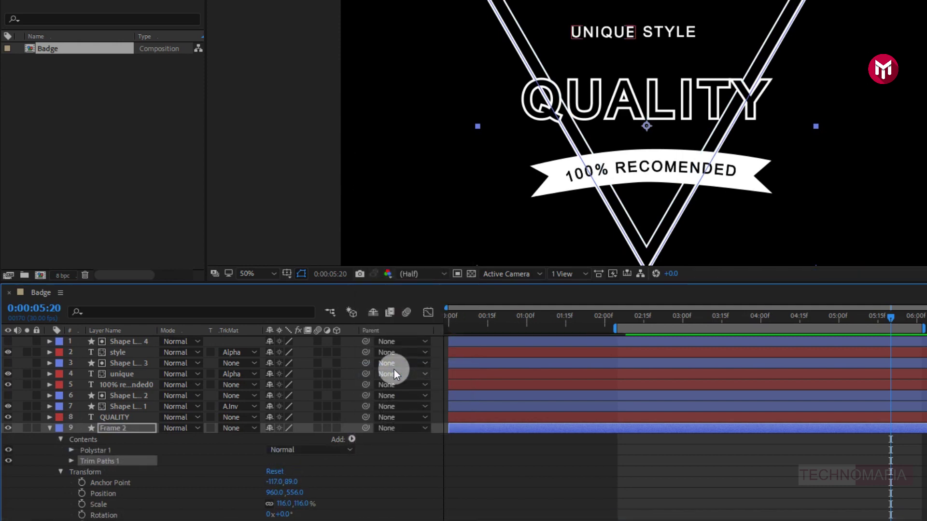
{"action": "left_click", "coordinate": [83, 470]}
{"action": "left_click", "coordinate": [60, 472]}
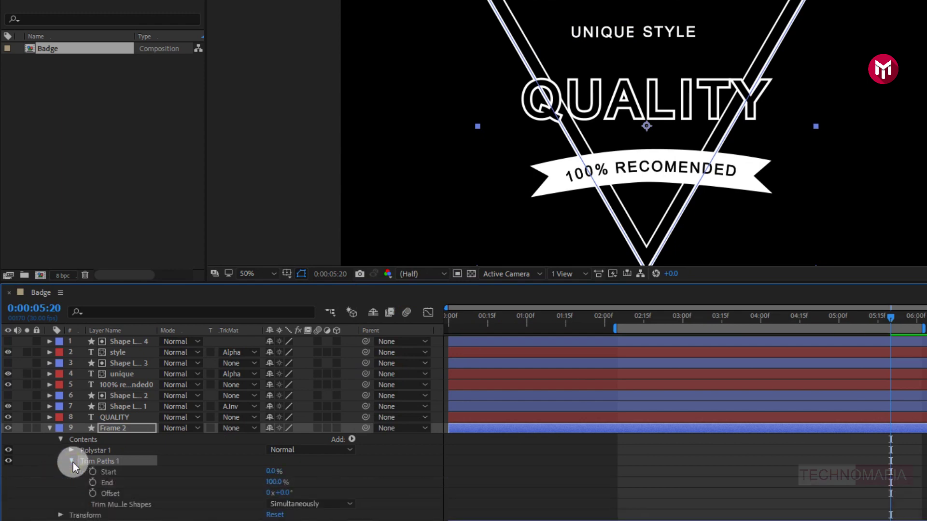
Animate Frame 2's Trim Paths Start from 100% at 4:00 to 0% at 5:20.
{"action": "left_click", "coordinate": [761, 319]}
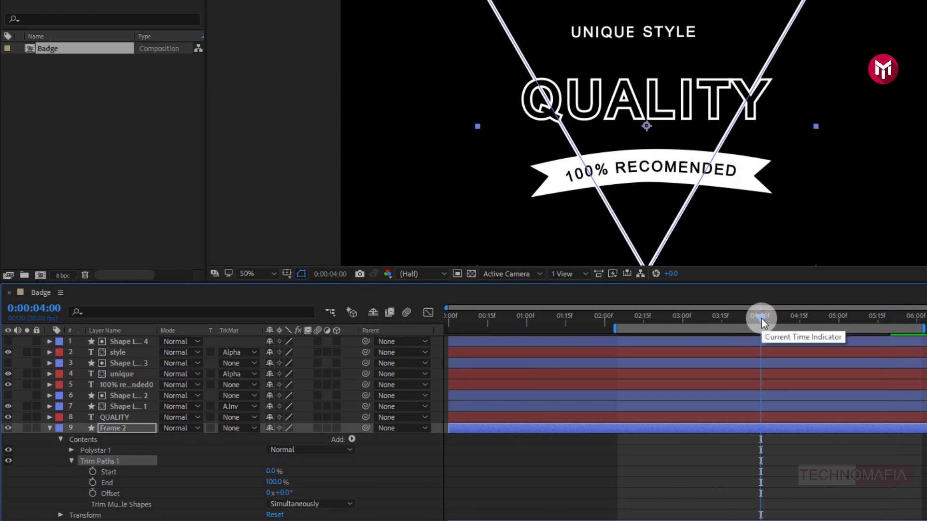
{"action": "left_click", "coordinate": [93, 472]}
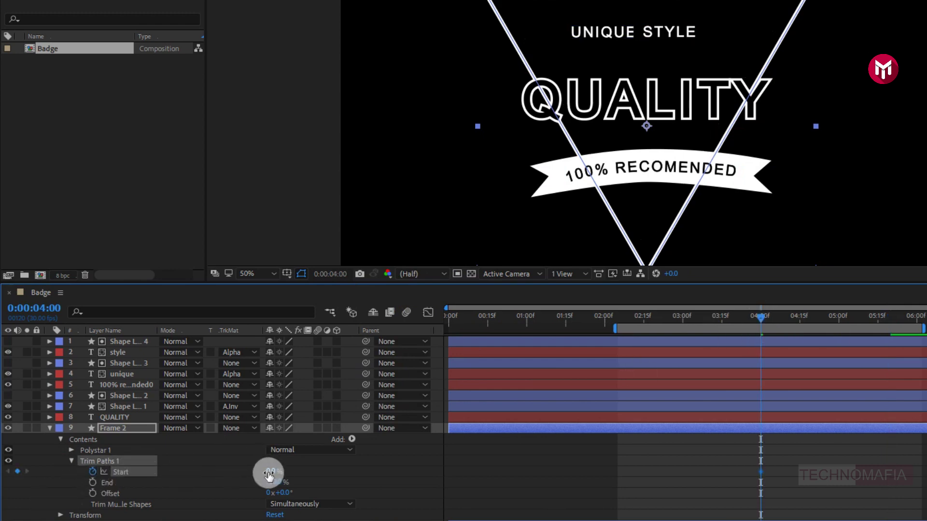
{"action": "left_click_drag", "start_coordinate": [265, 472], "coordinate": [429, 471]}
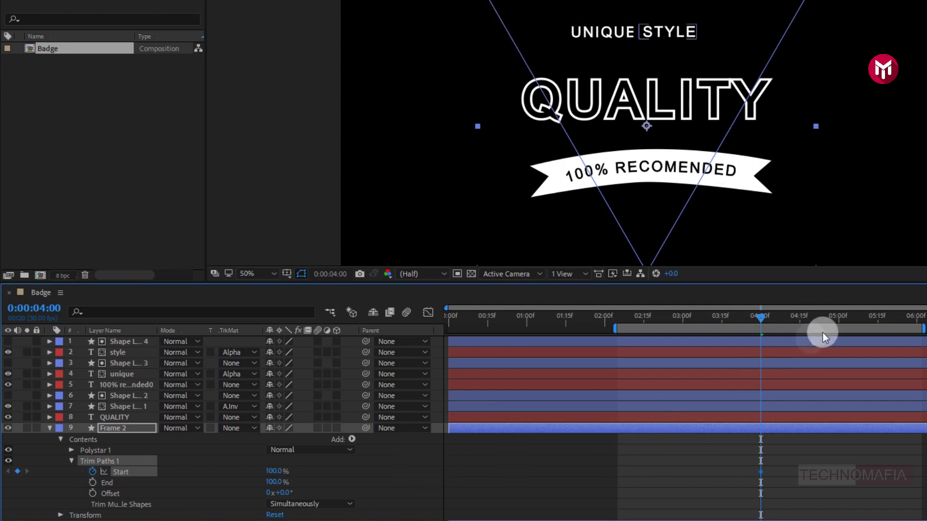
{"action": "left_click_drag", "start_coordinate": [895, 318], "coordinate": [891, 320]}
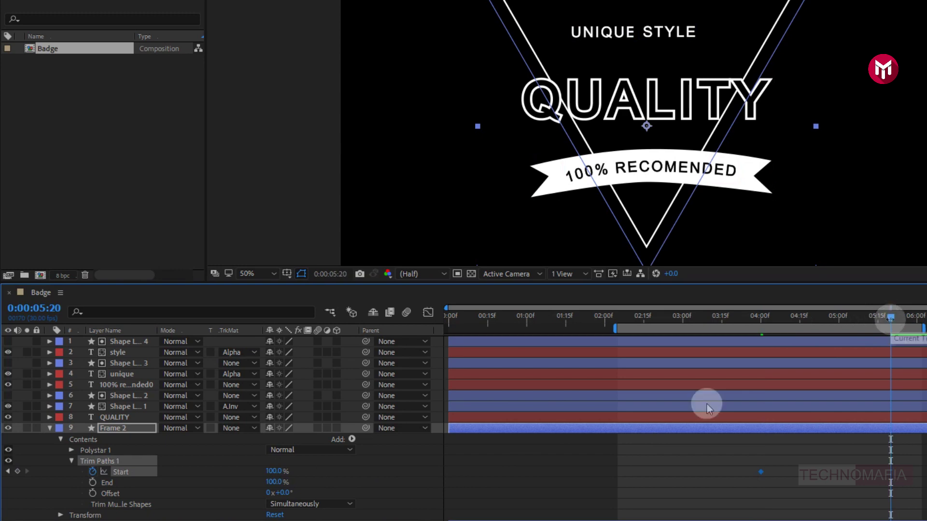
{"action": "left_click_drag", "start_coordinate": [277, 471], "coordinate": [177, 474]}
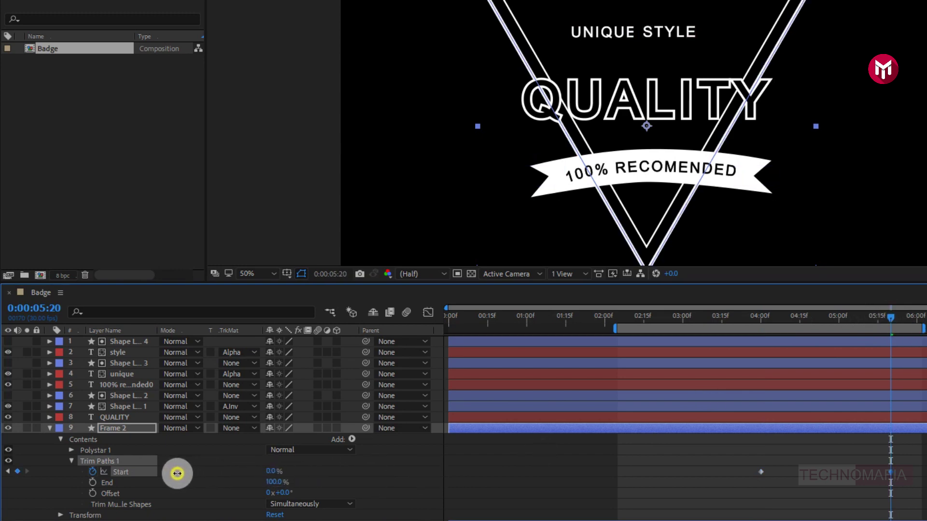
Apply Easy Ease to both Trim Paths Start keyframes of Frame 2, collapse the layer and preview the animation.
{"action": "left_click", "coordinate": [752, 483]}
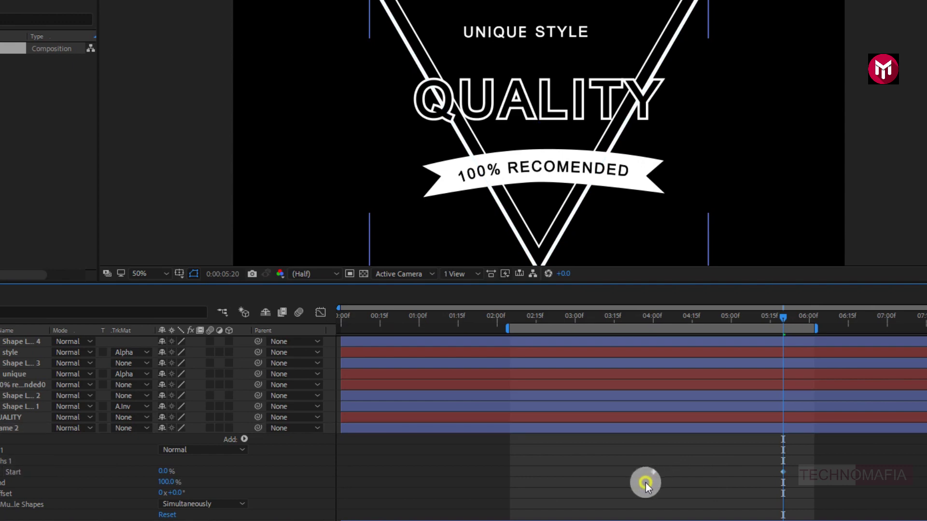
{"action": "left_click_drag", "start_coordinate": [645, 483], "coordinate": [647, 477]}
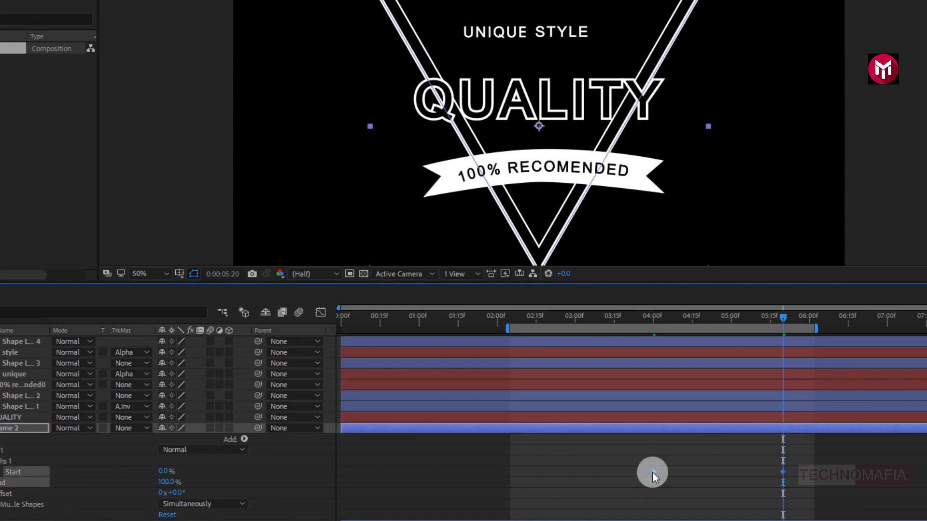
{"action": "right_click", "coordinate": [653, 471]}
{"action": "mouse_move", "coordinate": [691, 467]}
{"action": "left_click", "coordinate": [835, 383]}
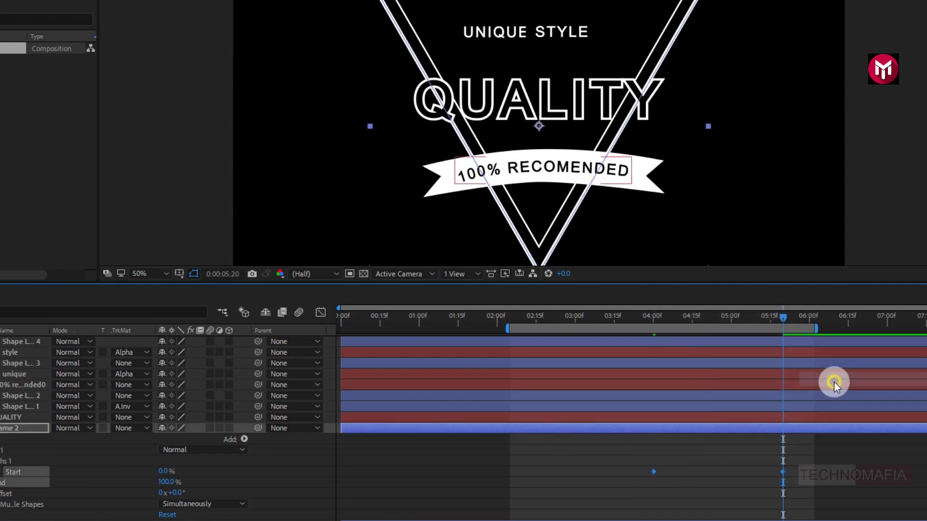
{"action": "key", "text": "u"}
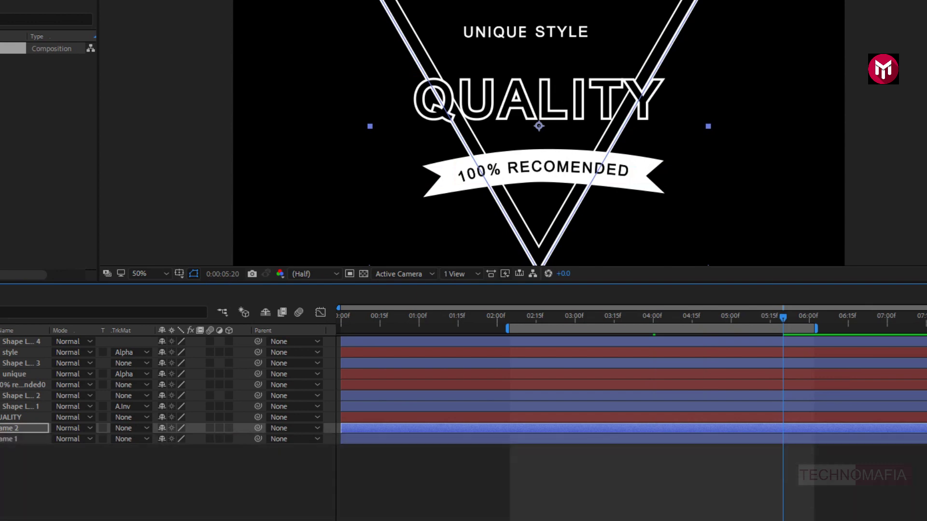
{"action": "left_click", "coordinate": [22, 463]}
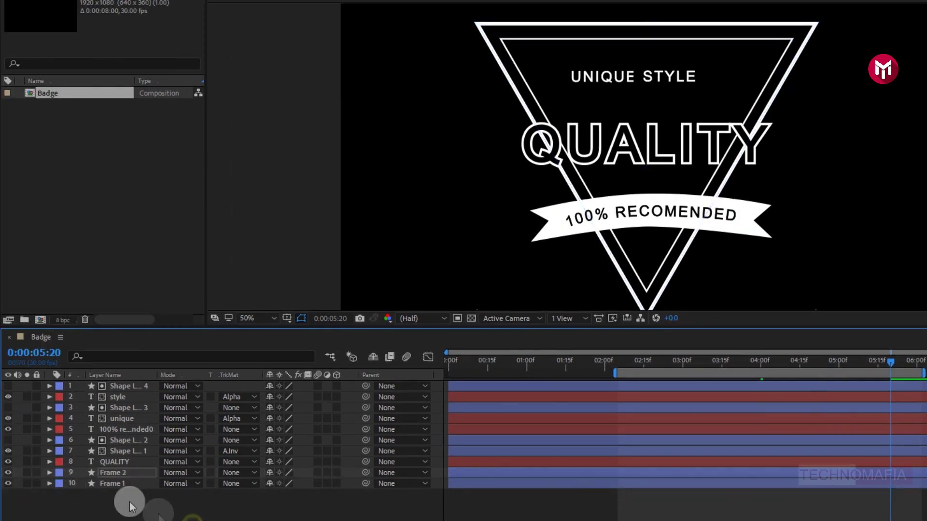
{"action": "key", "text": "space"}
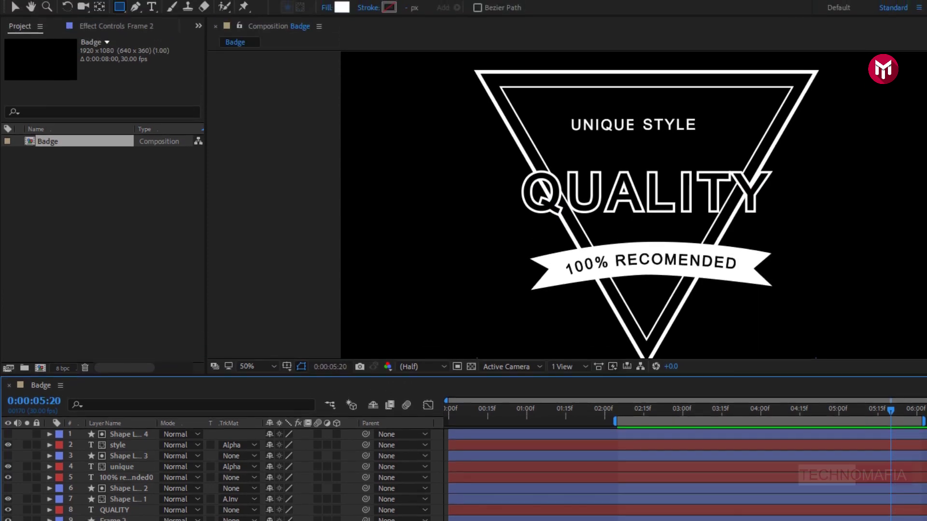
Draw a closed white shape with the Pen tool over the middle of the ribbon banner, covering where the triangle frames cross it.
{"action": "left_click", "coordinate": [134, 13]}
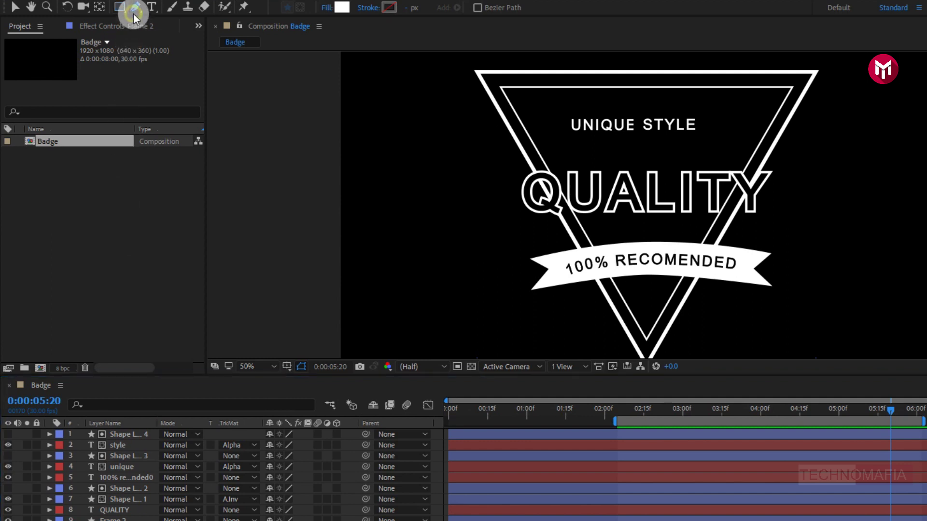
{"action": "left_click", "coordinate": [705, 284]}
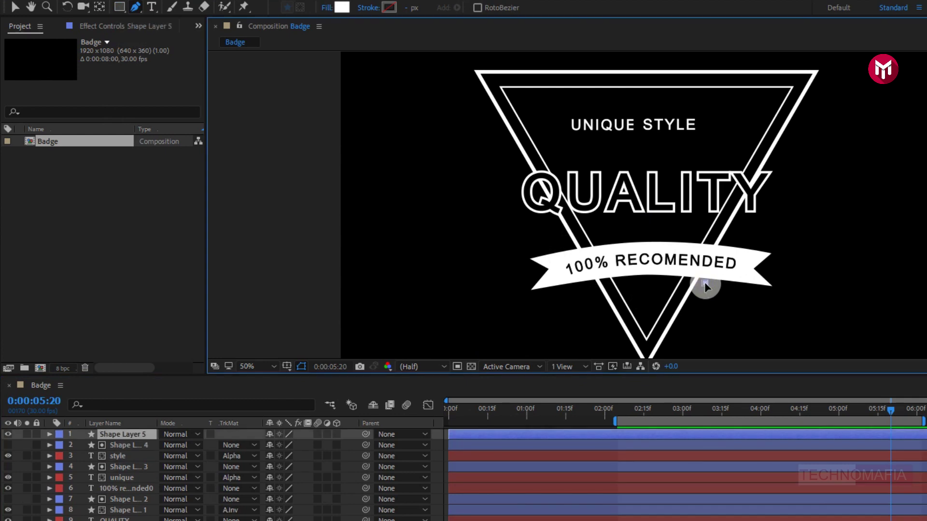
{"action": "left_click", "coordinate": [670, 281]}
{"action": "left_click", "coordinate": [631, 283]}
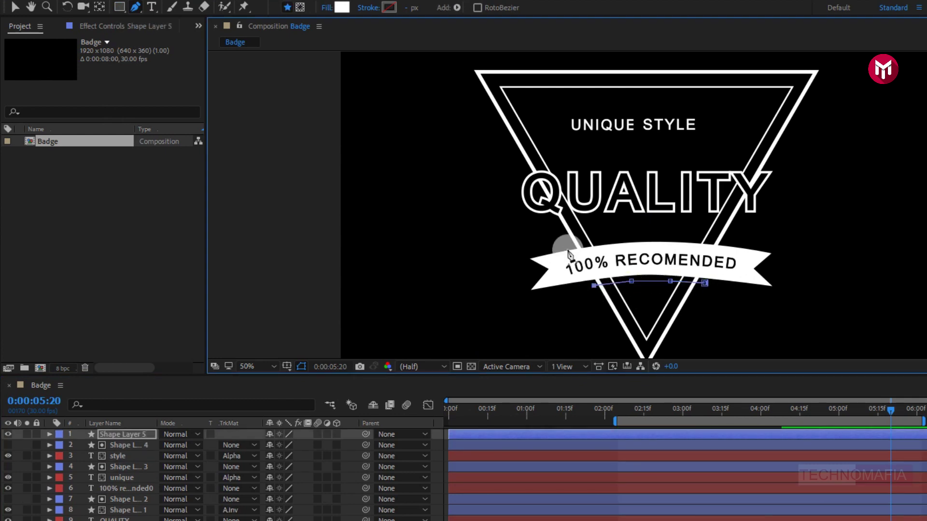
{"action": "left_click_drag", "start_coordinate": [566, 248], "coordinate": [602, 240]}
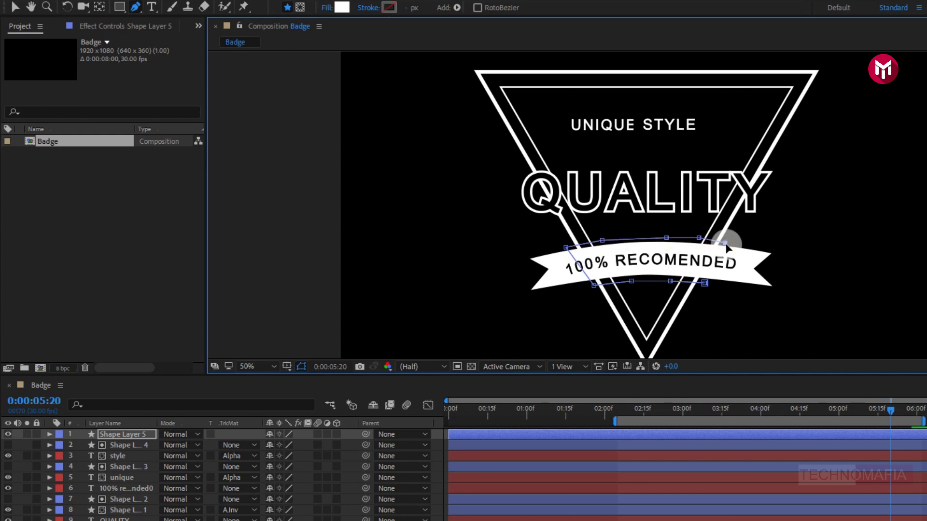
{"action": "left_click", "coordinate": [705, 284]}
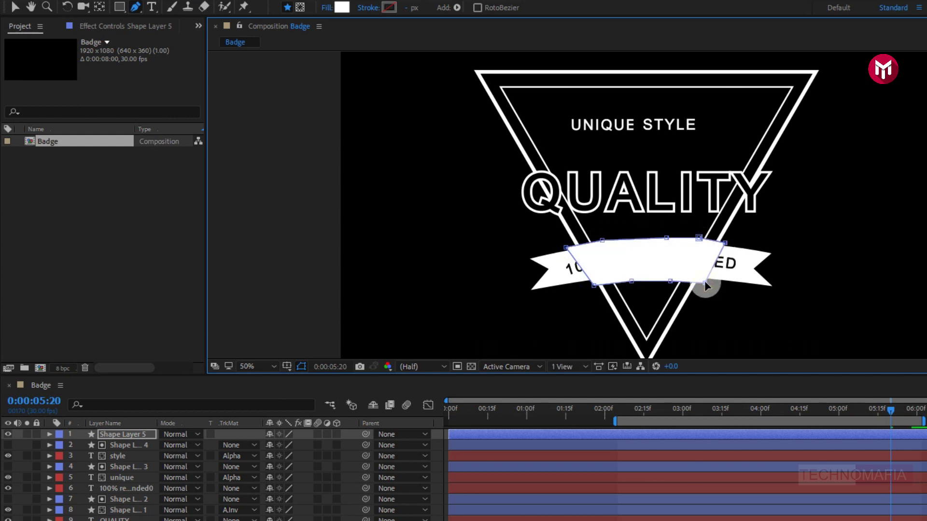
Draw a second closed Pen shape around the whole QUALITY text on the same shape layer.
{"action": "left_click", "coordinate": [759, 225]}
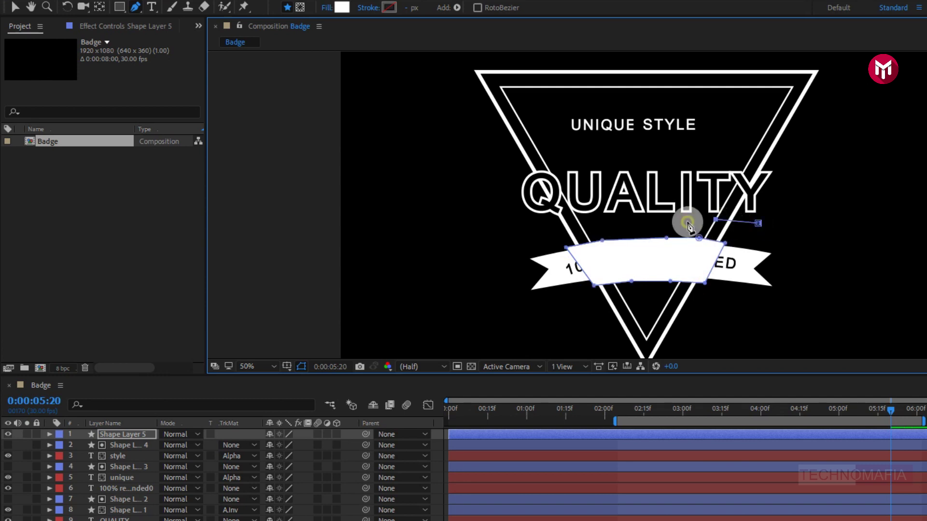
{"action": "left_click", "coordinate": [598, 223]}
{"action": "left_click", "coordinate": [565, 222]}
{"action": "left_click", "coordinate": [540, 222]}
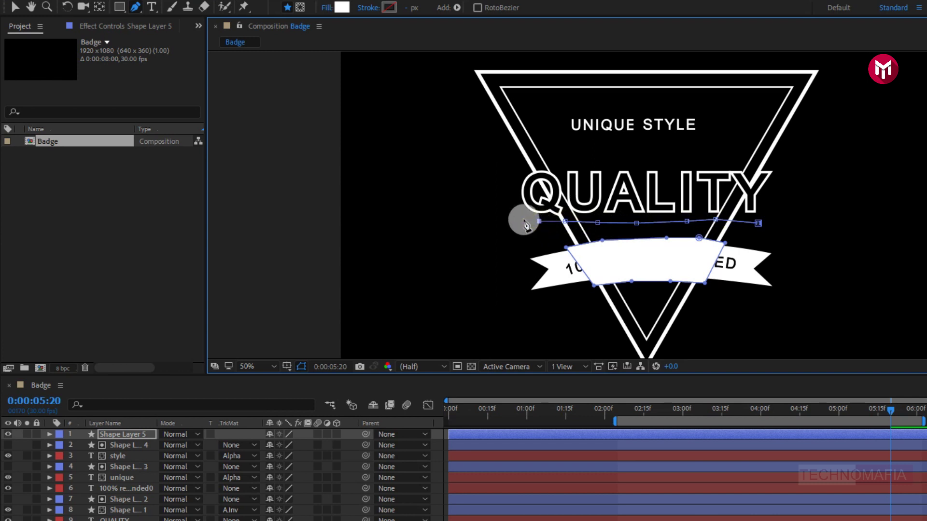
{"action": "left_click", "coordinate": [512, 178]}
{"action": "left_click", "coordinate": [556, 161]}
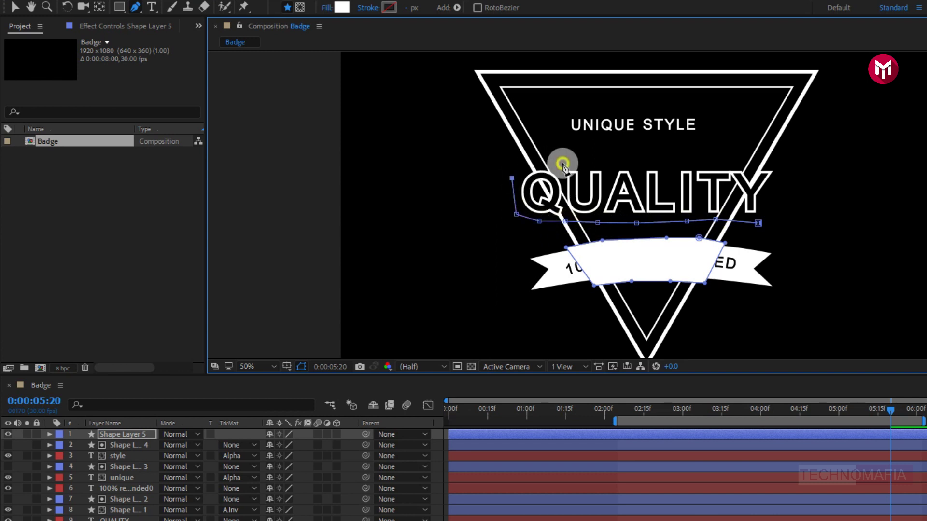
{"action": "left_click", "coordinate": [597, 165]}
{"action": "left_click", "coordinate": [655, 165]}
{"action": "left_click", "coordinate": [704, 165]}
{"action": "left_click", "coordinate": [736, 166]}
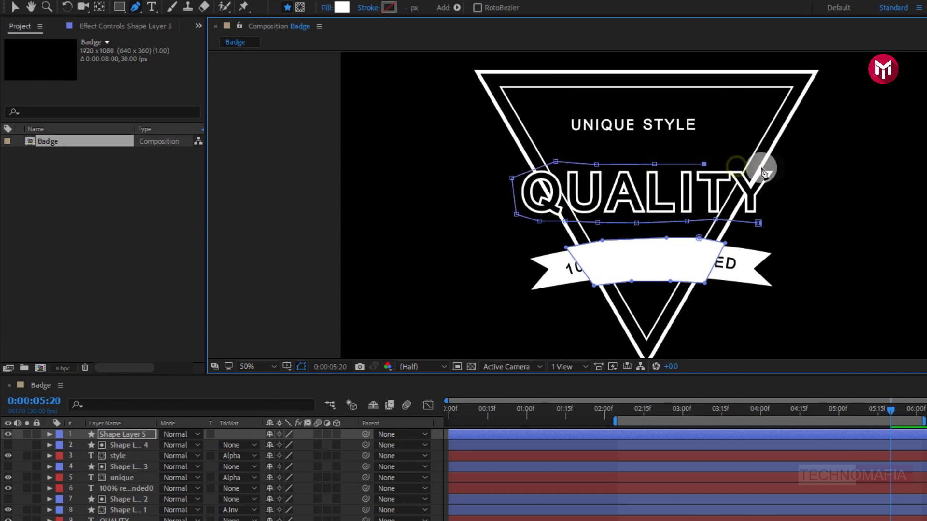
{"action": "left_click", "coordinate": [776, 167]}
{"action": "left_click", "coordinate": [778, 181]}
{"action": "left_click", "coordinate": [769, 200]}
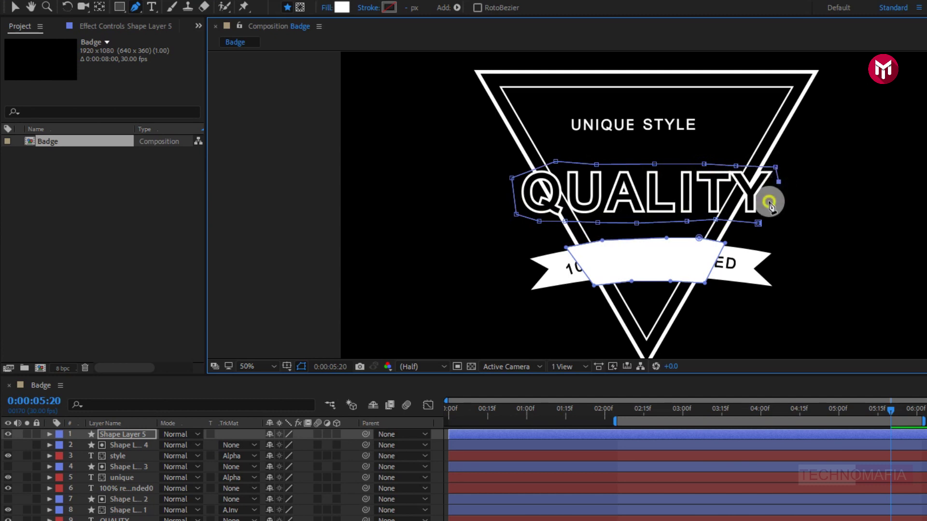
{"action": "left_click", "coordinate": [758, 225]}
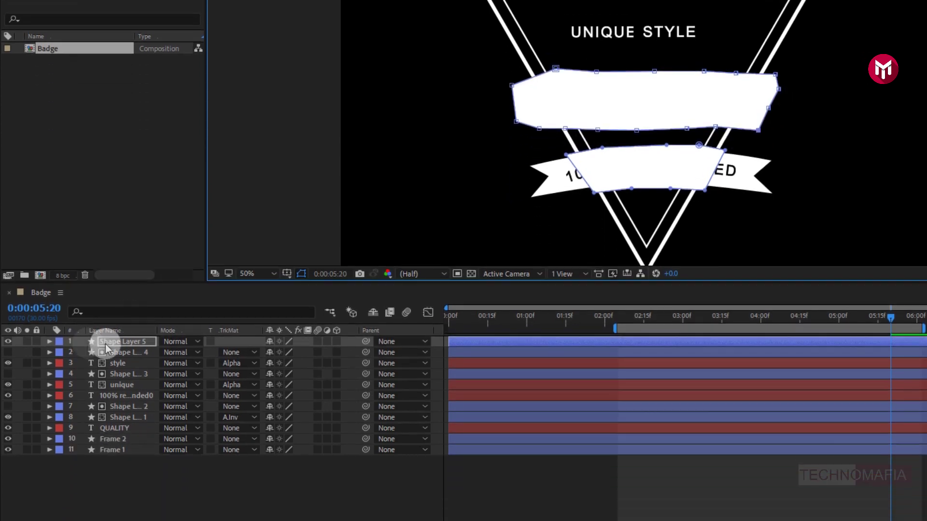
Place Shape Layer 5 directly above Frame 1 and set Frame 1's track matte to Alpha Inverted Matte using that shape layer.
{"action": "left_click", "coordinate": [109, 435]}
{"action": "left_click_drag", "start_coordinate": [109, 342], "coordinate": [128, 447]}
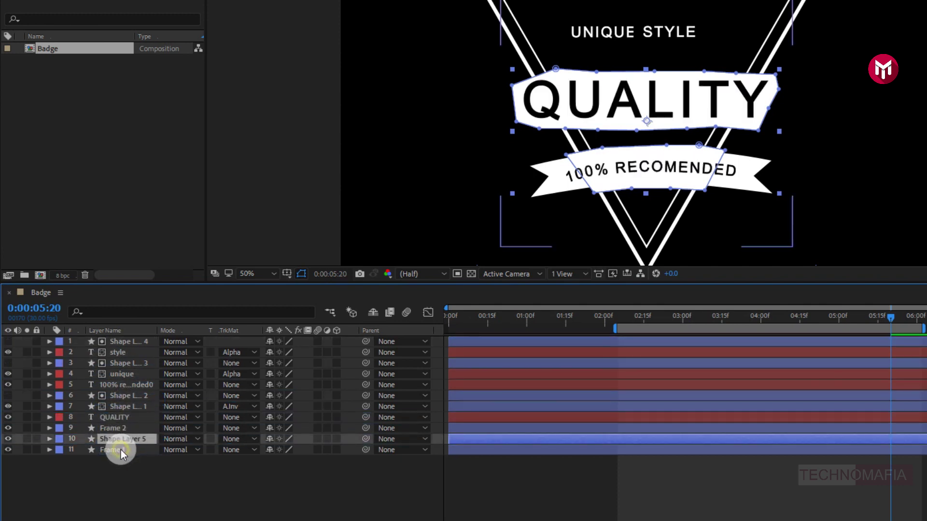
{"action": "left_click", "coordinate": [120, 450]}
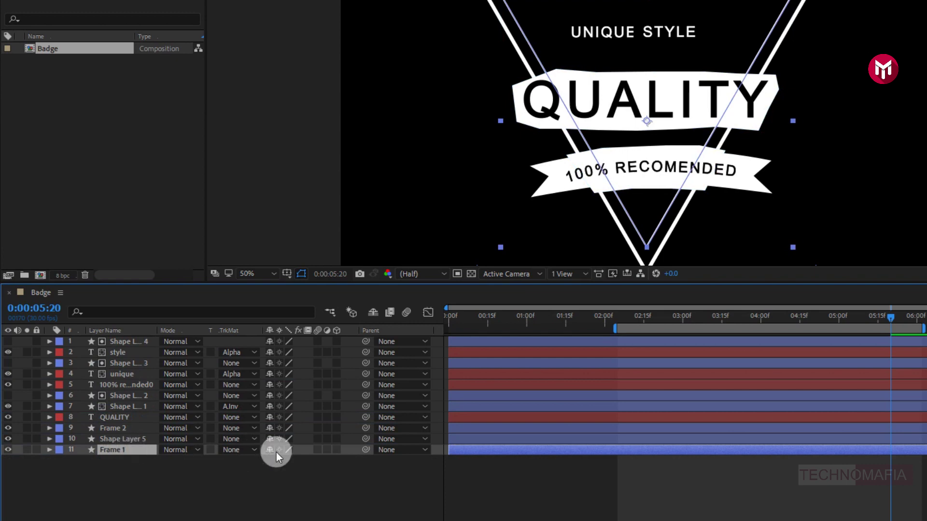
{"action": "left_click", "coordinate": [224, 452]}
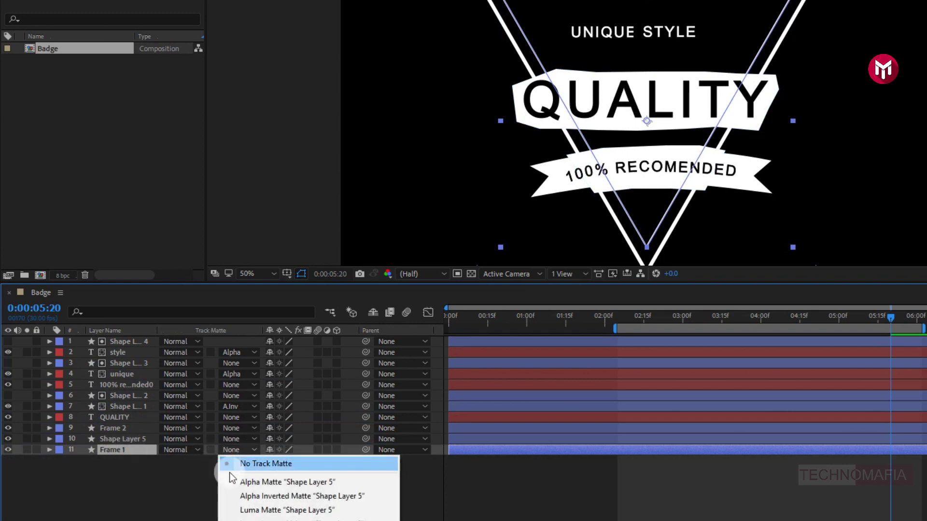
{"action": "left_click", "coordinate": [234, 496]}
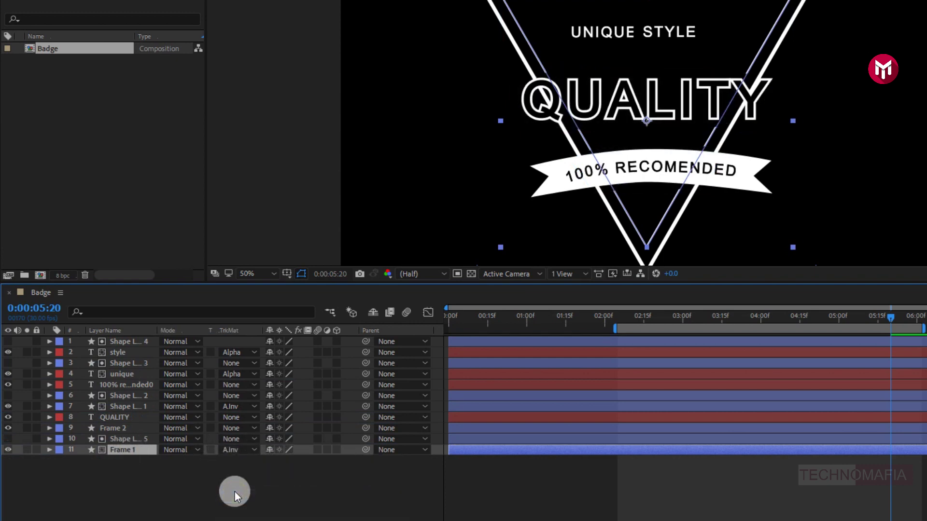
Duplicate Shape Layer 5, place the copy directly above Frame 2 and set Frame 2's track matte to Alpha Inverted Matte.
{"action": "left_click", "coordinate": [131, 439]}
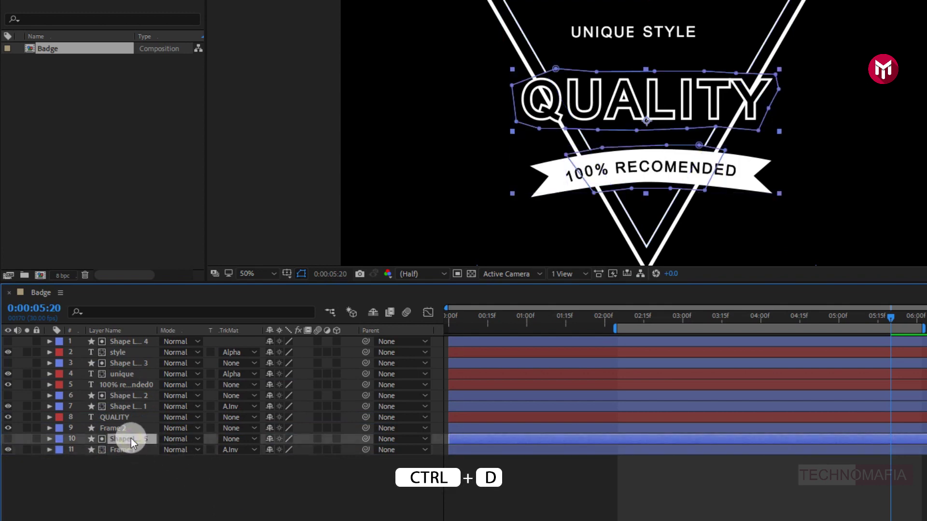
{"action": "key", "text": "ctrl+d"}
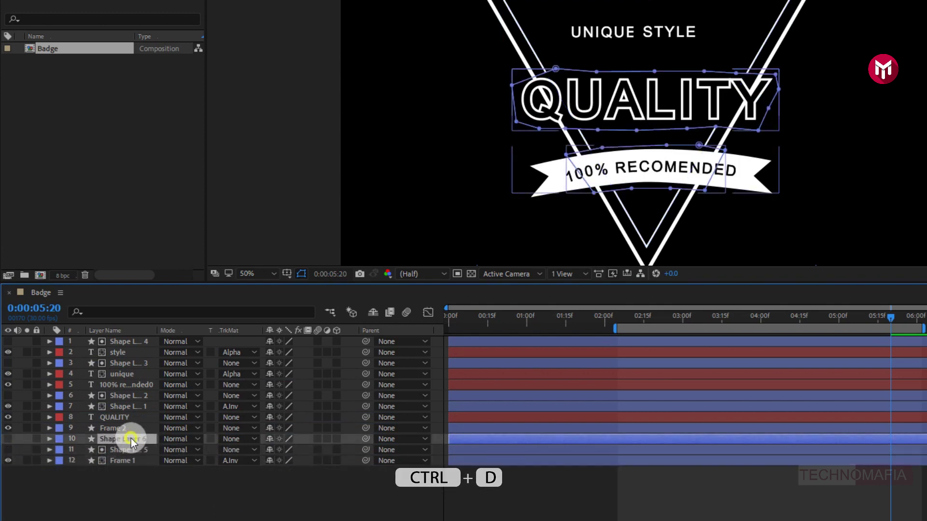
{"action": "left_click_drag", "start_coordinate": [131, 427], "coordinate": [132, 428]}
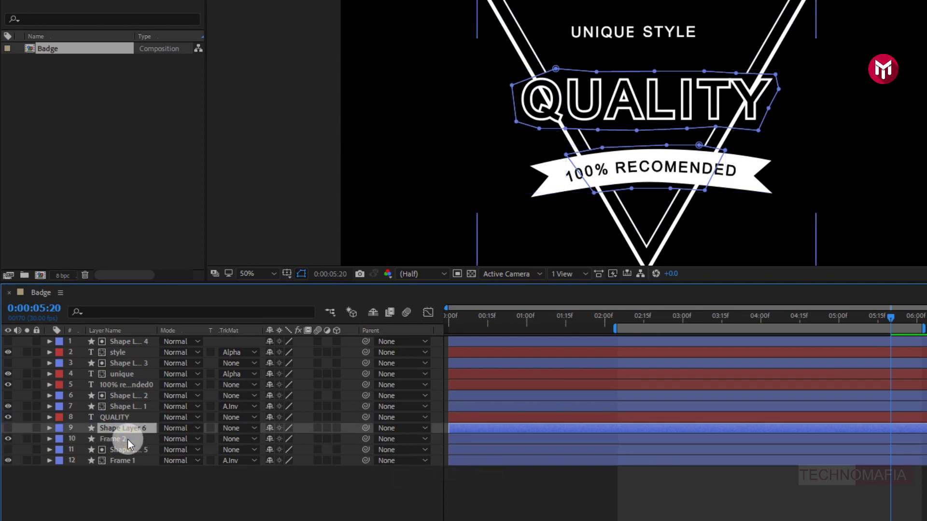
{"action": "left_click", "coordinate": [128, 439]}
{"action": "left_click", "coordinate": [222, 439]}
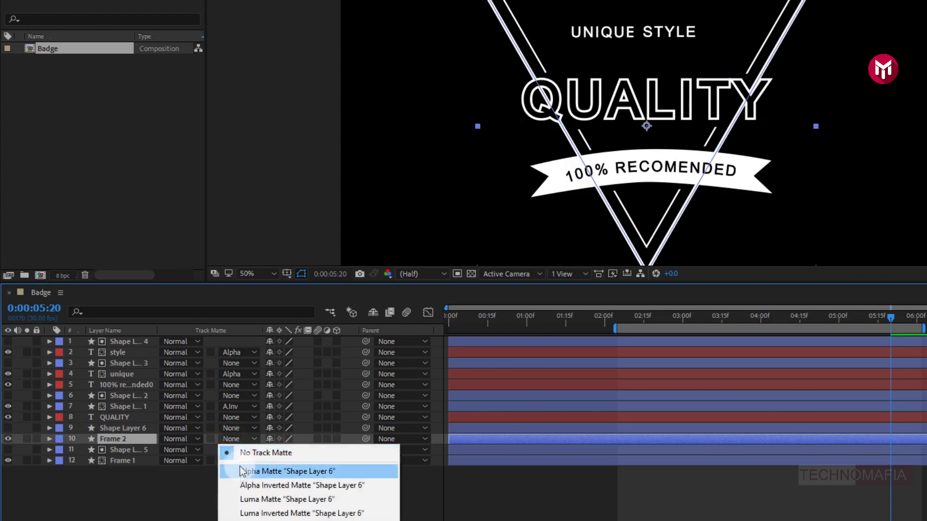
{"action": "left_click", "coordinate": [242, 485]}
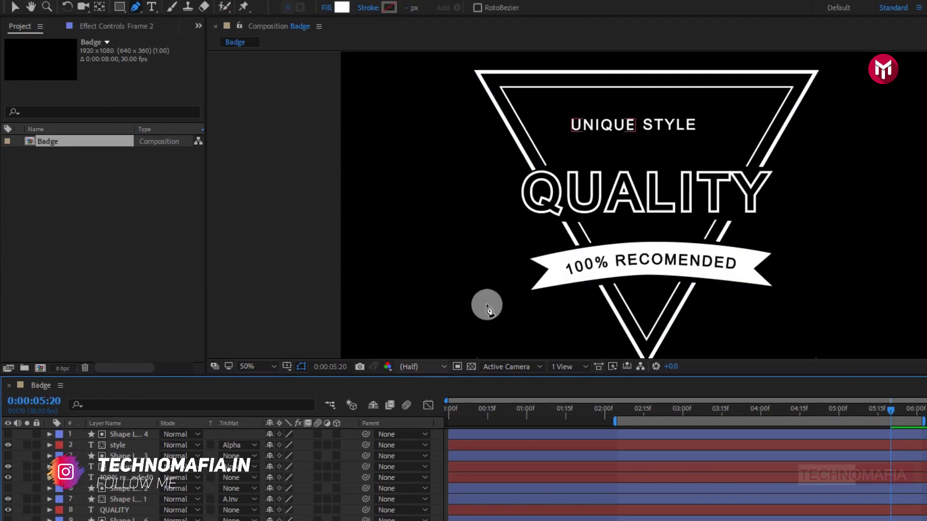
Fit the composition in the viewer, extend the work area's start back to 0:00 and preview the animation from the beginning.
{"action": "left_click", "coordinate": [268, 366]}
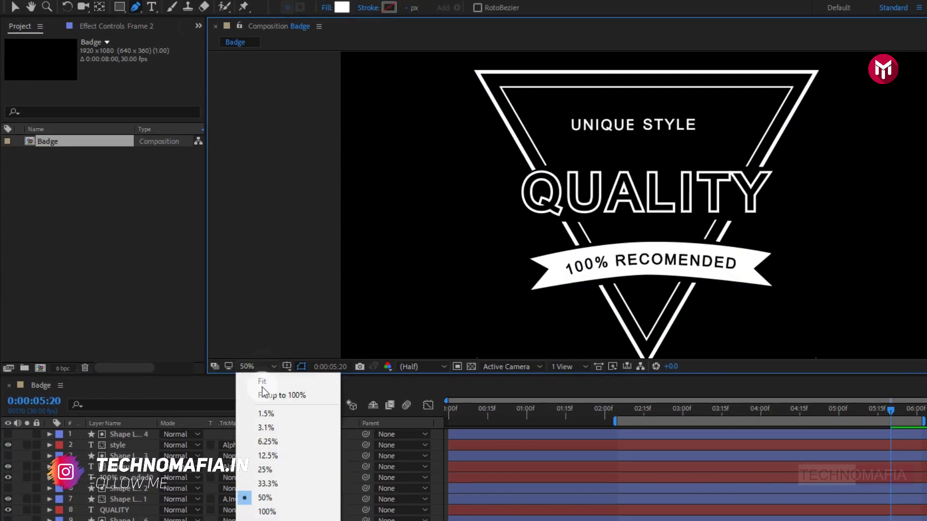
{"action": "left_click", "coordinate": [262, 387]}
{"action": "left_click_drag", "start_coordinate": [585, 420], "coordinate": [438, 419]}
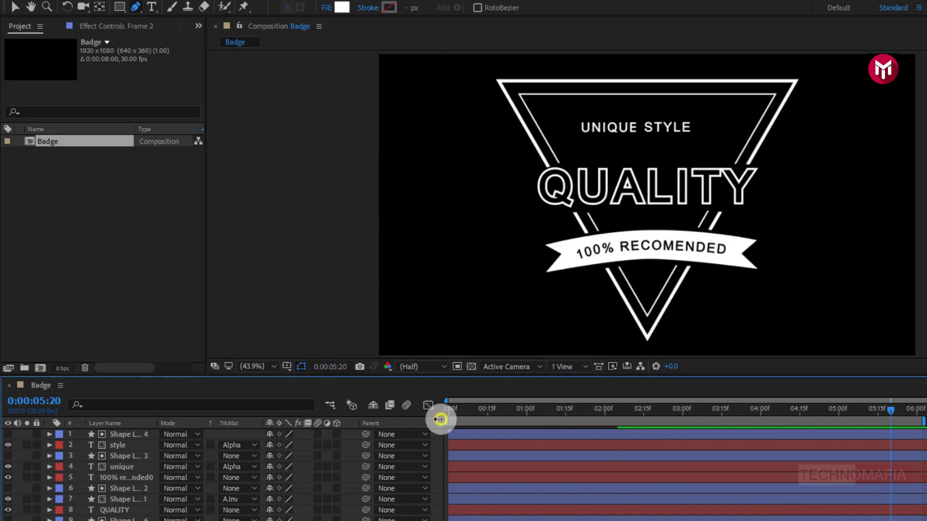
{"action": "left_click", "coordinate": [448, 410]}
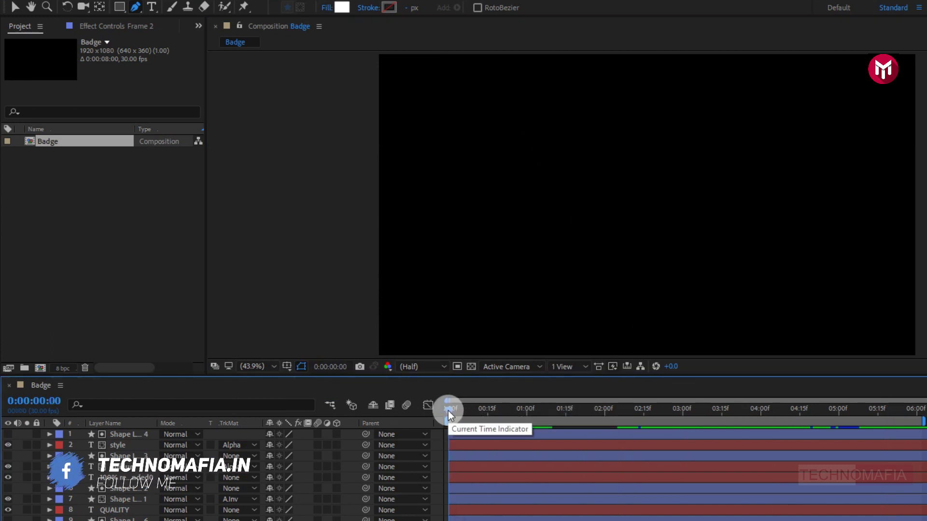
{"action": "key", "text": "space"}
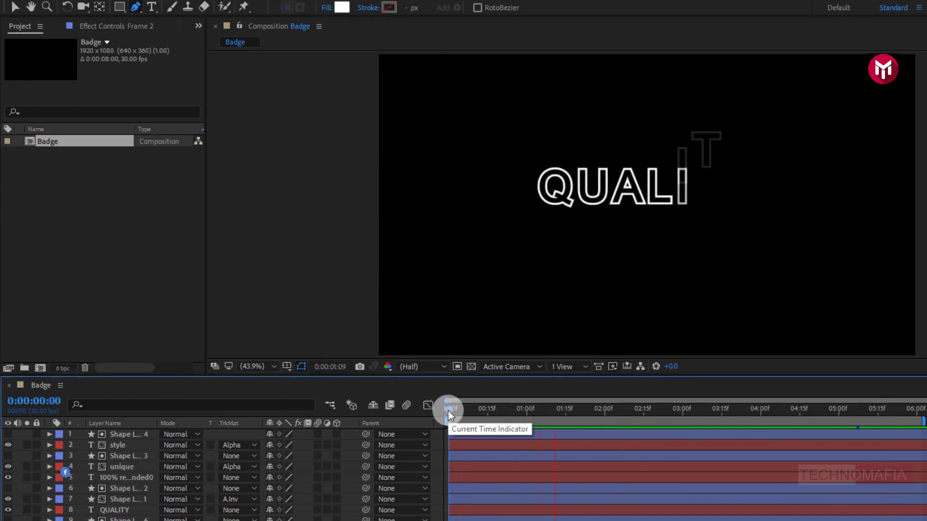